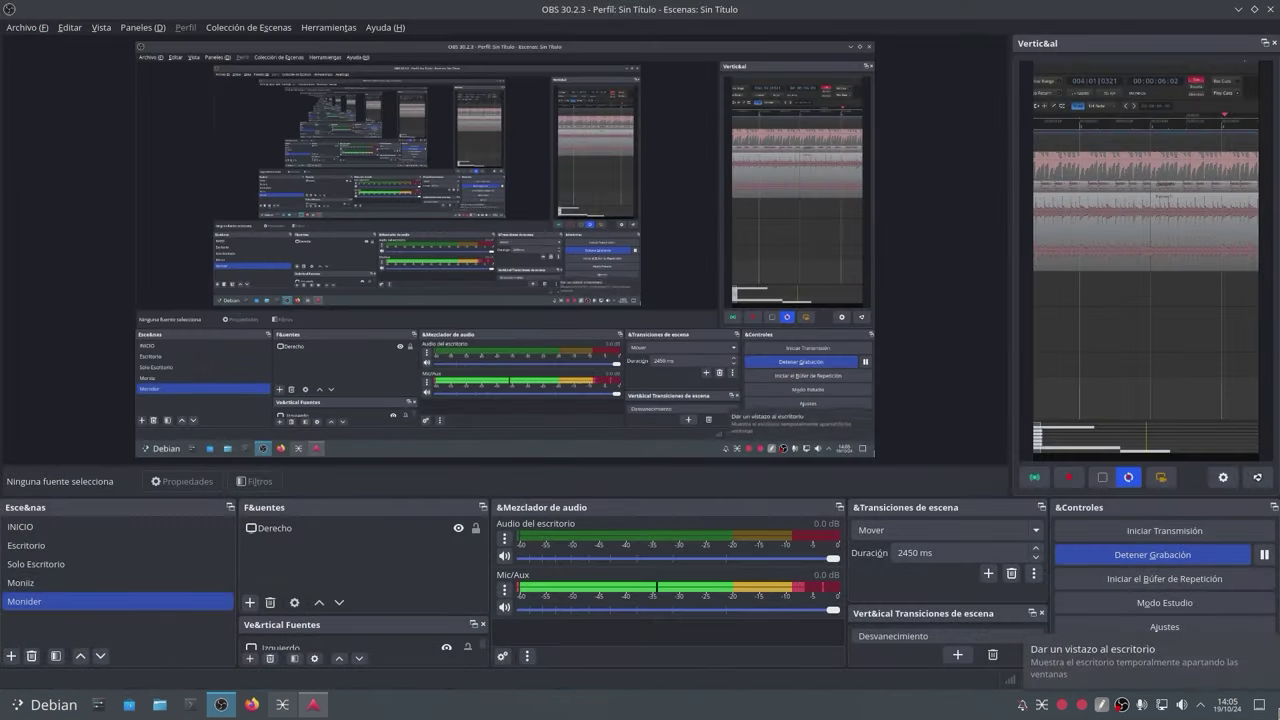
Launch the Calf Plugin Pack for JACK from the multimedia applications and bring its host window over the Ardour session
{"action": "left_click", "coordinate": [19, 706]}
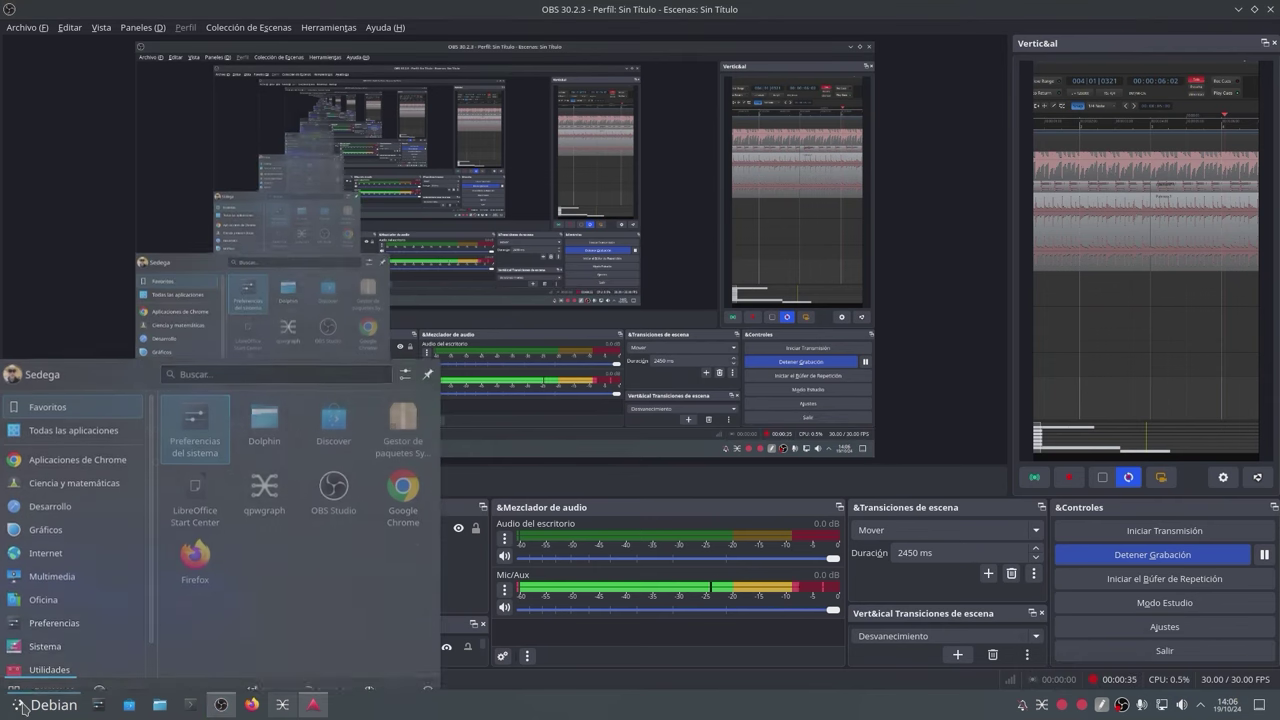
{"action": "mouse_move", "coordinate": [60, 548]}
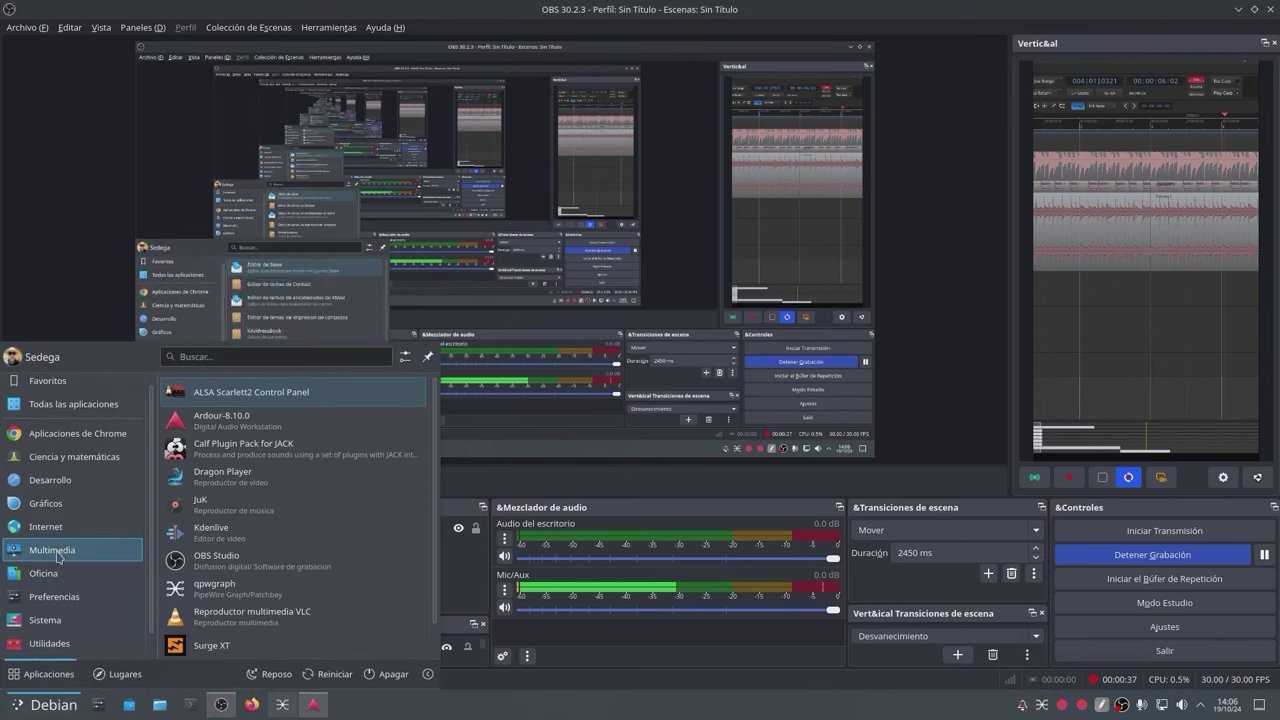
{"action": "left_click", "coordinate": [283, 450]}
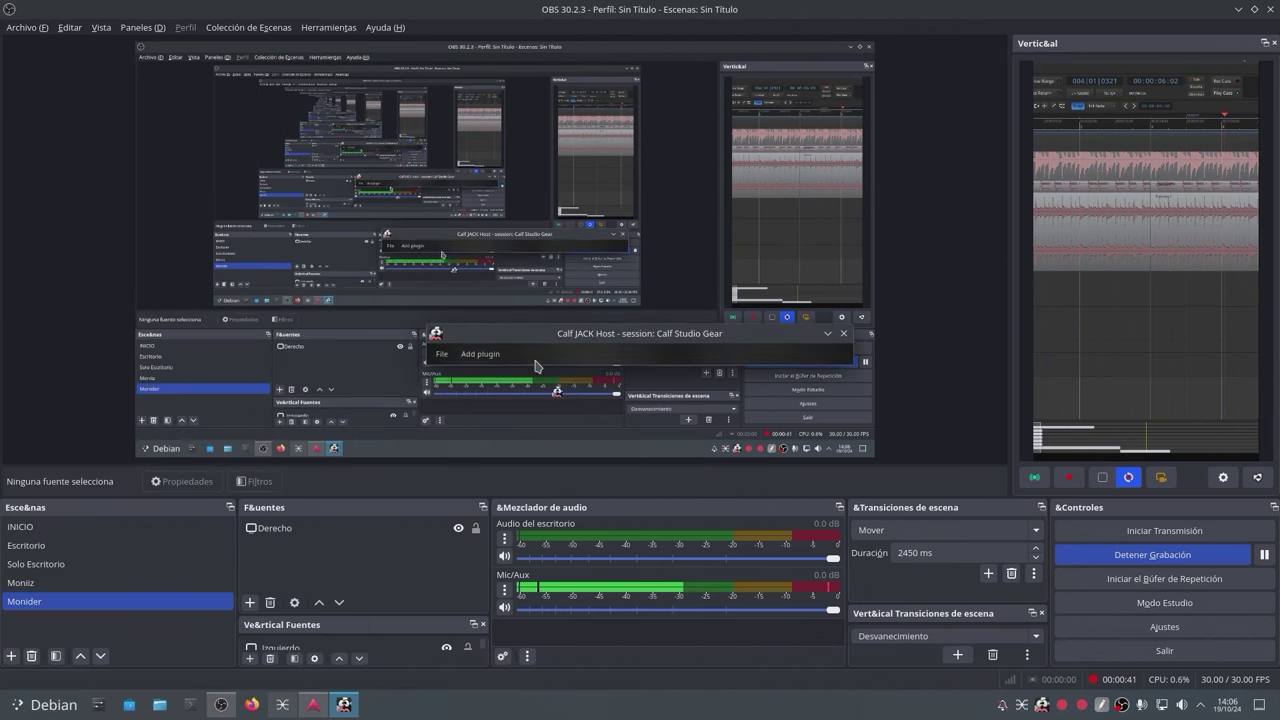
{"action": "left_click_drag", "start_coordinate": [524, 337], "coordinate": [0, 296]}
{"action": "left_click", "coordinate": [30, 582]}
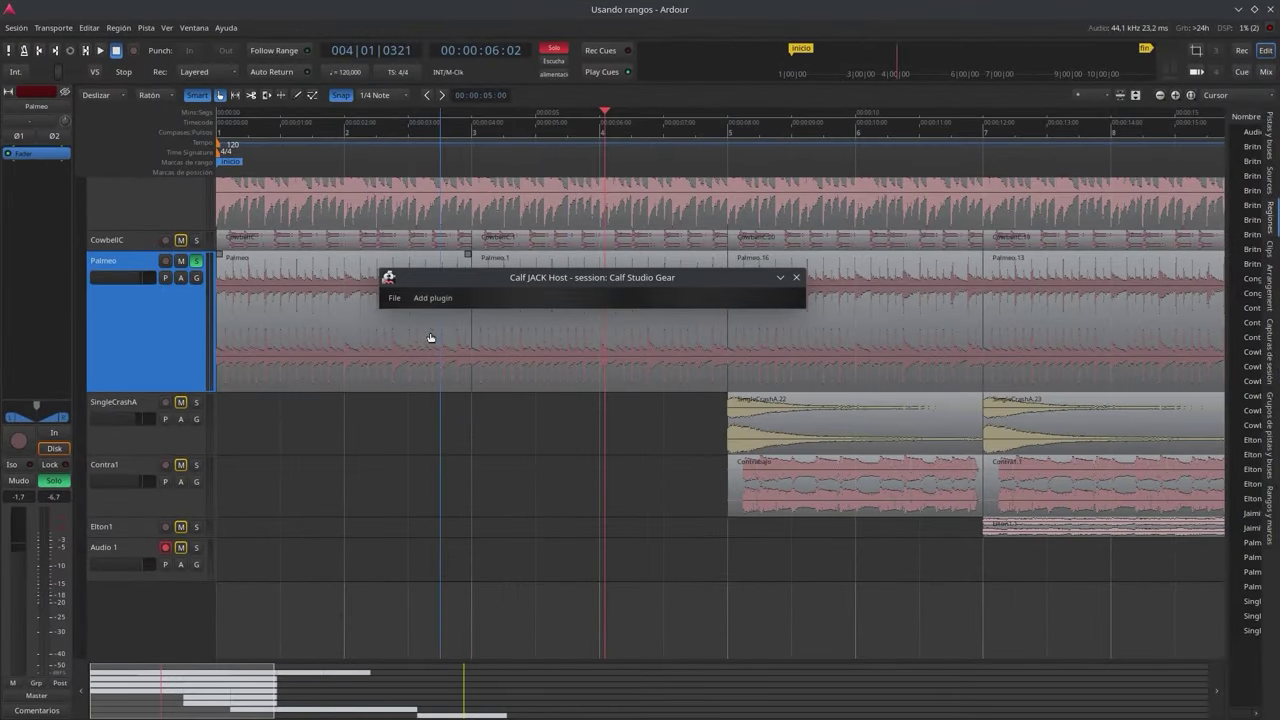
Add an Equalizer 8 Band plugin to the Calf JACK Host
{"action": "left_click", "coordinate": [430, 300]}
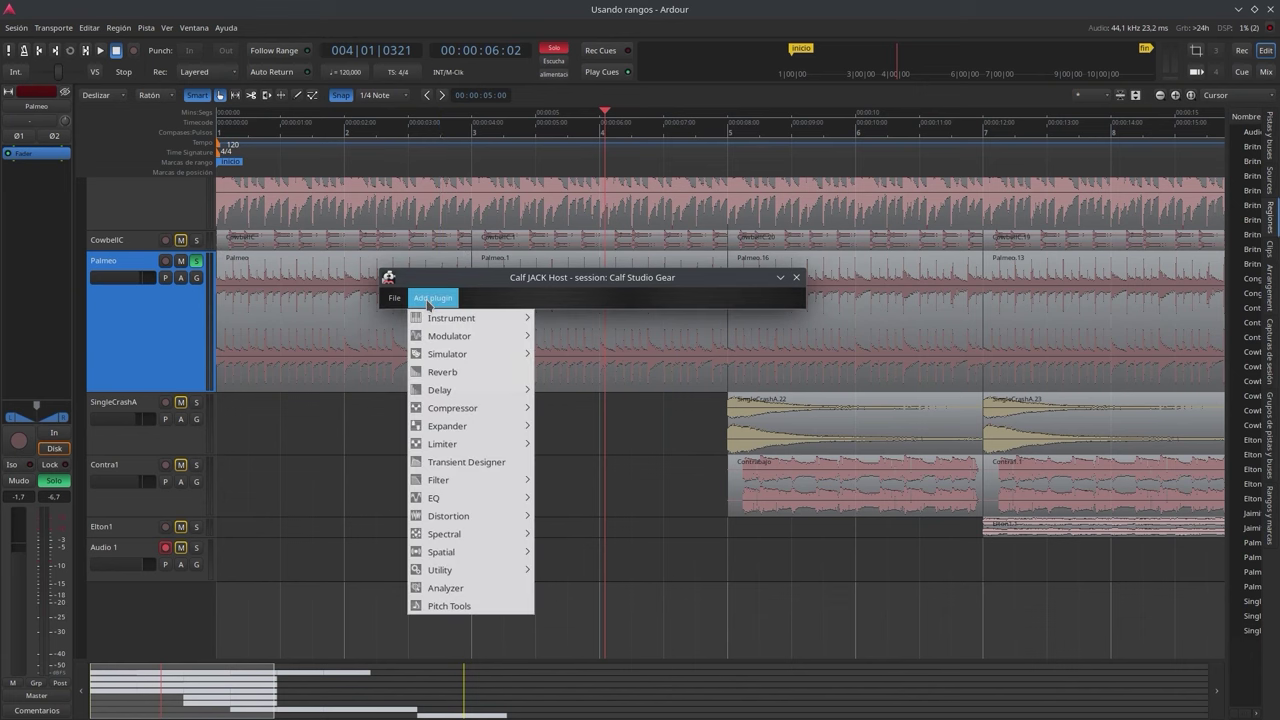
{"action": "mouse_move", "coordinate": [419, 356]}
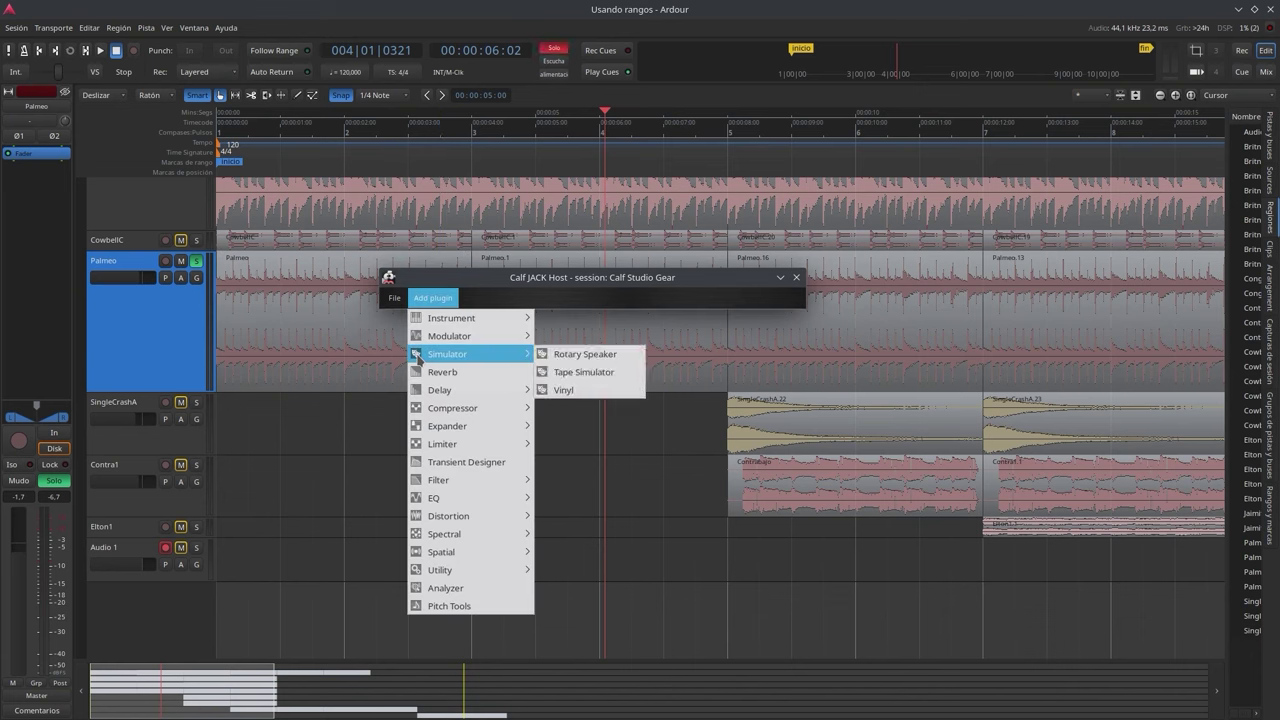
{"action": "mouse_move", "coordinate": [426, 451]}
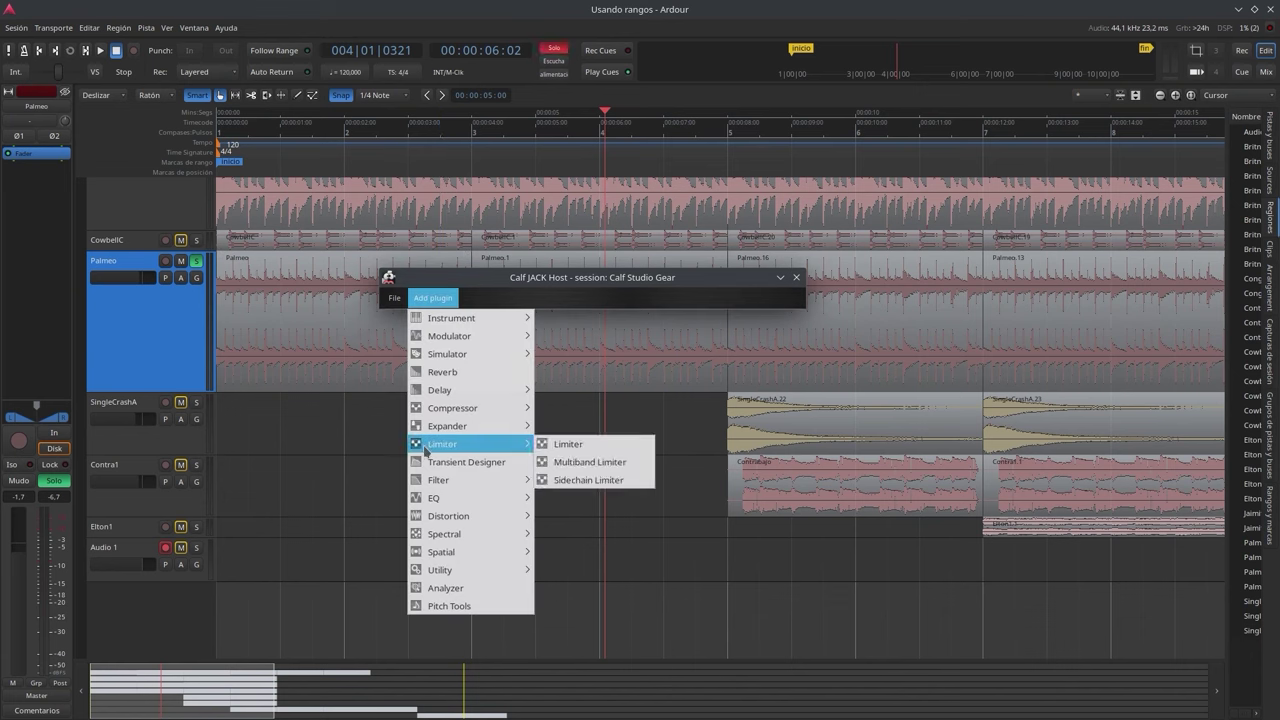
{"action": "mouse_move", "coordinate": [503, 499]}
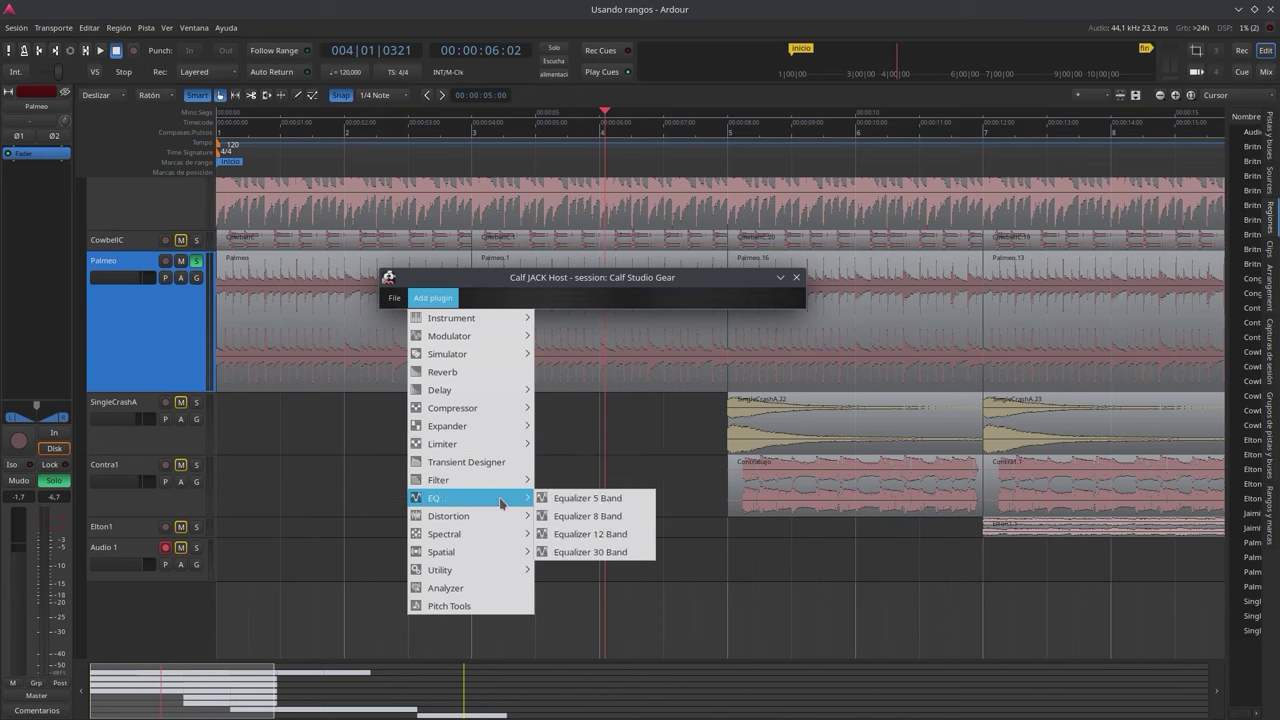
{"action": "left_click", "coordinate": [609, 521]}
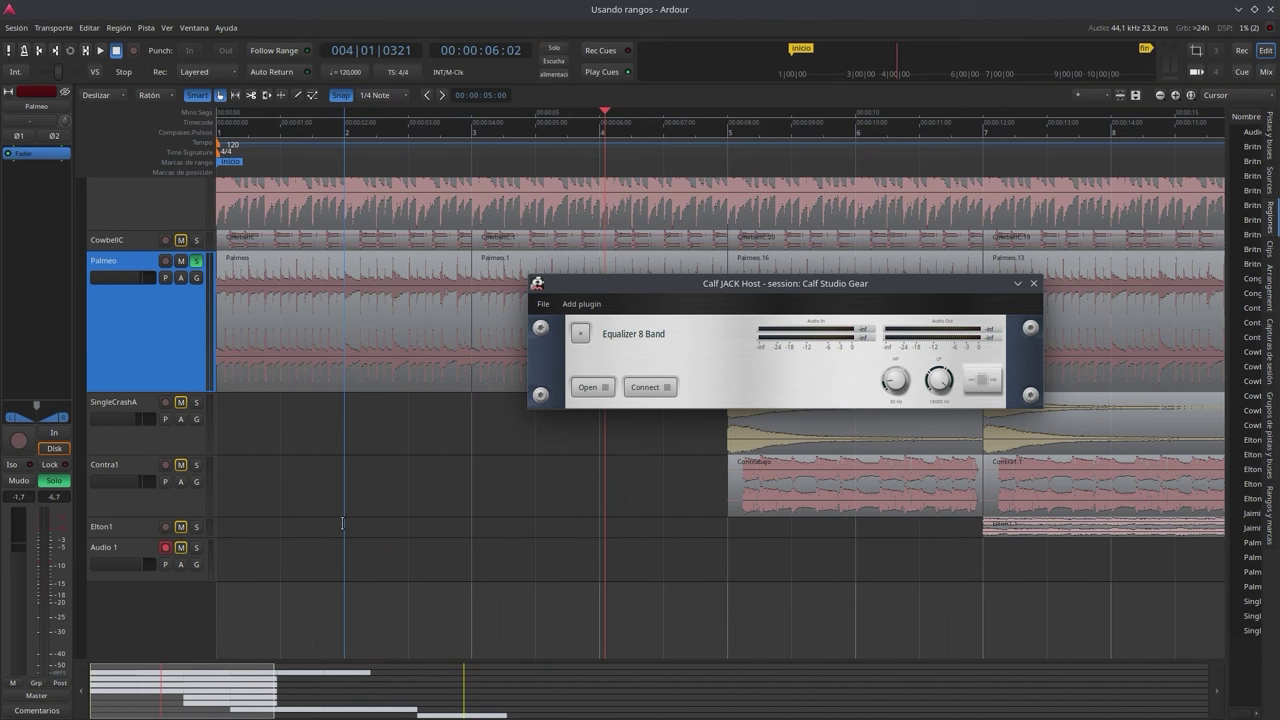
Open the Equalizer 8 Band's own interface, reposition its window and enlarge it
{"action": "left_click", "coordinate": [596, 391]}
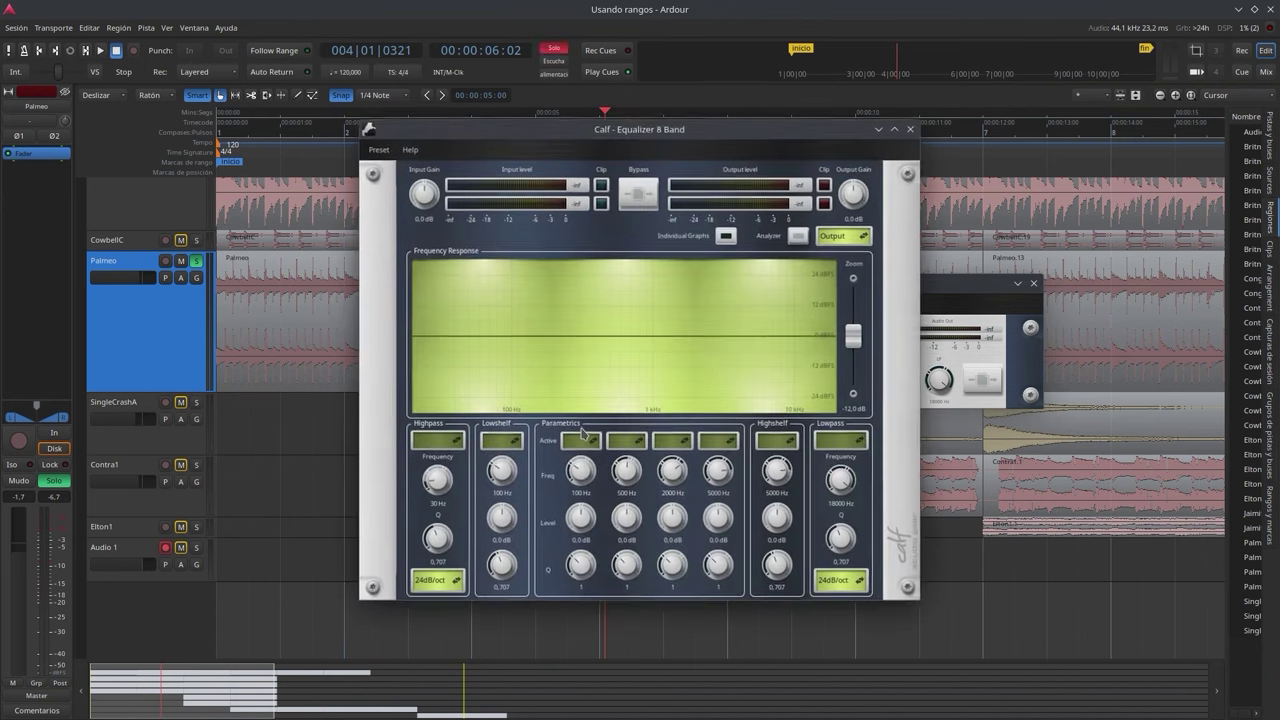
{"action": "mouse_move", "coordinate": [358, 121]}
{"action": "left_mouse_down"}
{"action": "mouse_move", "coordinate": [196, 58]}
{"action": "mouse_move", "coordinate": [165, 22]}
{"action": "left_mouse_up"}
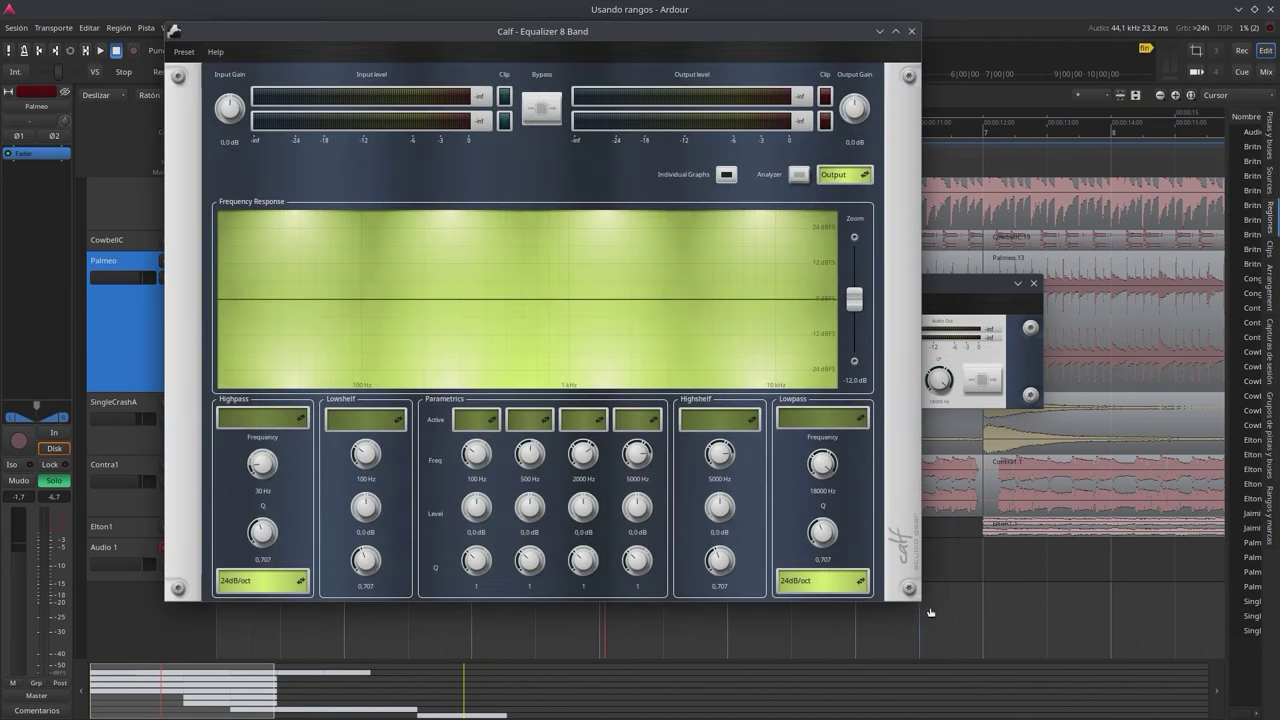
{"action": "left_click_drag", "start_coordinate": [925, 603], "coordinate": [973, 637]}
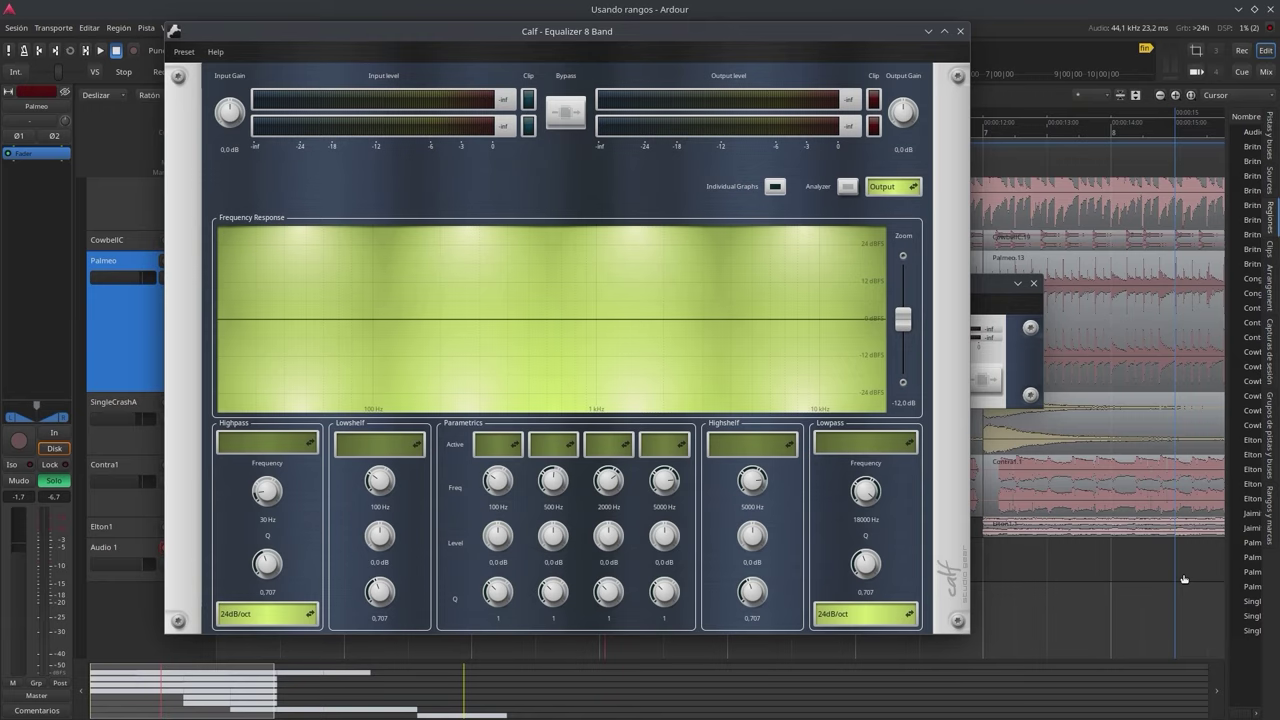
Switch to the PipeWire graph and separate the ardour and Calf Studio Gear nodes, placing Calf Studio Gear in free space beside ardour
{"action": "mouse_move", "coordinate": [2, 2]}
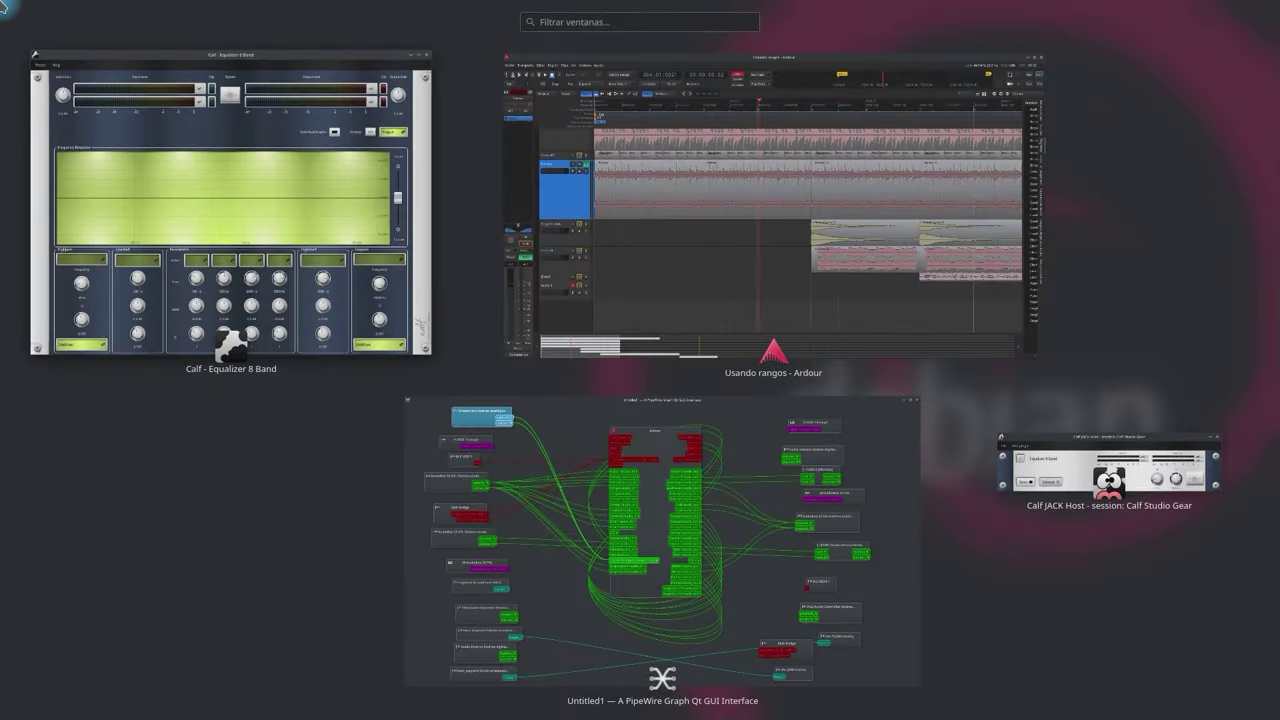
{"action": "left_click", "coordinate": [688, 603]}
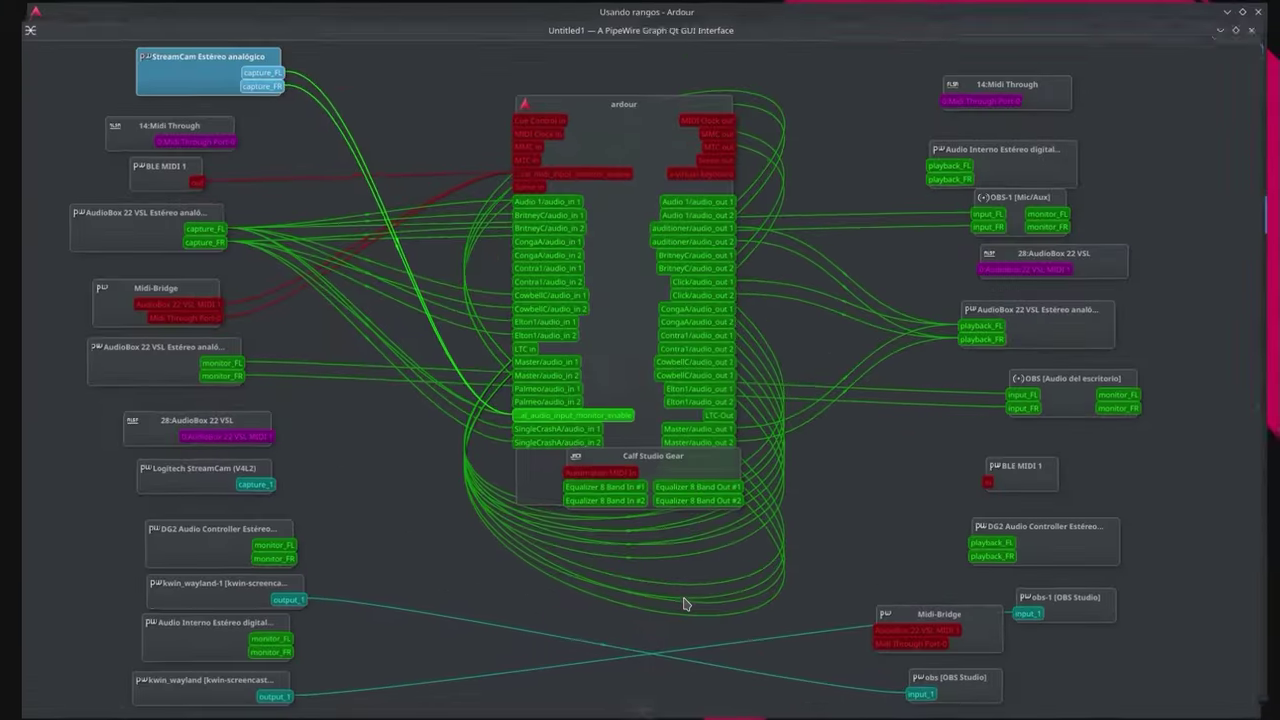
{"action": "left_click_drag", "start_coordinate": [573, 78], "coordinate": [468, 57]}
{"action": "left_click_drag", "start_coordinate": [699, 470], "coordinate": [889, 481]}
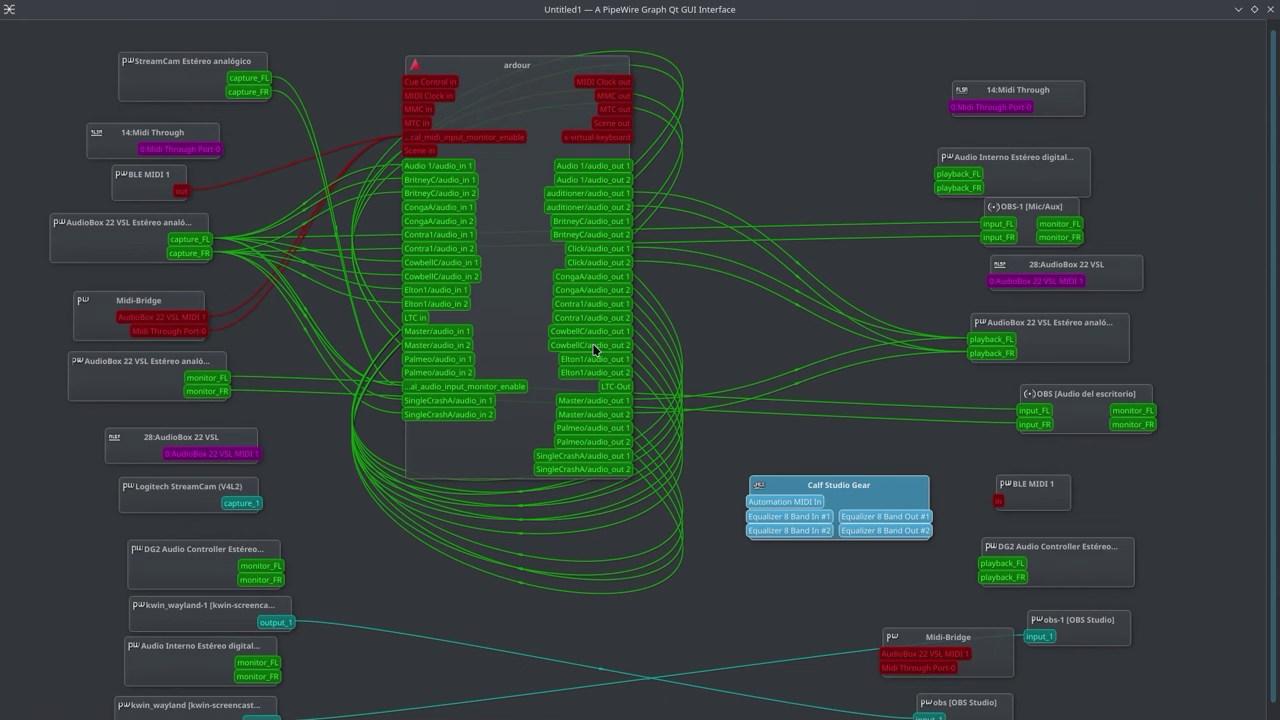
Switch back to the Equalizer 8 Band, toggle its analyzer, and set both the highpass and lowpass filters to ON
{"action": "mouse_move", "coordinate": [0, 0]}
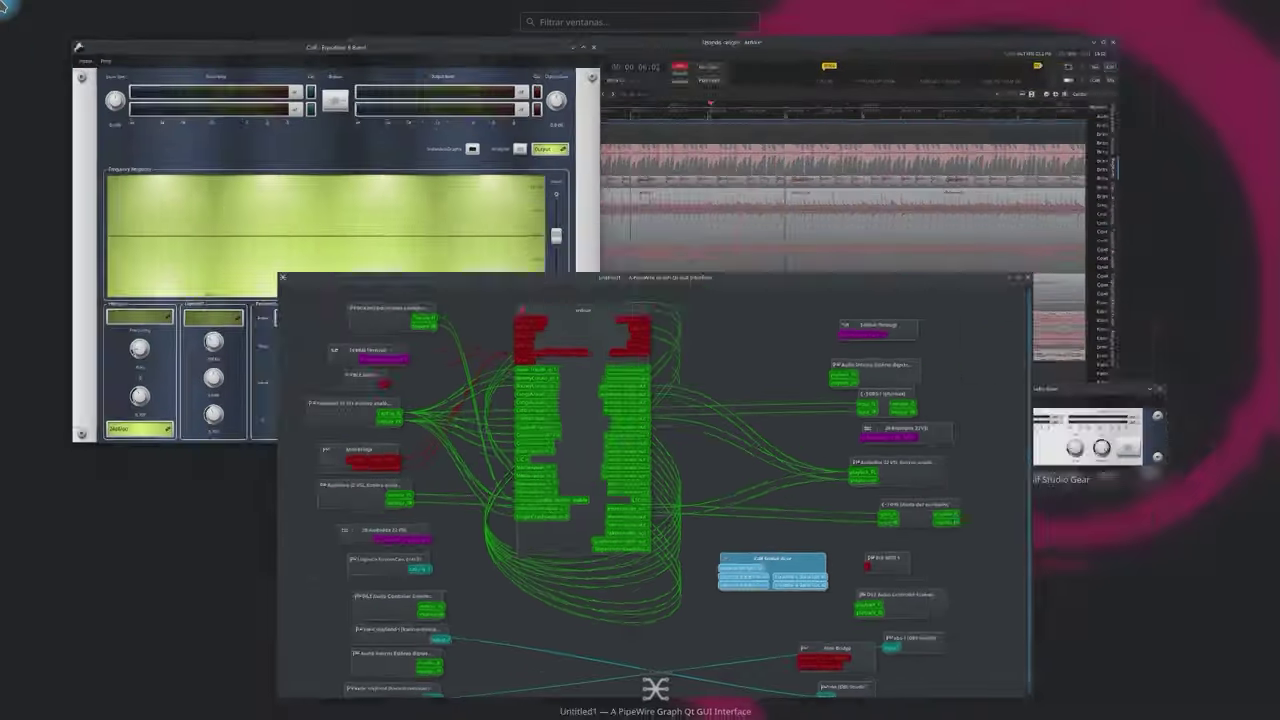
{"action": "left_click", "coordinate": [379, 232]}
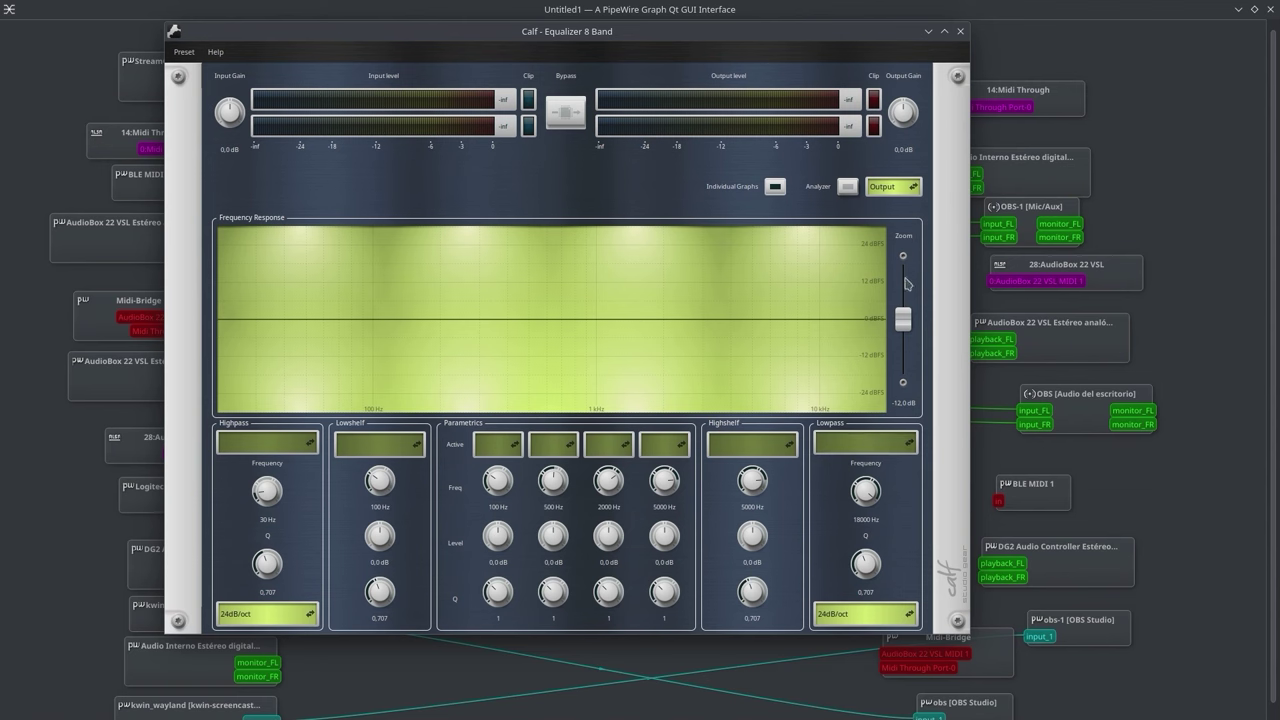
{"action": "left_click", "coordinate": [847, 188]}
{"action": "left_click", "coordinate": [251, 451]}
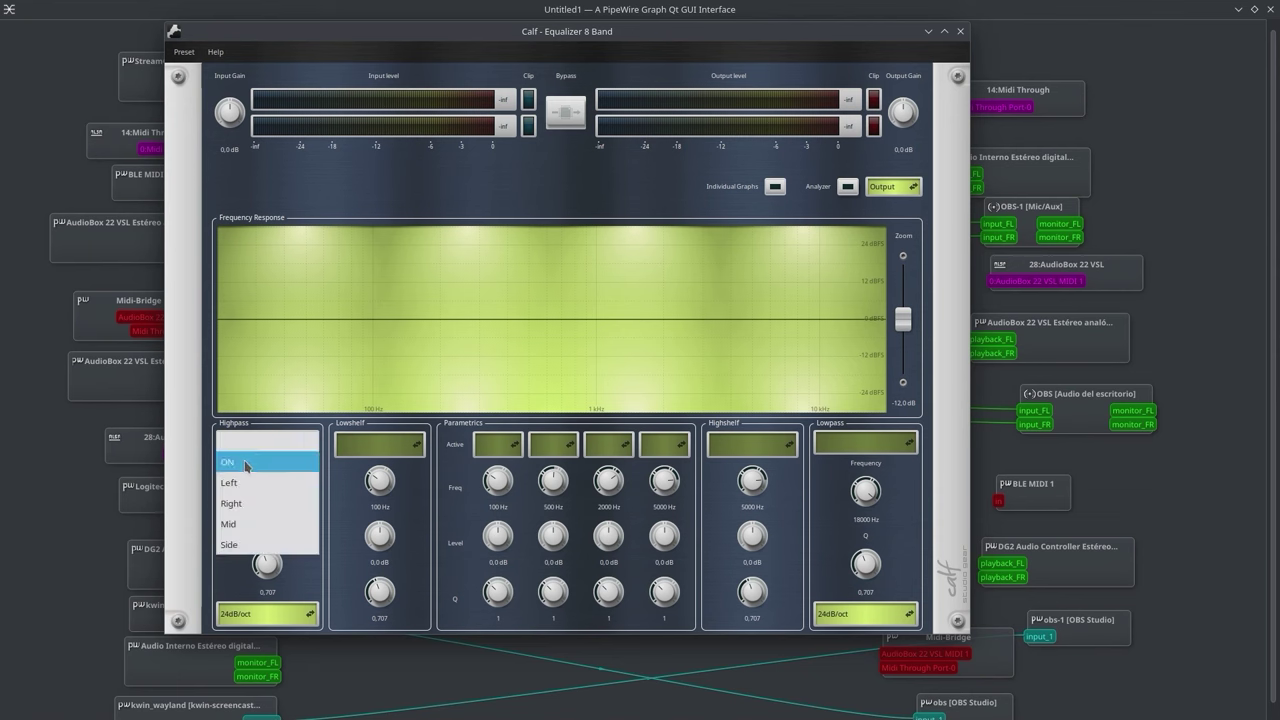
{"action": "left_click", "coordinate": [246, 465]}
{"action": "left_click", "coordinate": [878, 450]}
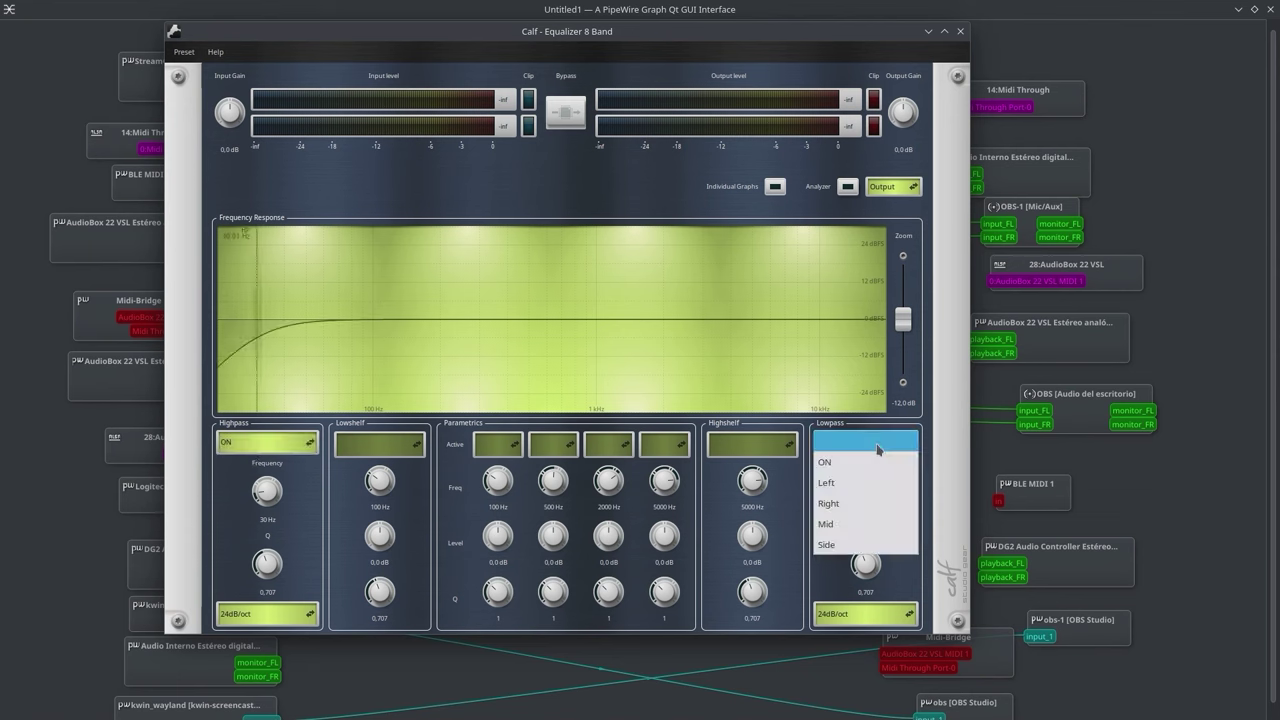
{"action": "left_click", "coordinate": [879, 464]}
Set all four parametric bands of the equalizer to ON
{"action": "left_click", "coordinate": [503, 455]}
{"action": "left_click", "coordinate": [503, 466]}
{"action": "left_click", "coordinate": [562, 448]}
{"action": "left_click", "coordinate": [555, 466]}
{"action": "left_click", "coordinate": [605, 445]}
{"action": "left_click", "coordinate": [610, 466]}
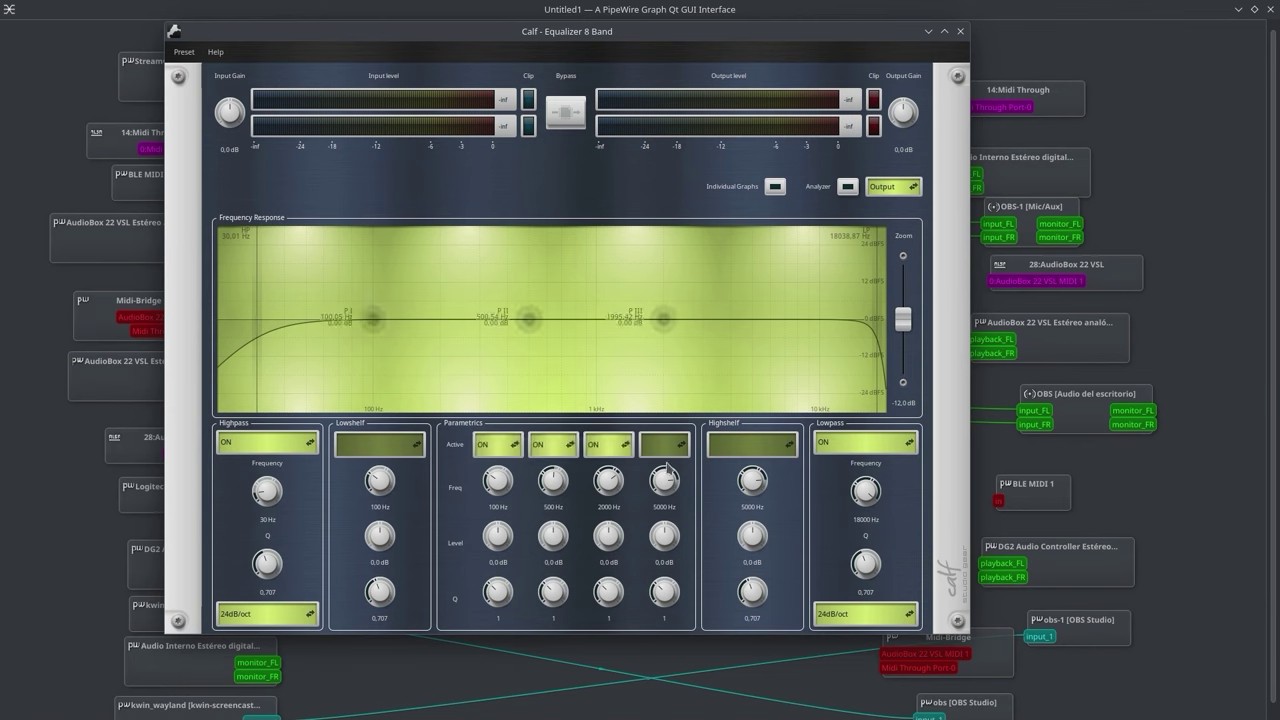
{"action": "left_click", "coordinate": [665, 452]}
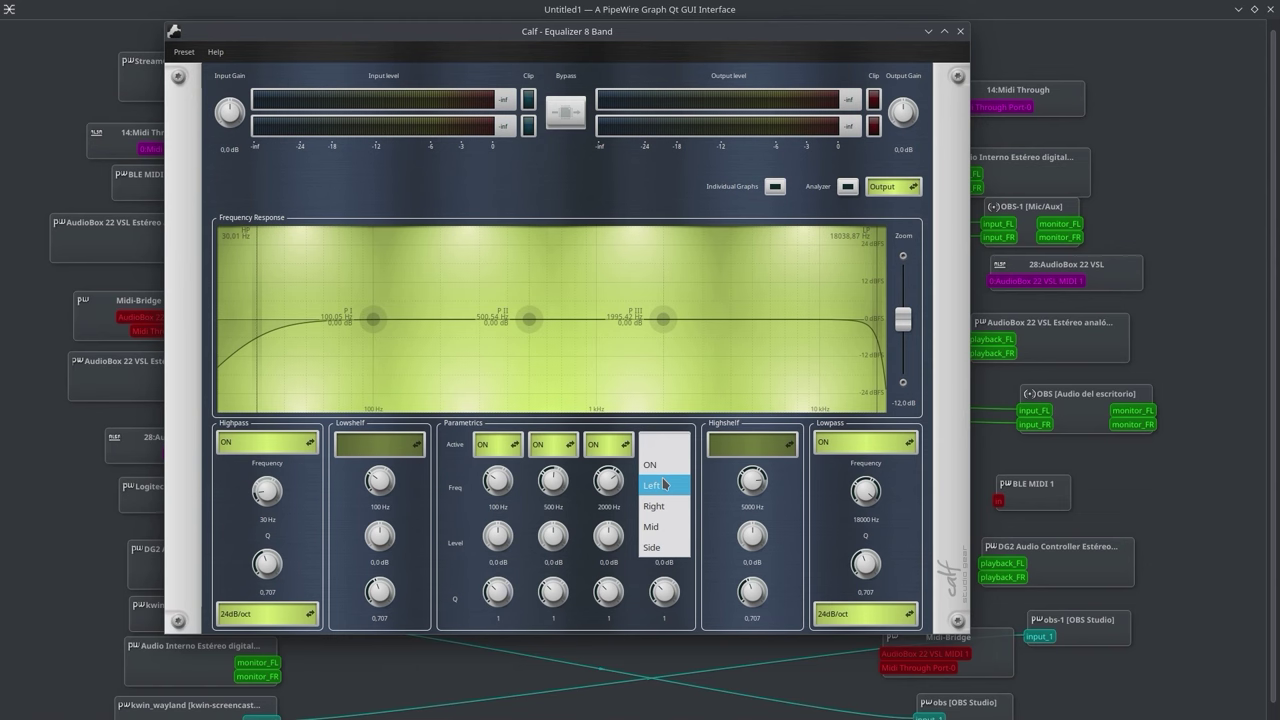
{"action": "left_click", "coordinate": [652, 465]}
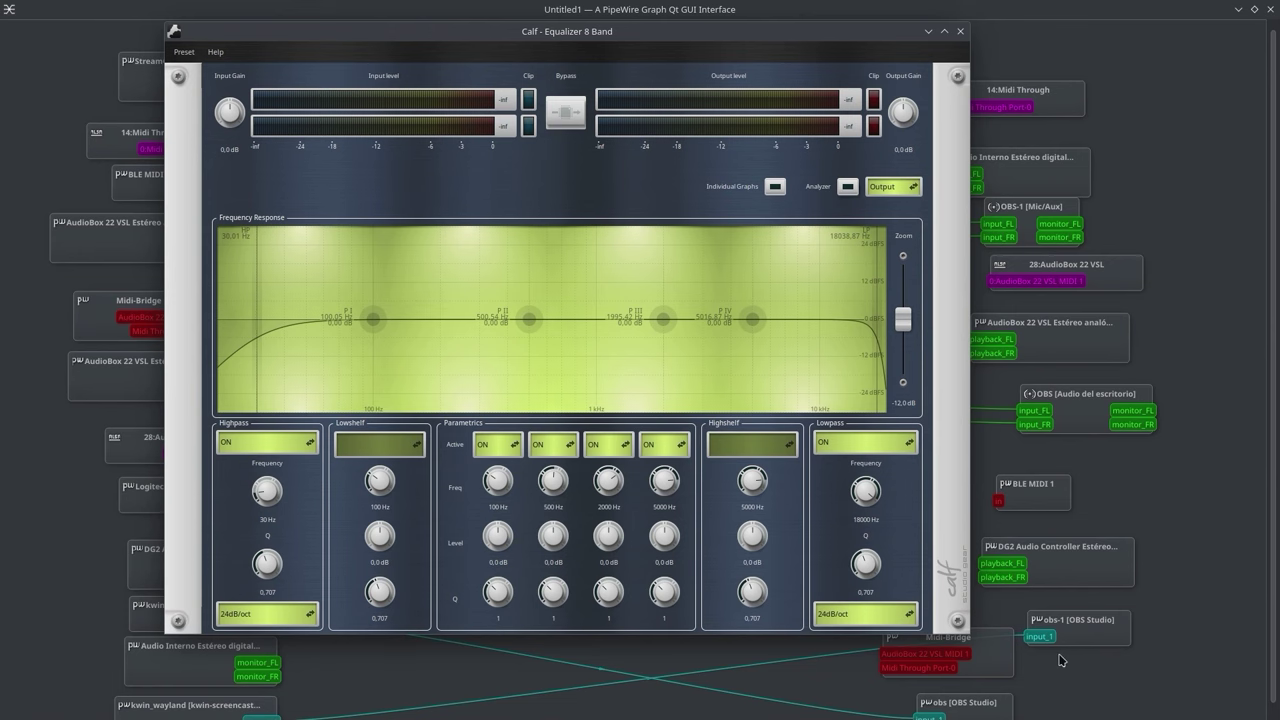
Return to the PipeWire graph, try pulling cables from the equalizer's first input and output ports, and move Calf Studio Gear nearer the playback nodes
{"action": "left_click", "coordinate": [1121, 15]}
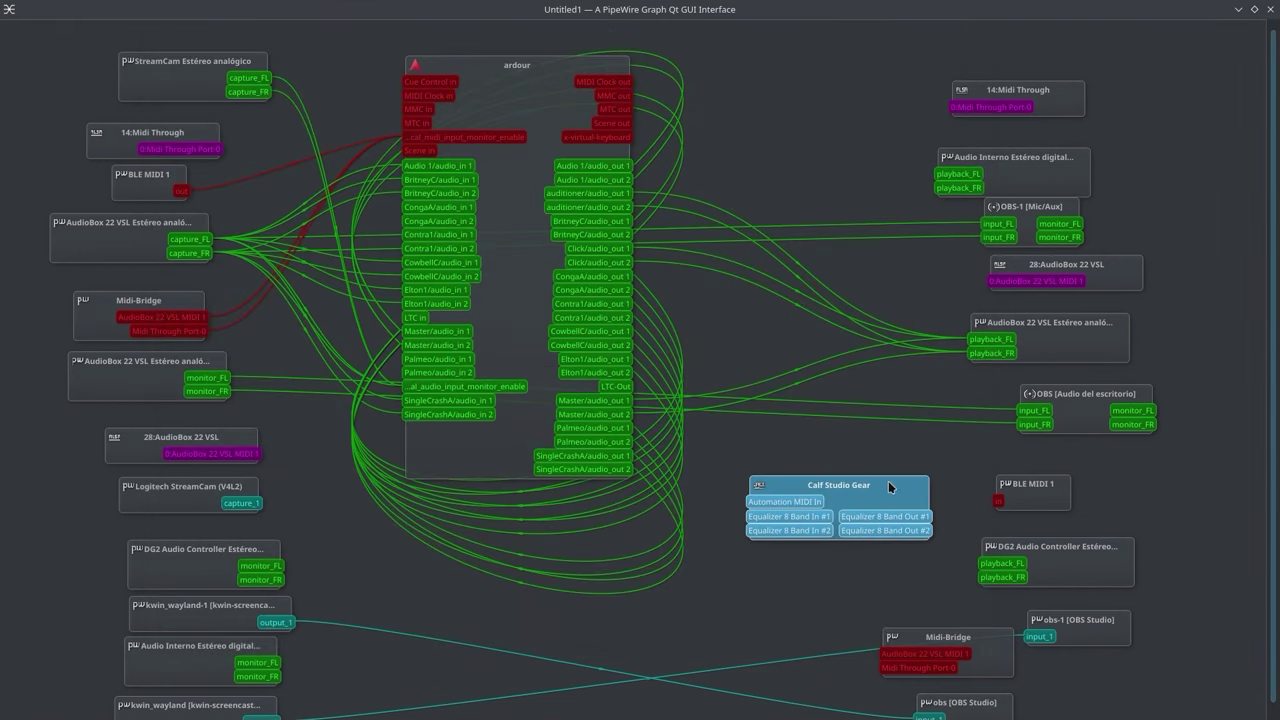
{"action": "left_click_drag", "start_coordinate": [884, 492], "coordinate": [886, 486]}
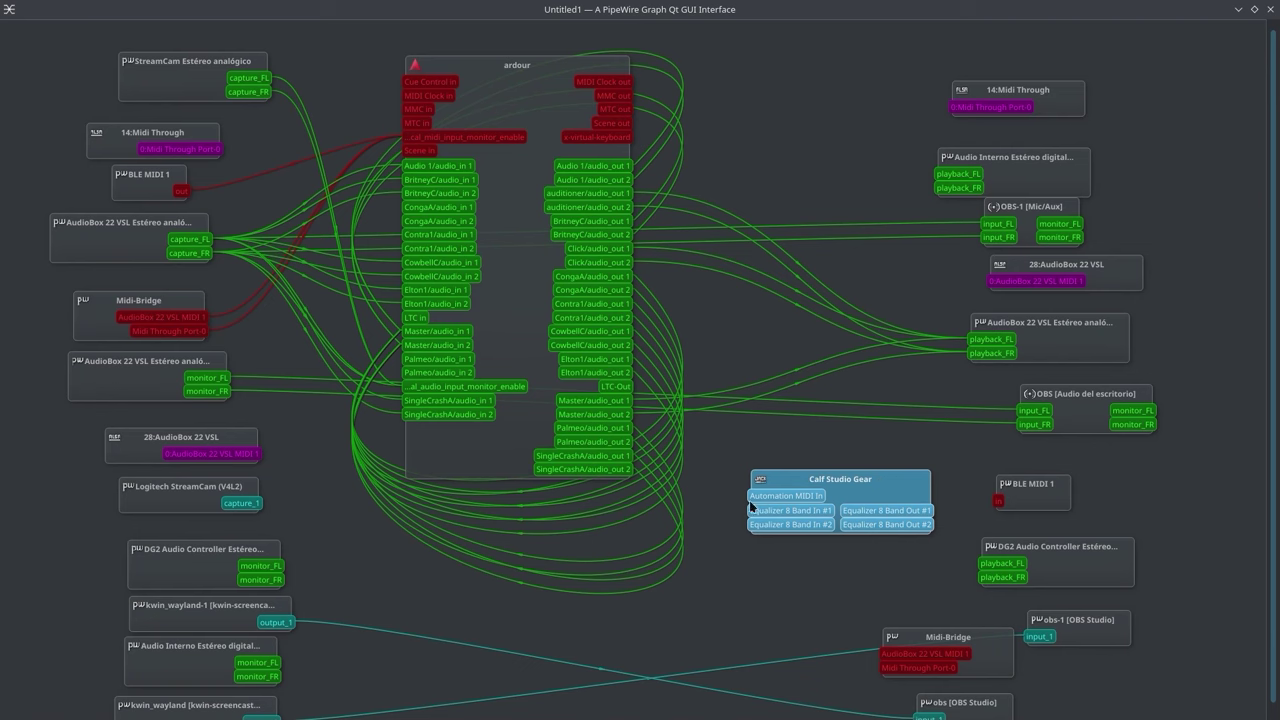
{"action": "left_click_drag", "start_coordinate": [750, 515], "coordinate": [712, 521]}
{"action": "left_click_drag", "start_coordinate": [932, 512], "coordinate": [968, 501]}
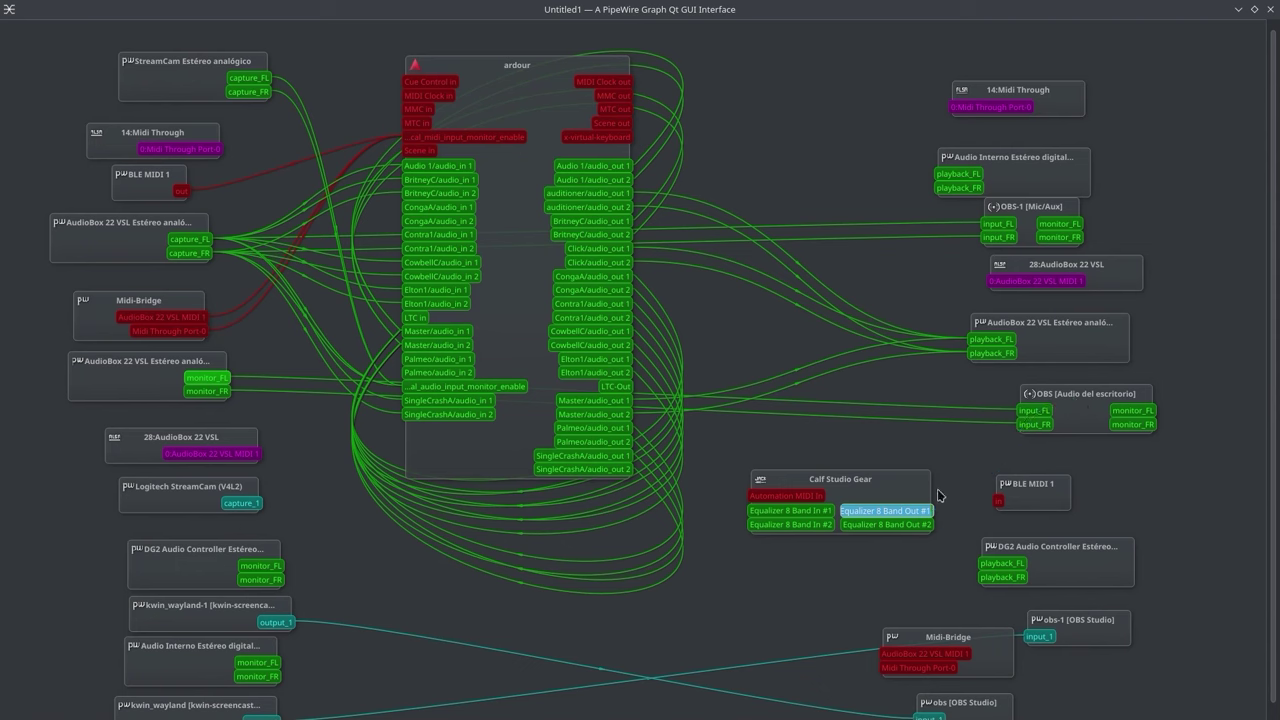
{"action": "left_click_drag", "start_coordinate": [851, 477], "coordinate": [923, 455]}
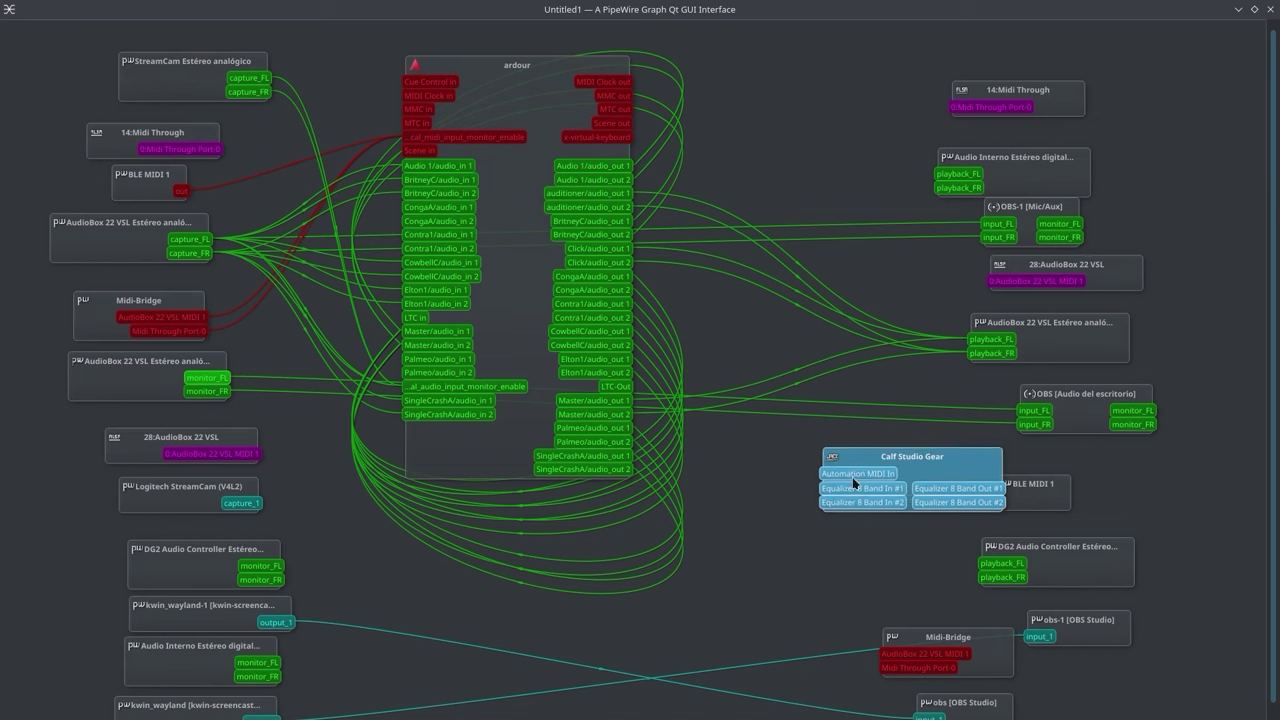
Try routing Equalizer 8 Band Out #1 to the OBS desktop audio and AudioBox playback inputs, and move Calf Studio Gear clear of BLE MIDI 1
{"action": "left_click", "coordinate": [631, 402]}
{"action": "mouse_move", "coordinate": [631, 402]}
{"action": "left_mouse_down"}
{"action": "mouse_move", "coordinate": [817, 491]}
{"action": "mouse_move", "coordinate": [693, 382]}
{"action": "mouse_move", "coordinate": [632, 413]}
{"action": "left_mouse_up"}
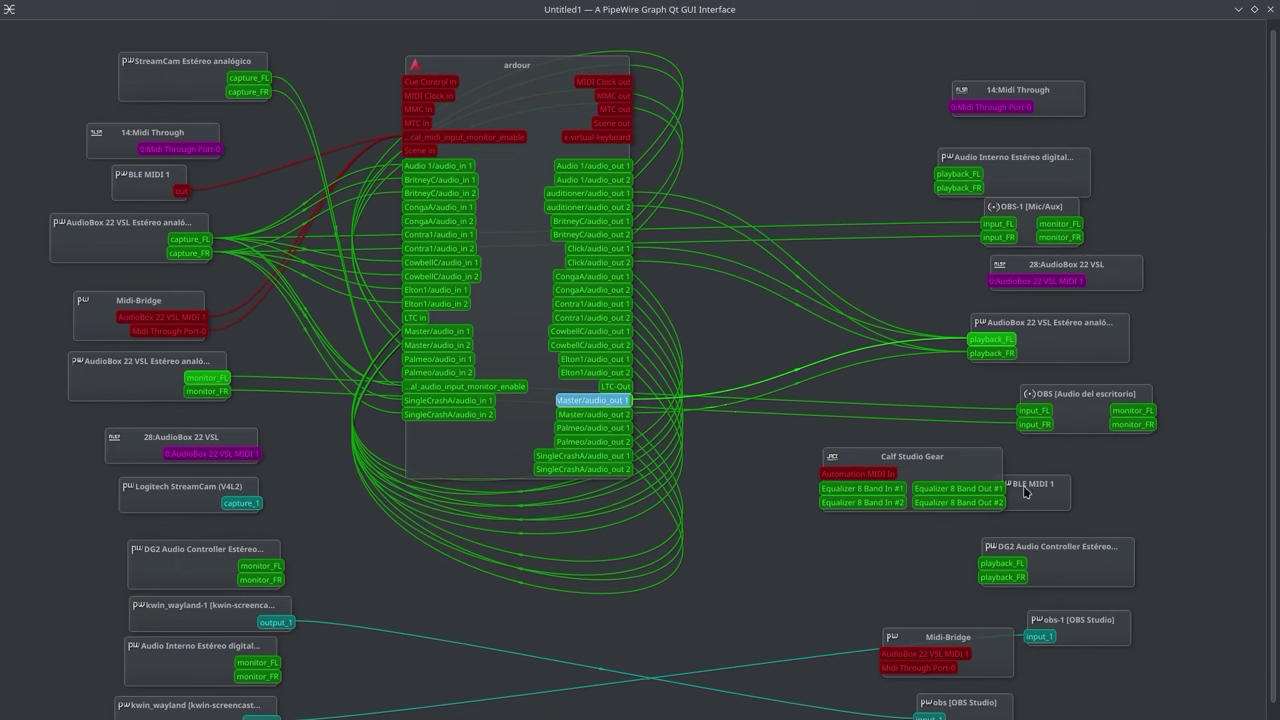
{"action": "left_click_drag", "start_coordinate": [1004, 494], "coordinate": [1025, 413]}
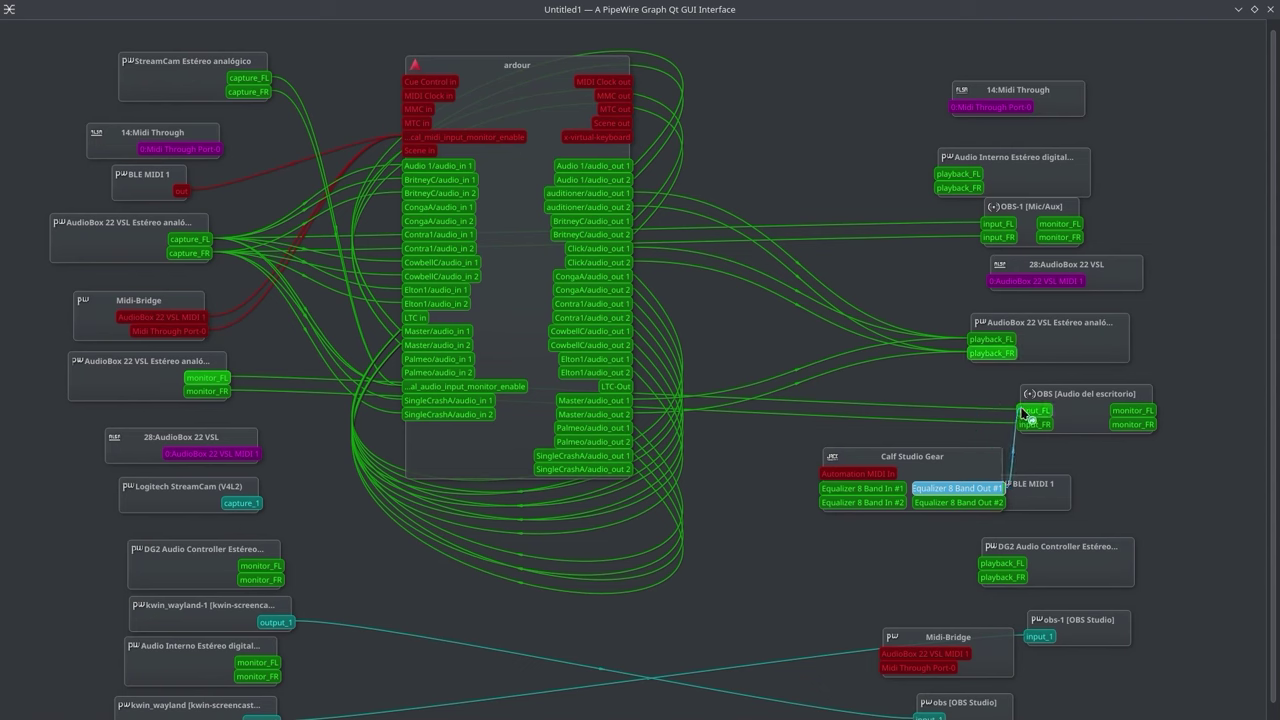
{"action": "left_click_drag", "start_coordinate": [1025, 413], "coordinate": [976, 379]}
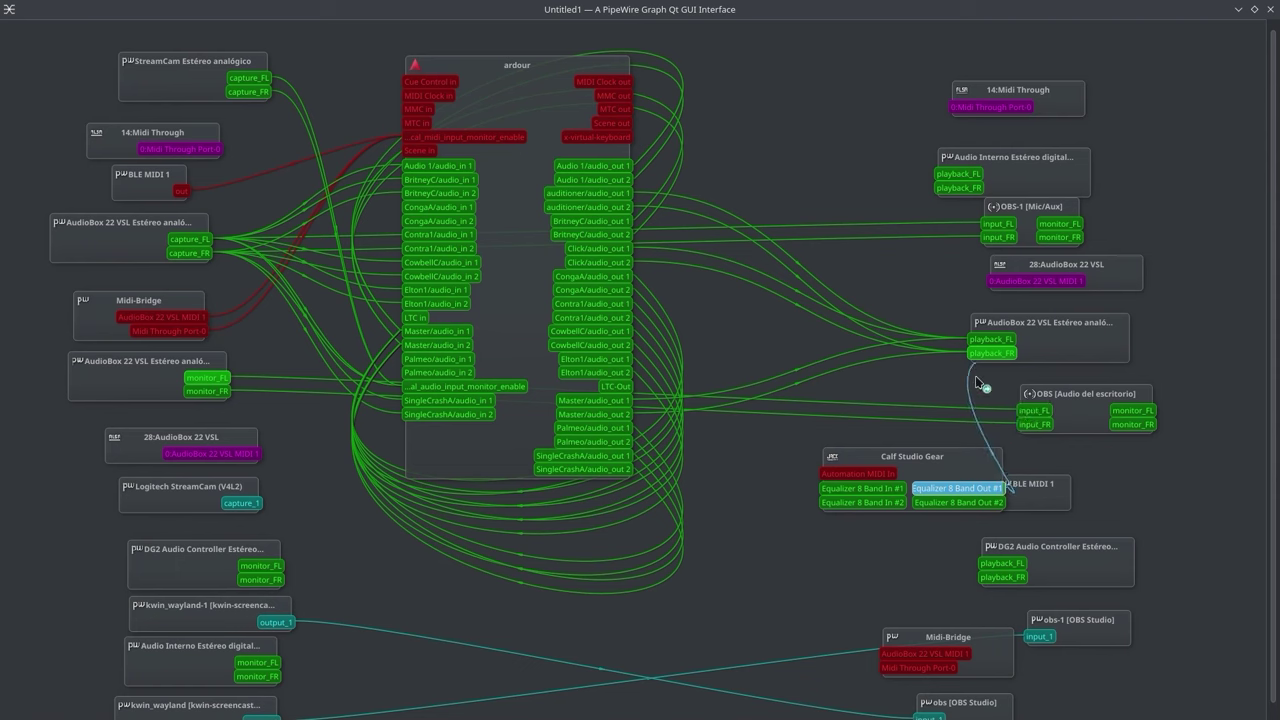
{"action": "left_click_drag", "start_coordinate": [1027, 488], "coordinate": [1028, 489]}
{"action": "left_click_drag", "start_coordinate": [930, 460], "coordinate": [890, 479]}
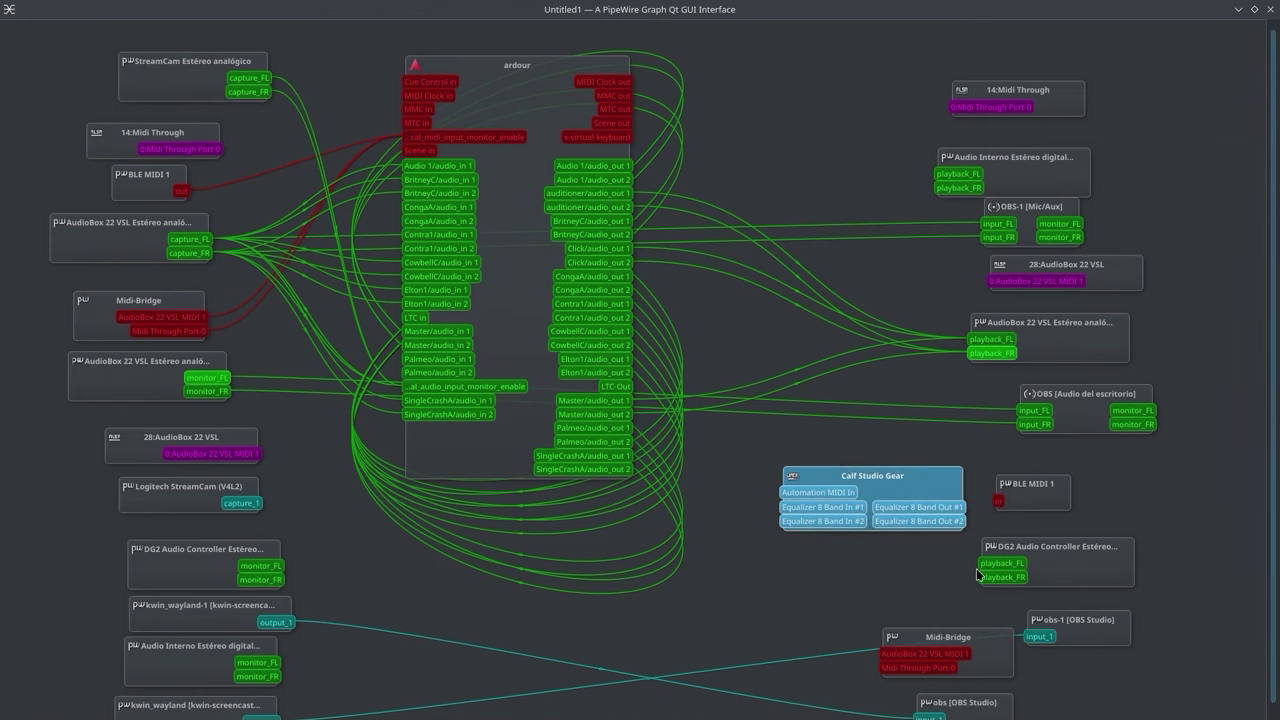
In the Equalizer 8 Band, boost the second parametric band to about 21.7 dB near 490 Hz with a Q of about 11.7, and close the window
{"action": "mouse_move", "coordinate": [0, 0]}
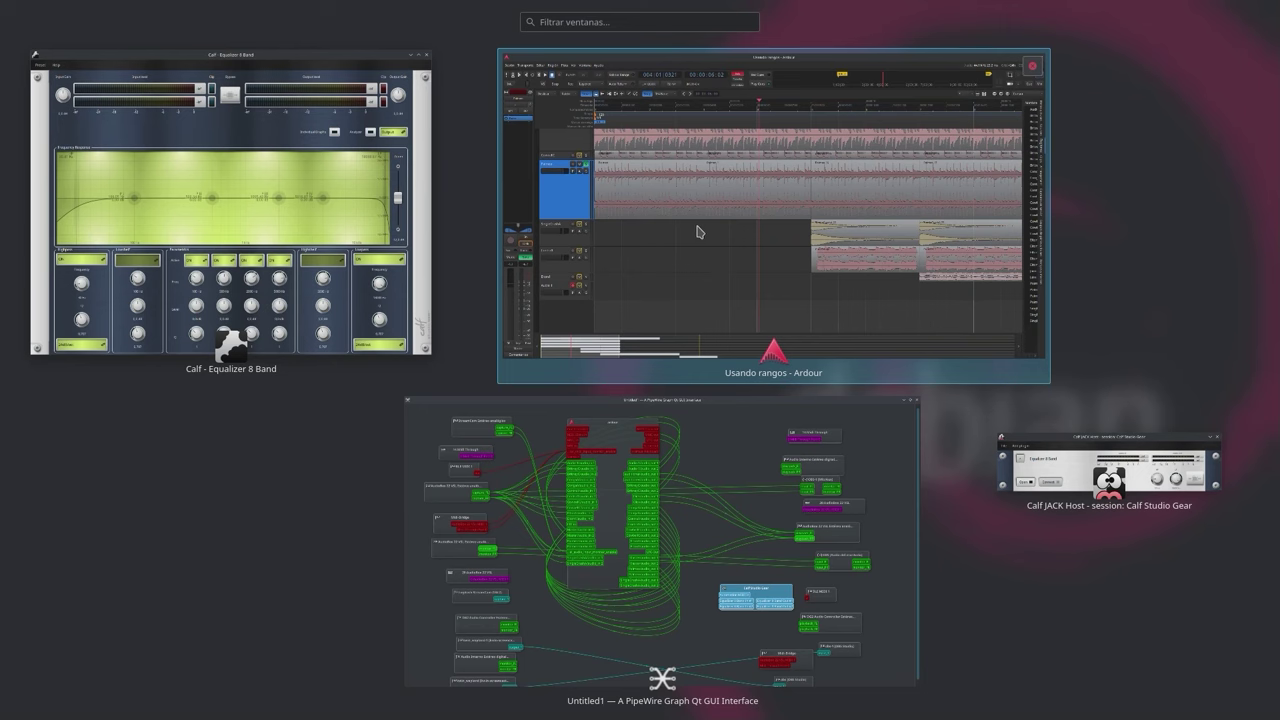
{"action": "left_click", "coordinate": [278, 58]}
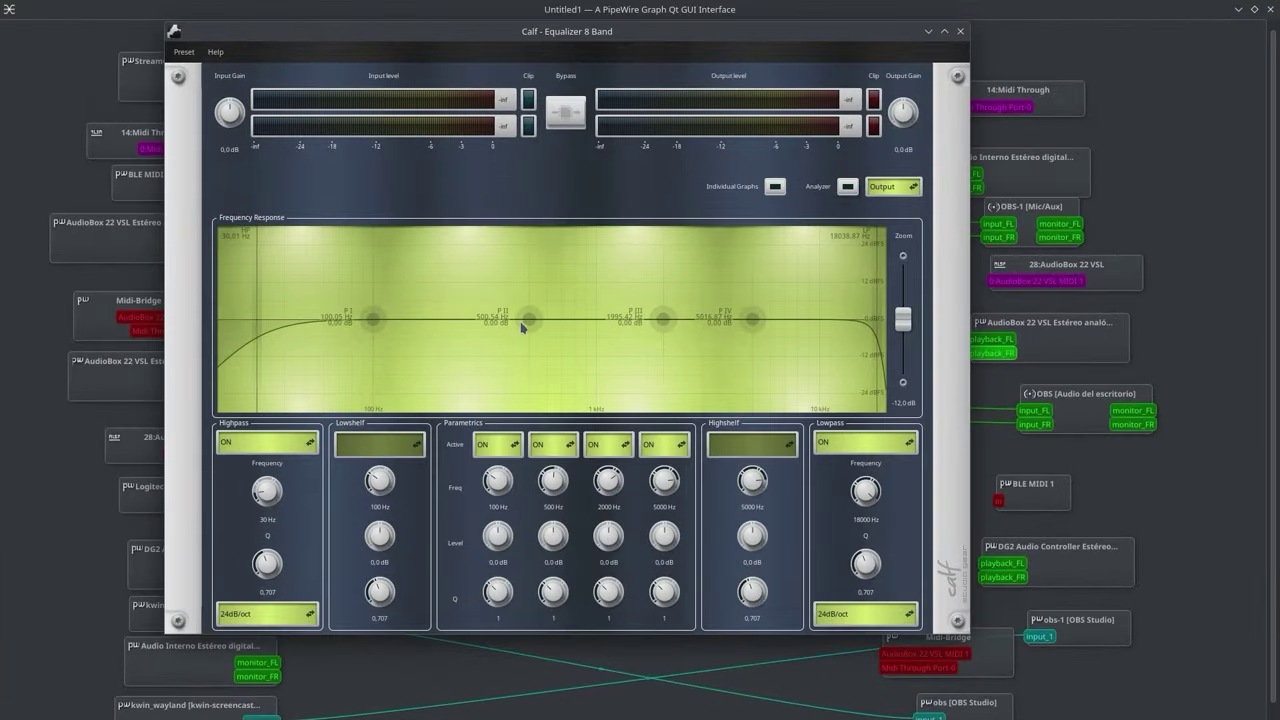
{"action": "left_click_drag", "start_coordinate": [524, 320], "coordinate": [526, 253]}
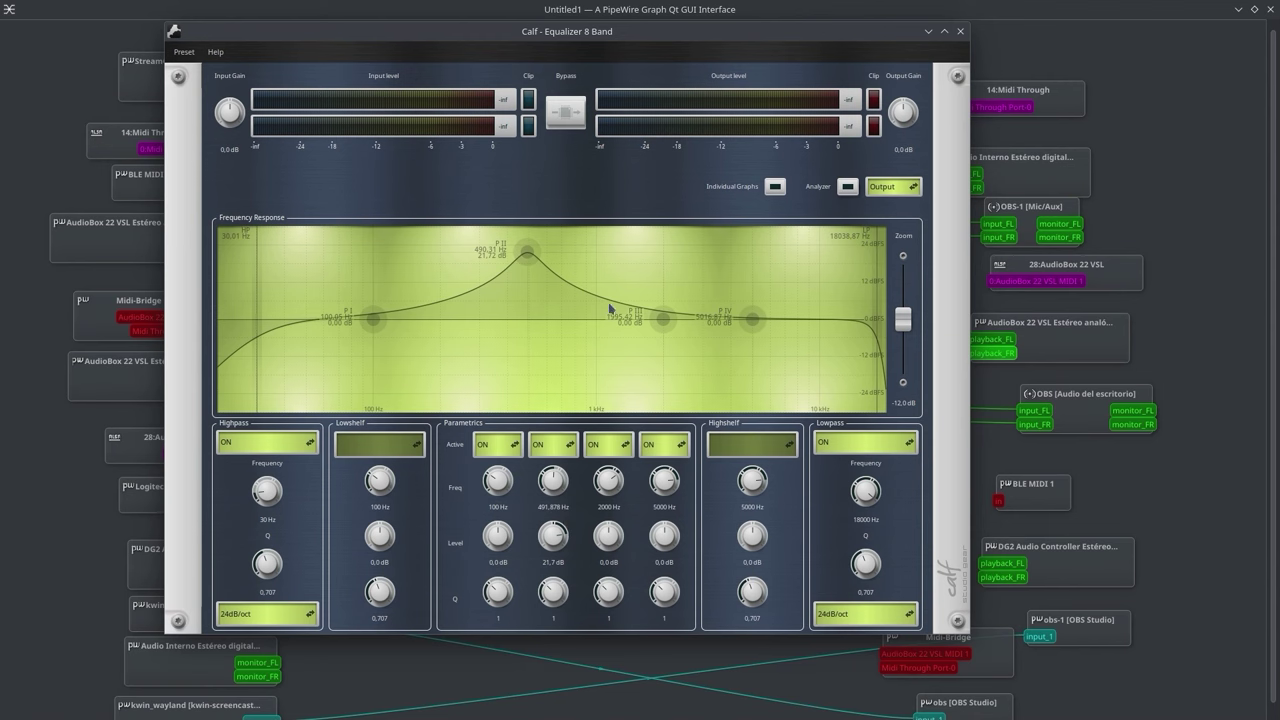
{"action": "left_click_drag", "start_coordinate": [548, 590], "coordinate": [546, 580]}
{"action": "left_click_drag", "start_coordinate": [575, 577], "coordinate": [570, 540]}
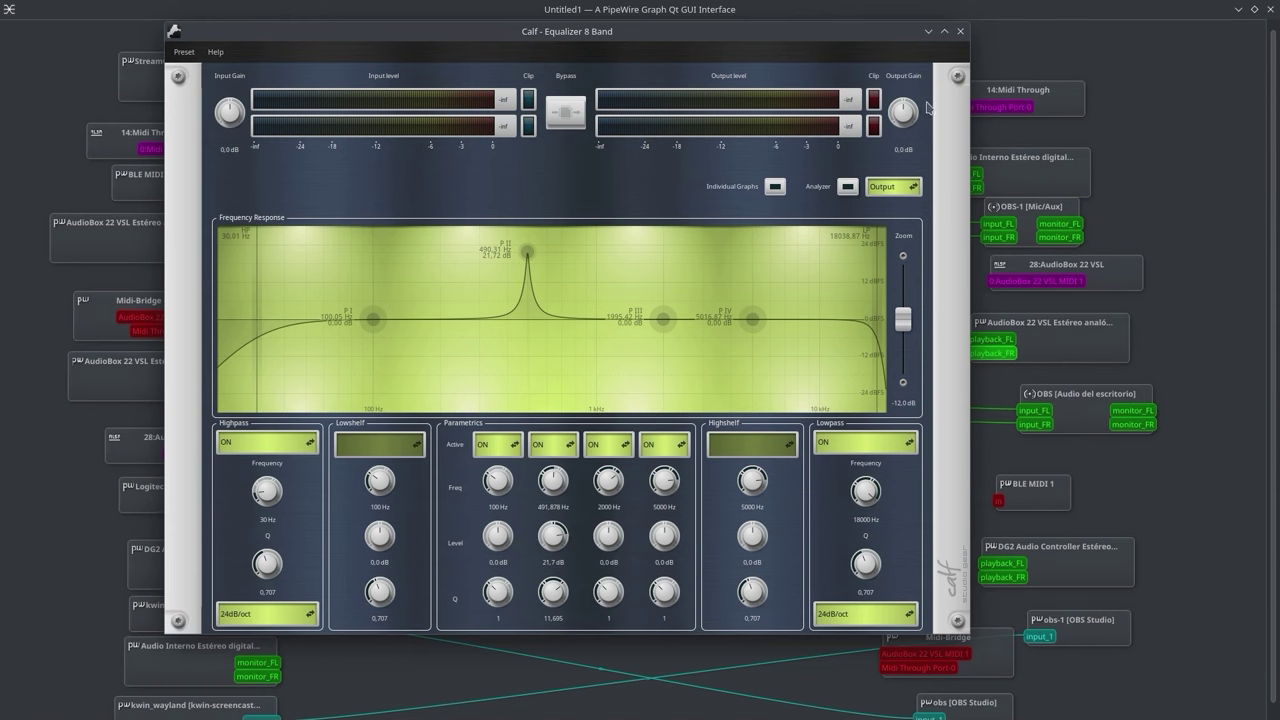
{"action": "left_click", "coordinate": [961, 33]}
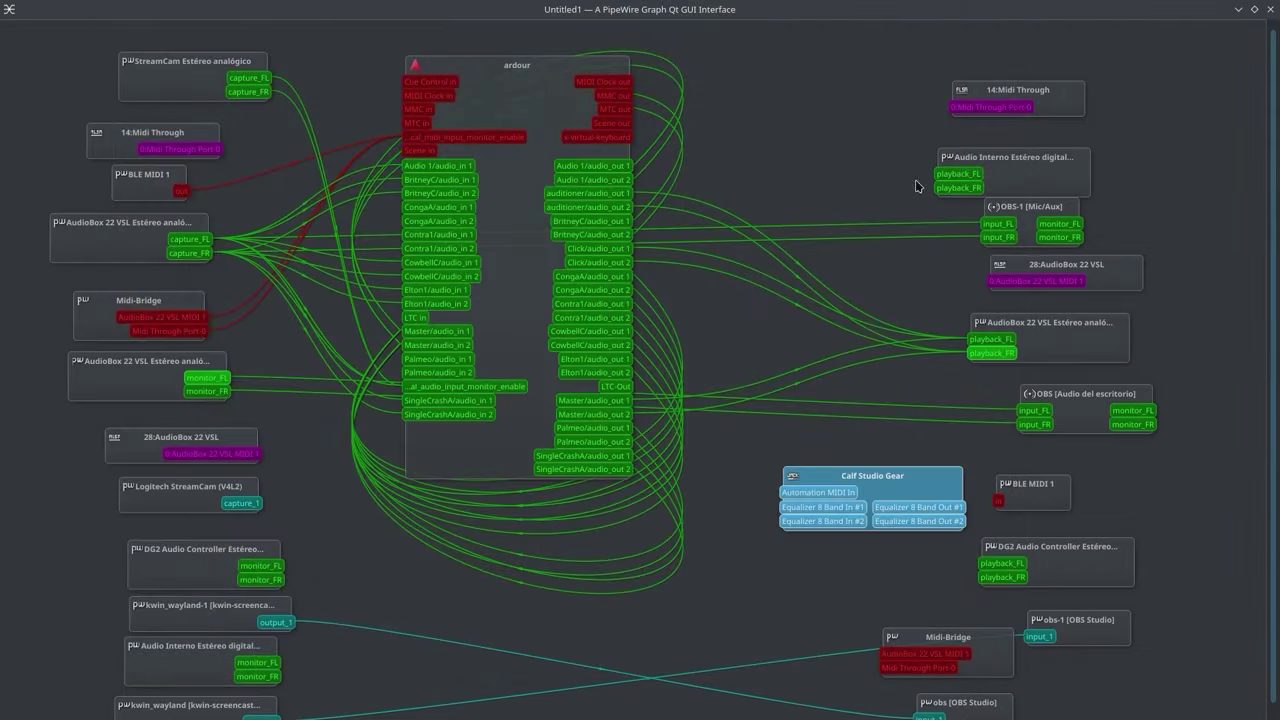
Bring up the Calf JACK Host window and close it so Calf Studio Gear leaves the PipeWire graph
{"action": "mouse_move", "coordinate": [2, 2]}
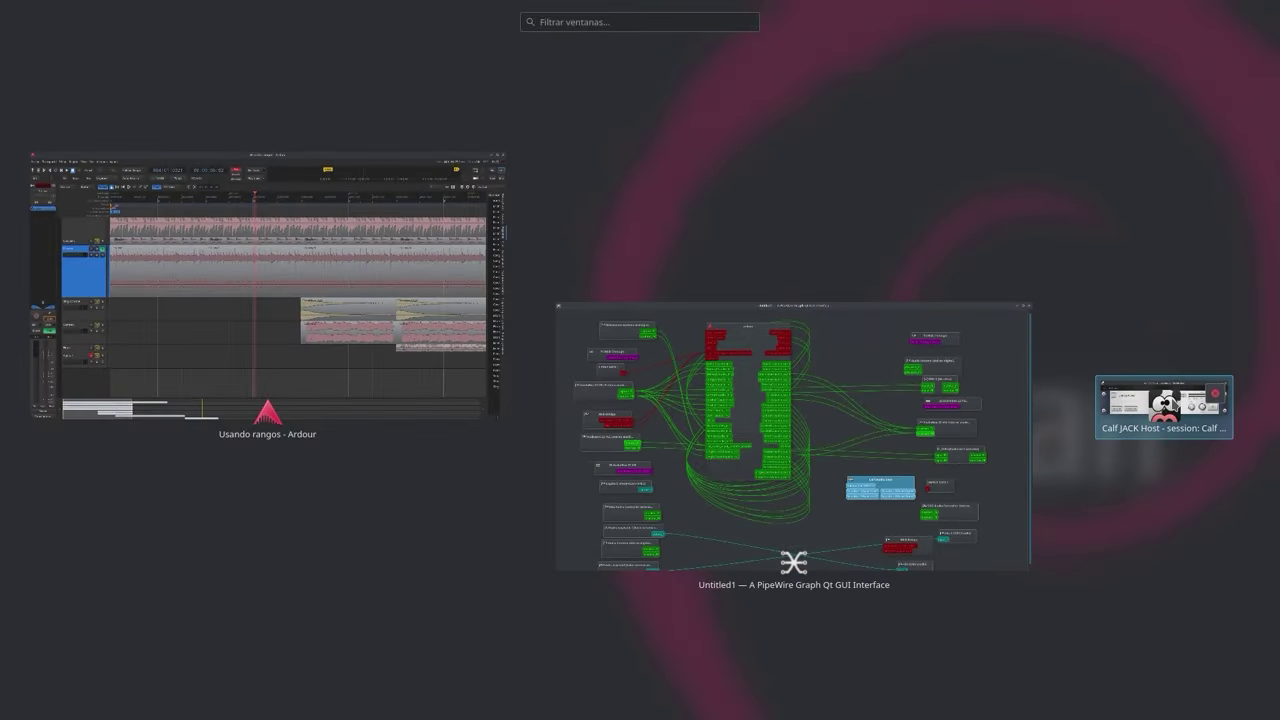
{"action": "left_click", "coordinate": [1177, 405]}
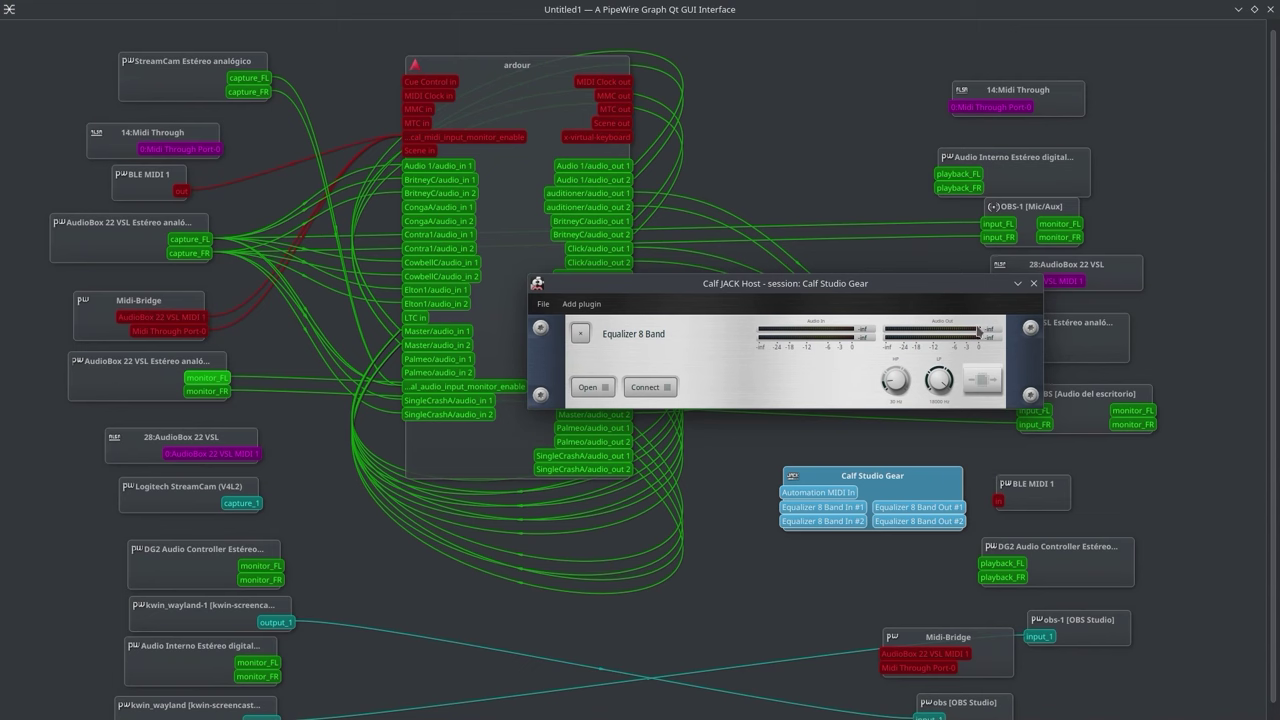
{"action": "left_click", "coordinate": [1033, 285]}
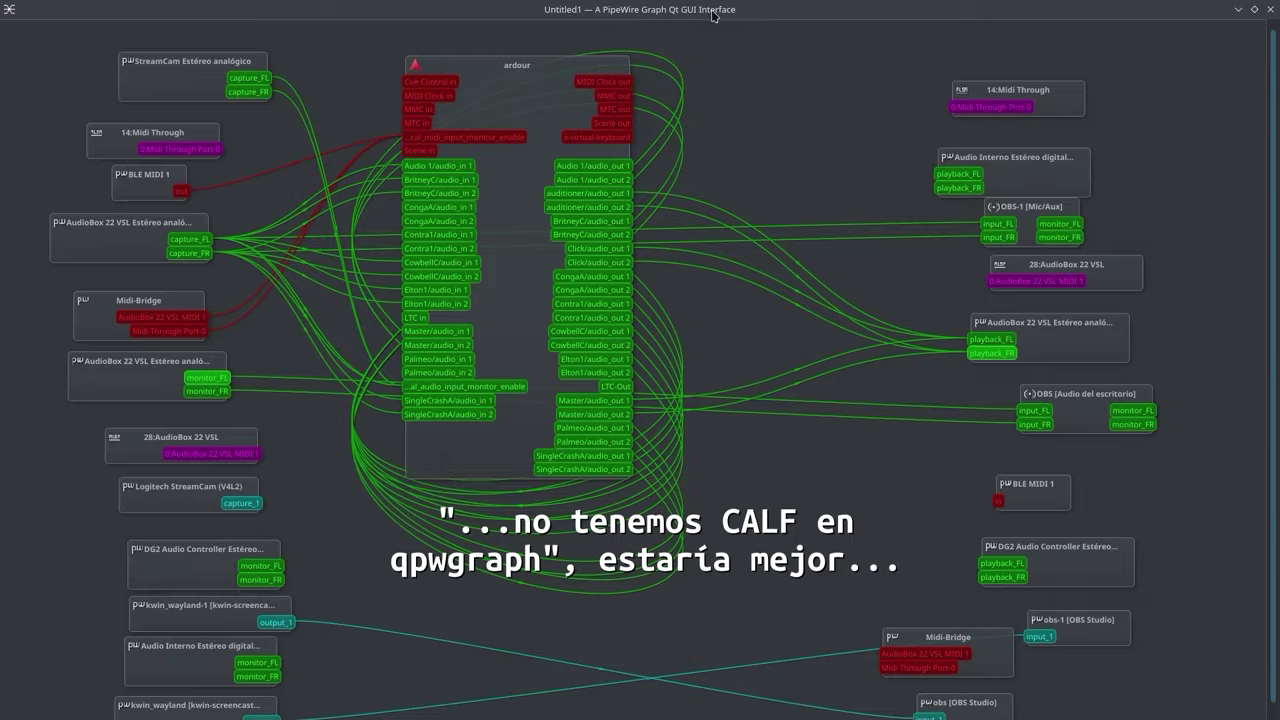
Switch to Ardour and add the favorite plugin Calf Equalizer 5 Band (LV2) to the Palmeo track after its fader
{"action": "mouse_move", "coordinate": [2, 2]}
{"action": "left_click", "coordinate": [388, 277]}
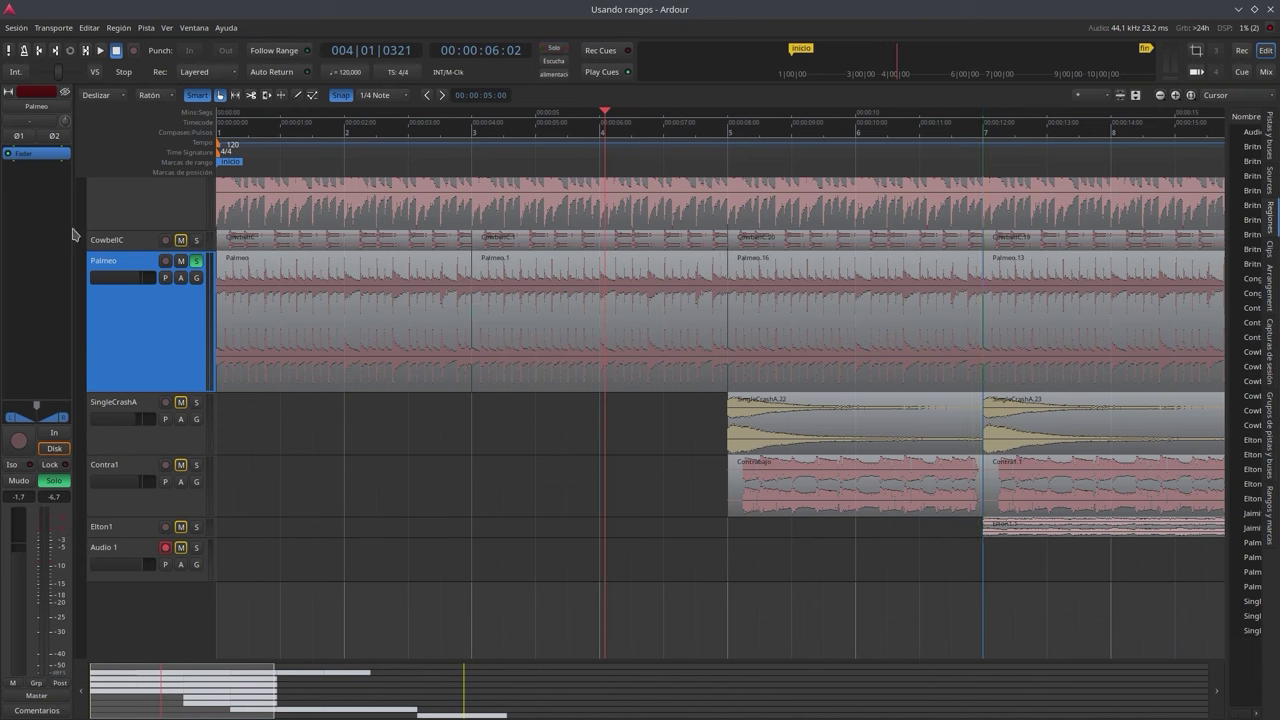
{"action": "right_click", "coordinate": [45, 162]}
{"action": "mouse_move", "coordinate": [90, 273]}
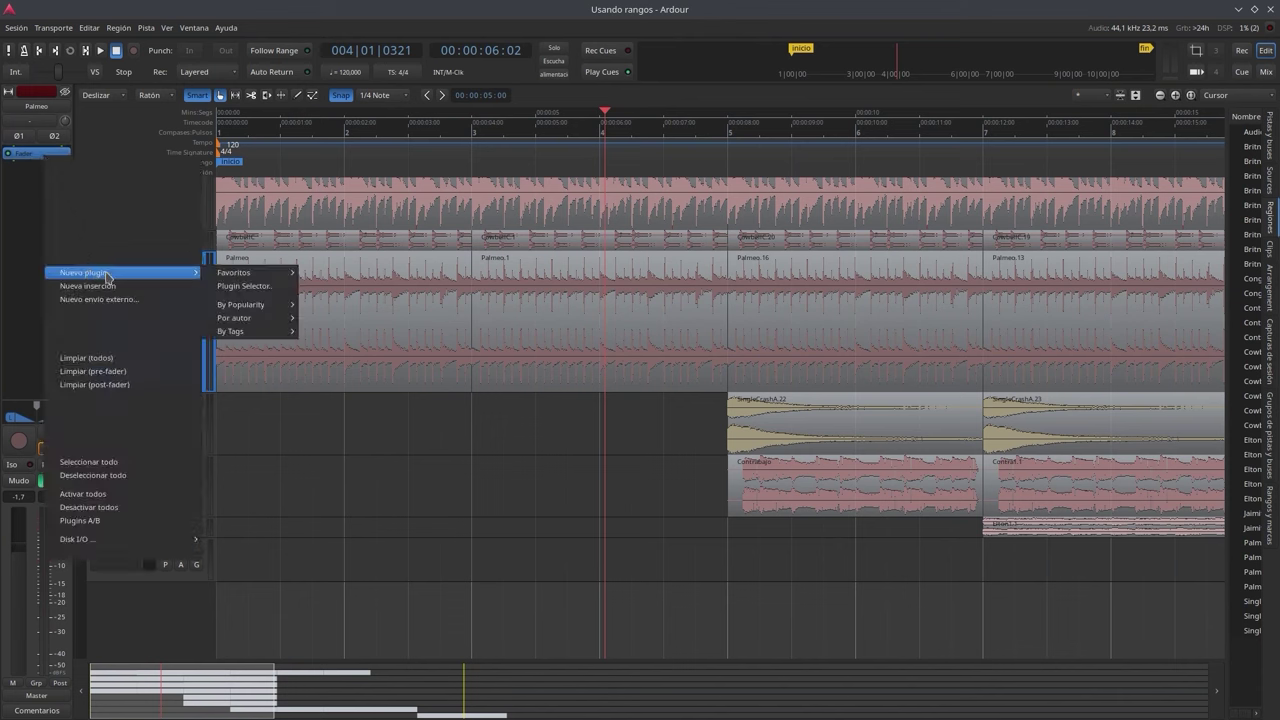
{"action": "mouse_move", "coordinate": [242, 276]}
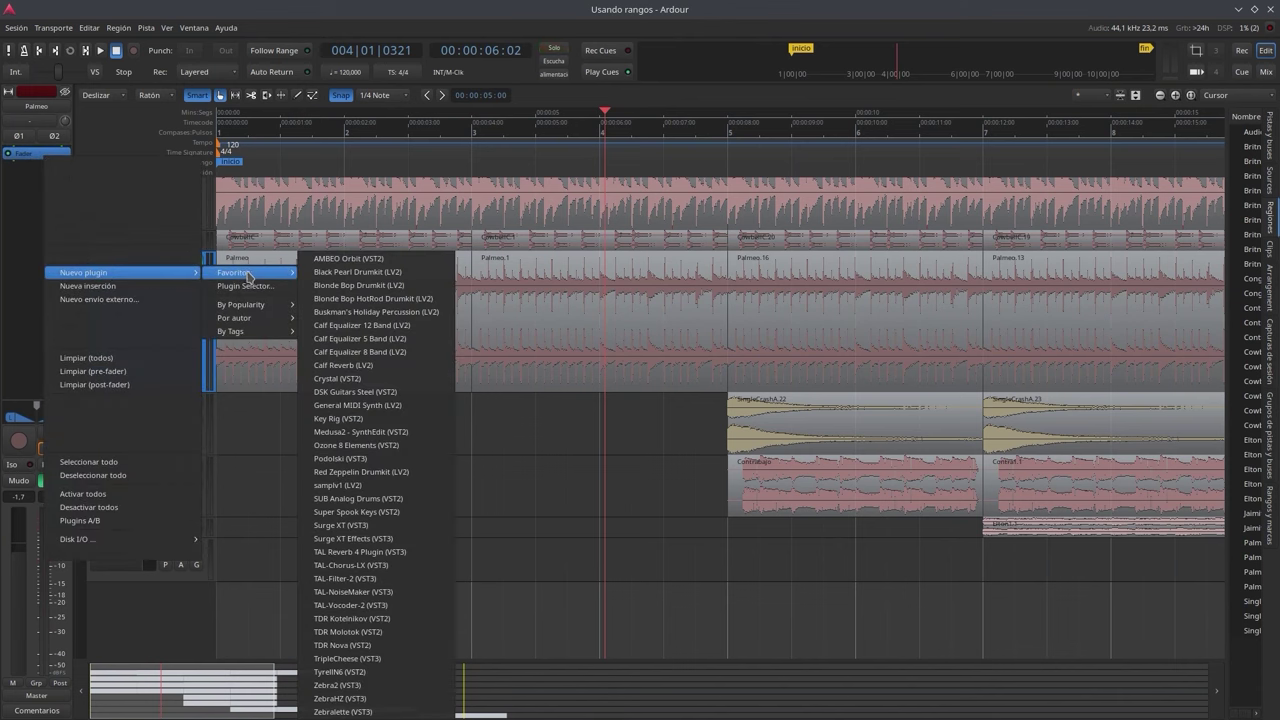
{"action": "left_click", "coordinate": [391, 343]}
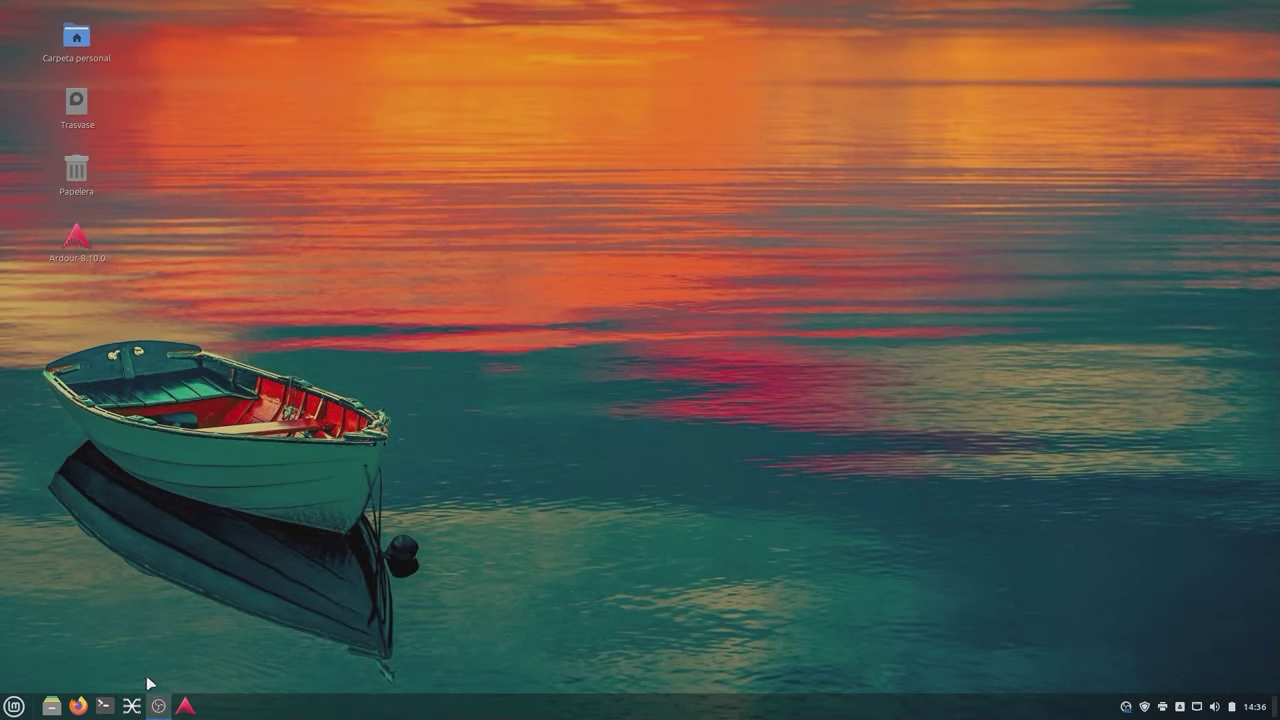
Open a terminal on the Linux Mint desktop and run fastfetch from the command history
{"action": "left_click", "coordinate": [103, 706]}
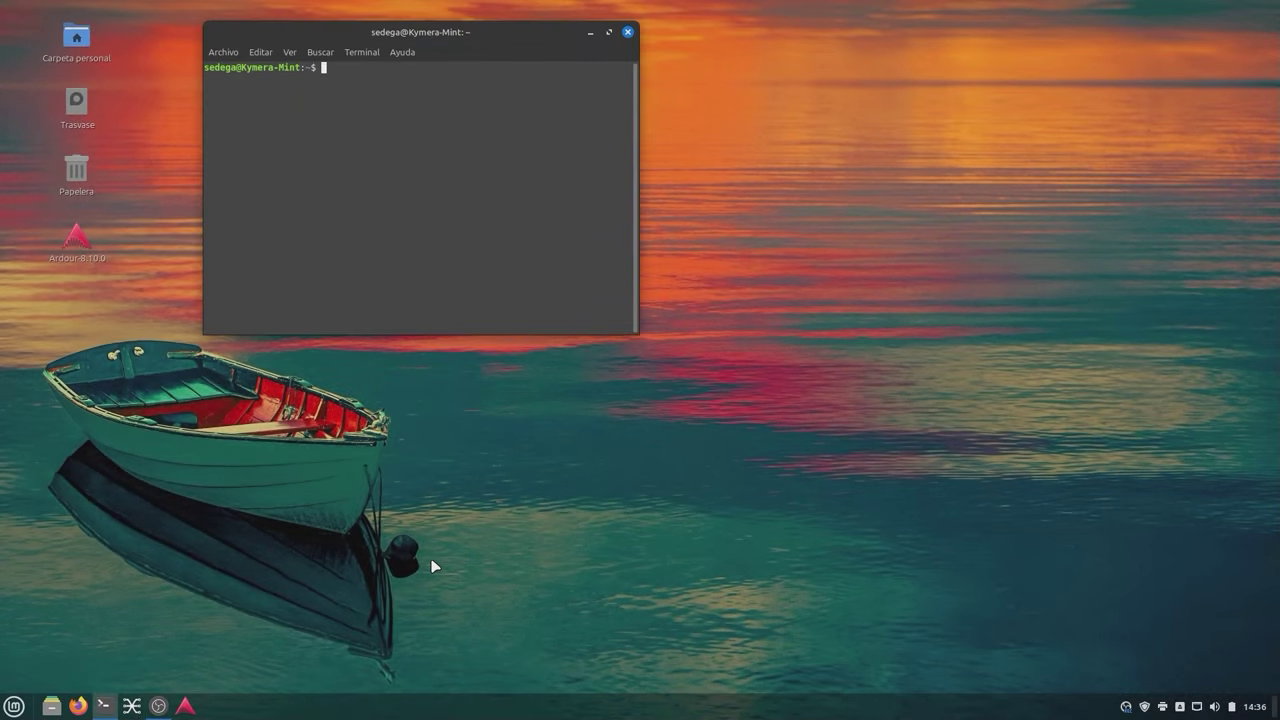
{"action": "type", "text": "sudo apt upgrade"}
{"action": "key", "text": "Up"}
{"action": "key", "text": "Up"}
{"action": "key", "text": "Return"}
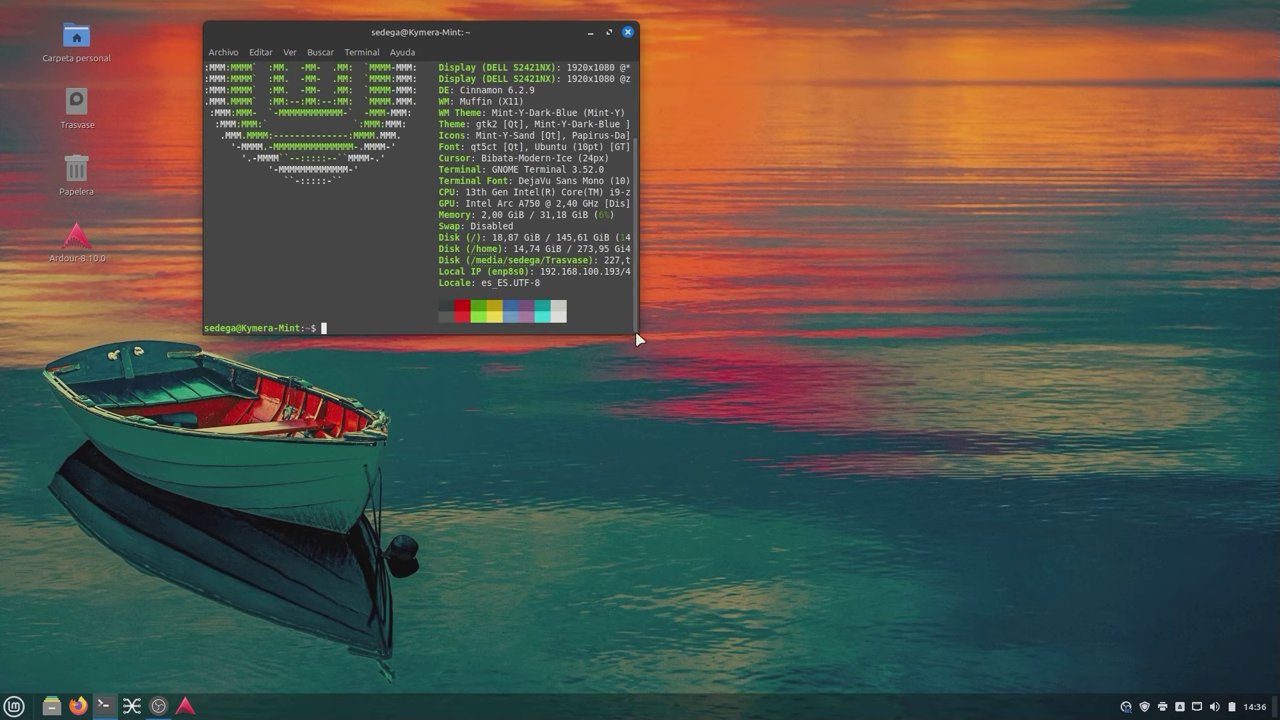
Enlarge the terminal window, rerun fastfetch, and increase the text size by one level
{"action": "left_click_drag", "start_coordinate": [637, 332], "coordinate": [1086, 588]}
{"action": "key", "text": "Up"}
{"action": "key", "text": "Return"}
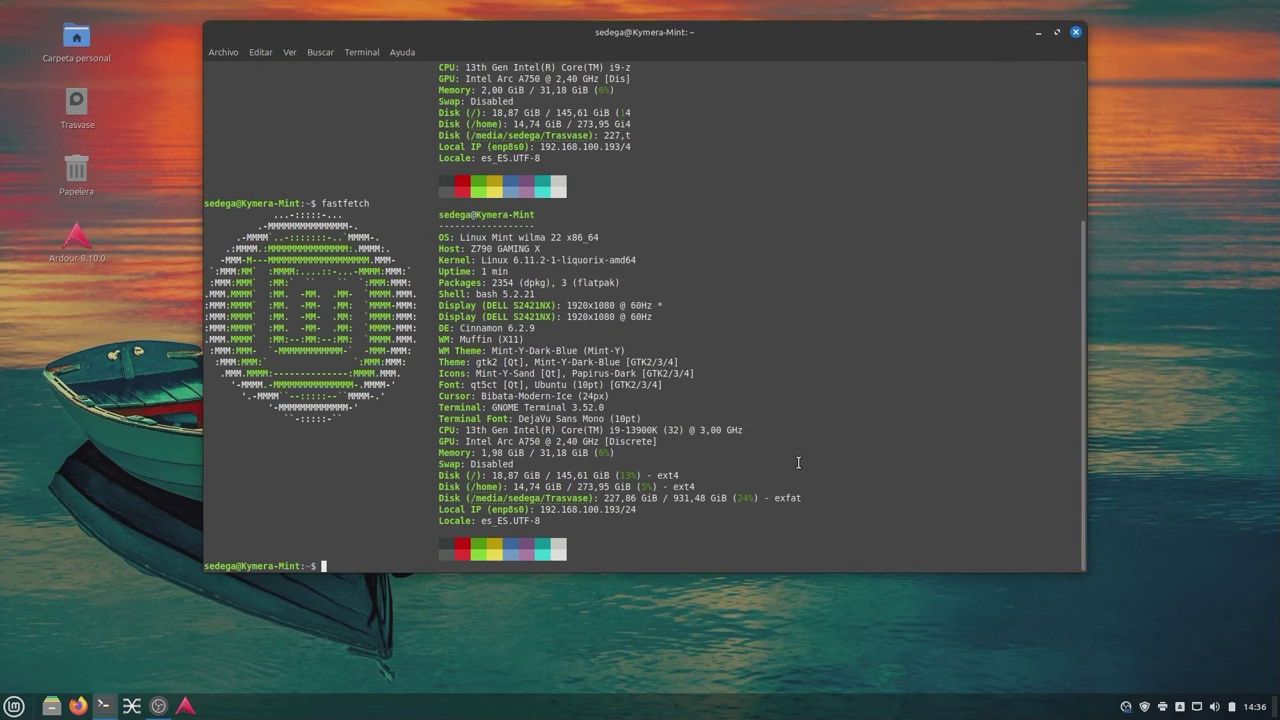
{"action": "key", "text": "ctrl+plus"}
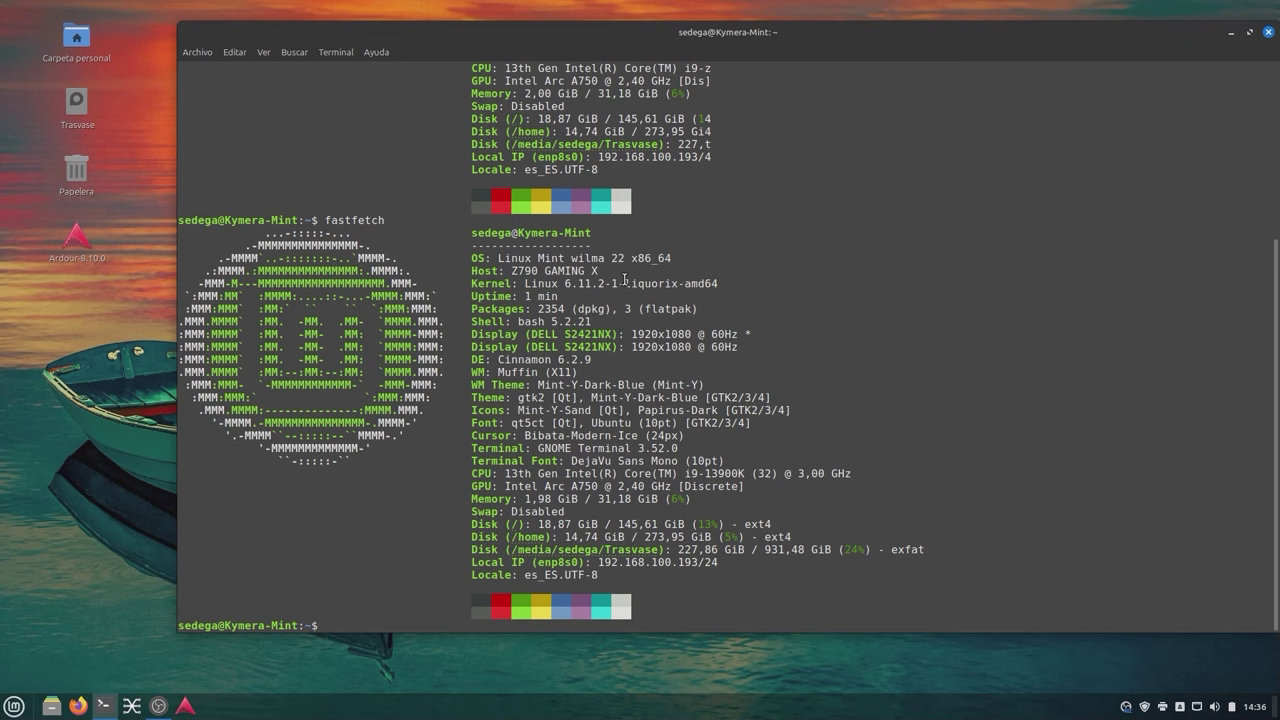
Highlight the Host line in the fastfetch output, then close the terminal
{"action": "left_click_drag", "start_coordinate": [497, 271], "coordinate": [600, 271]}
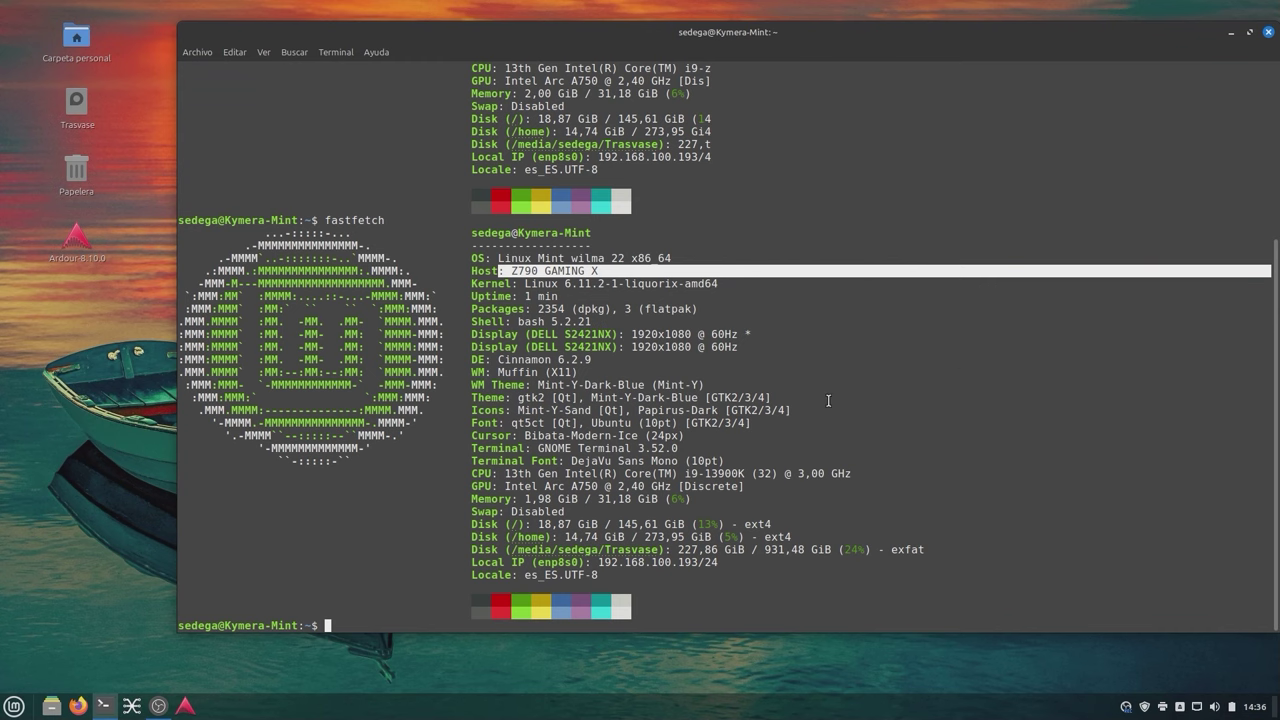
{"action": "left_click_drag", "start_coordinate": [1176, 36], "coordinate": [1105, 44]}
{"action": "left_click", "coordinate": [1205, 38]}
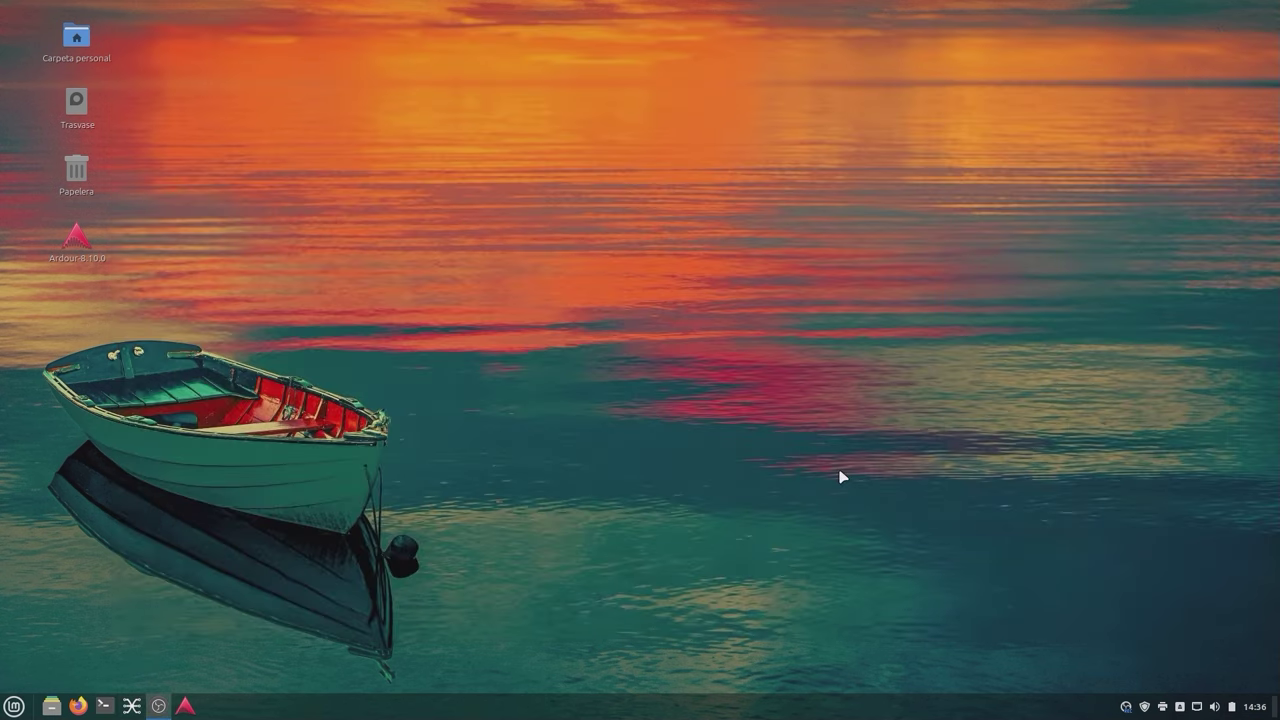
Launch Calf Plugin Pack for JACK and add an Equalizer 12 Band to the session
{"action": "left_click", "coordinate": [16, 712]}
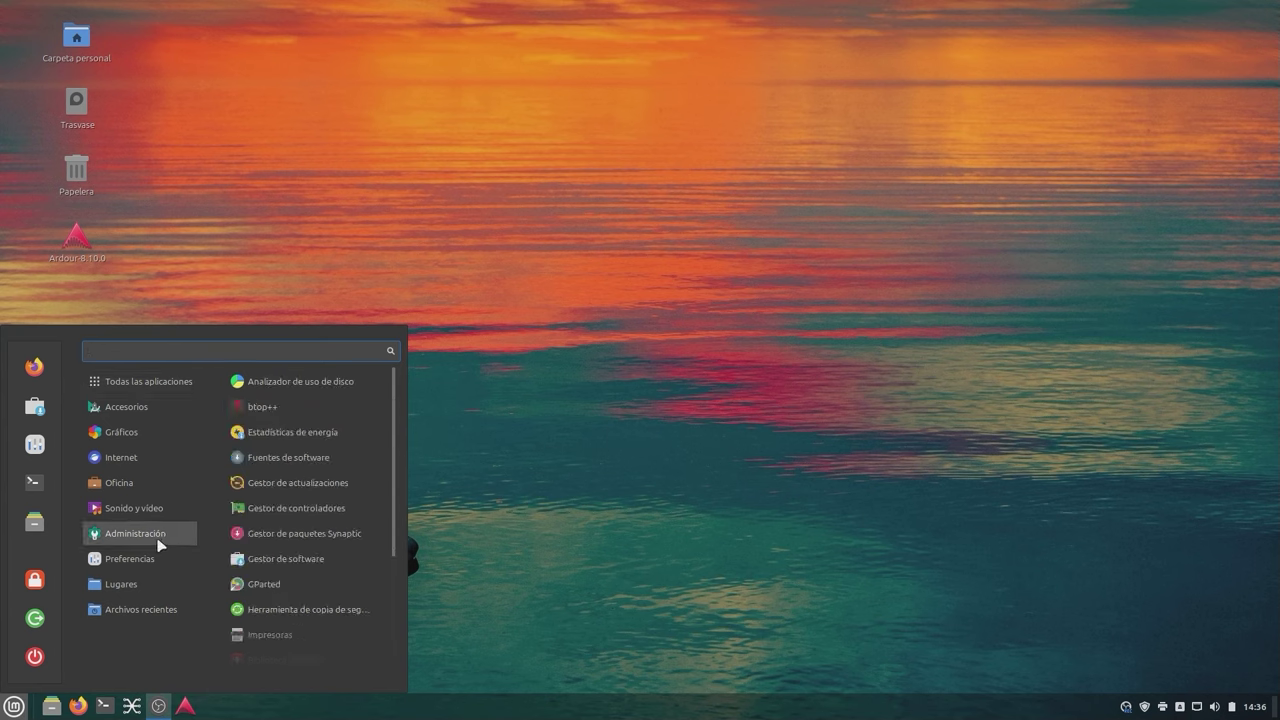
{"action": "mouse_move", "coordinate": [150, 513]}
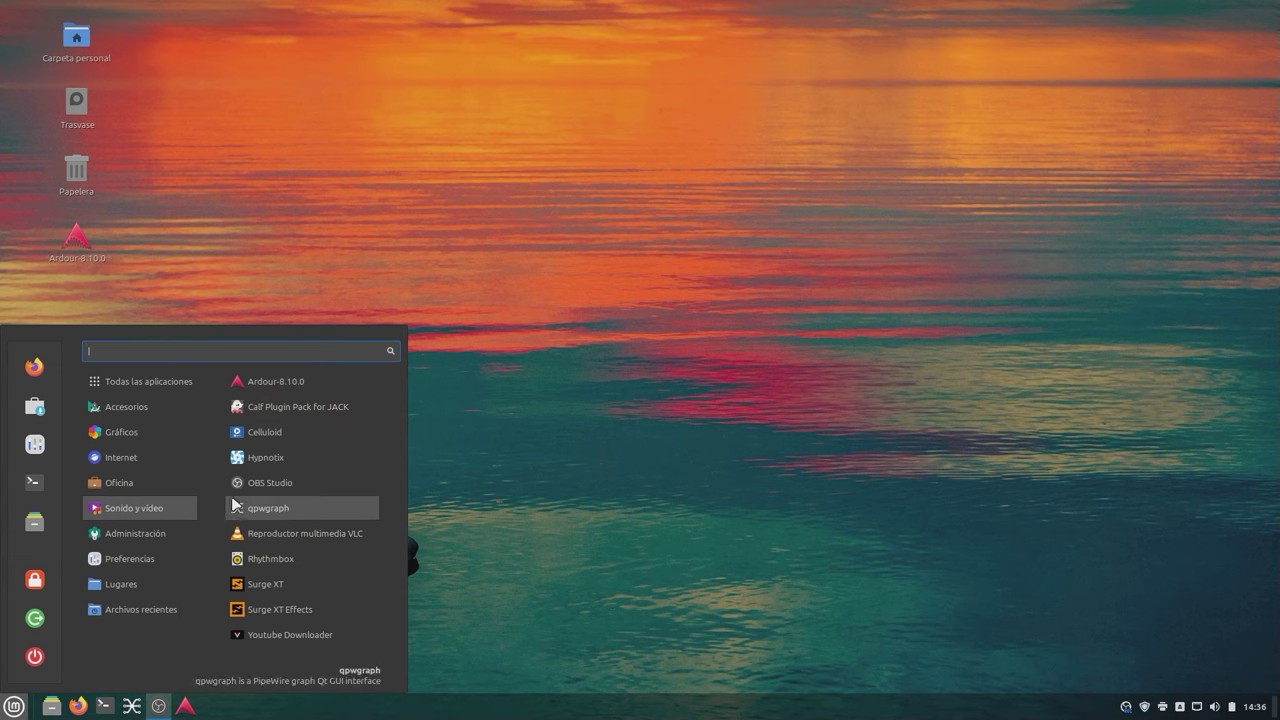
{"action": "left_click", "coordinate": [306, 412]}
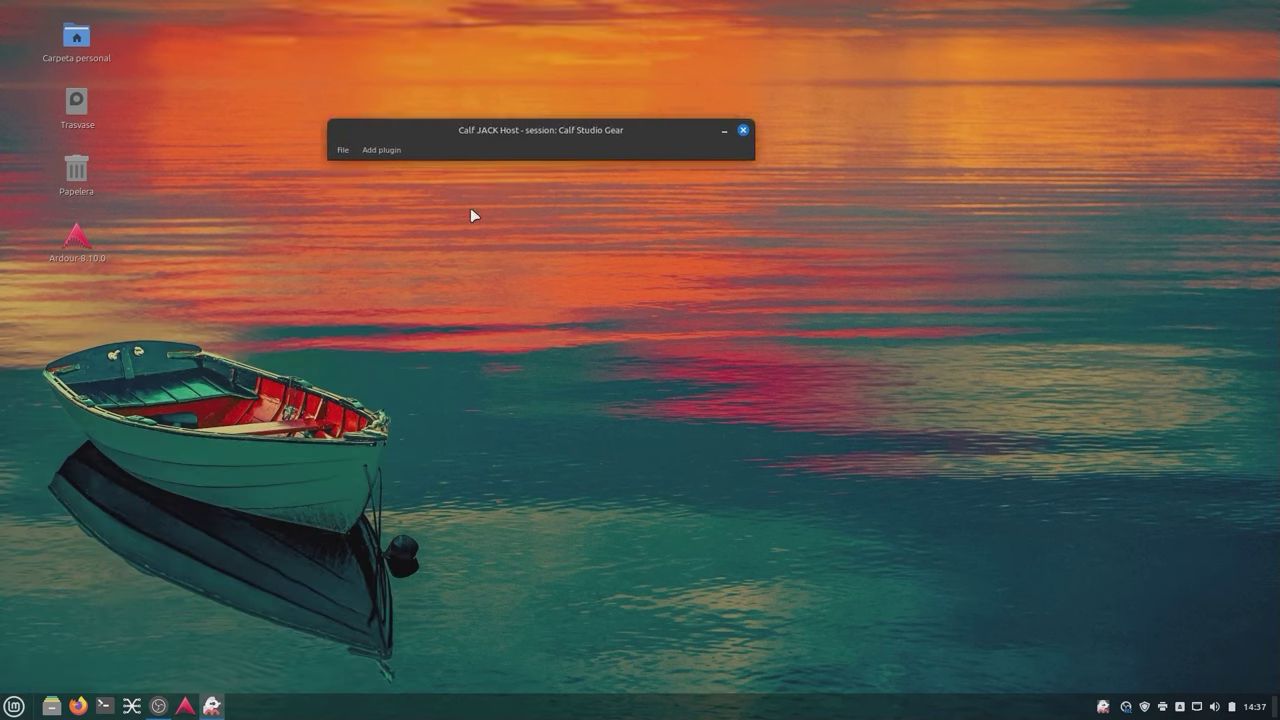
{"action": "left_click", "coordinate": [381, 151]}
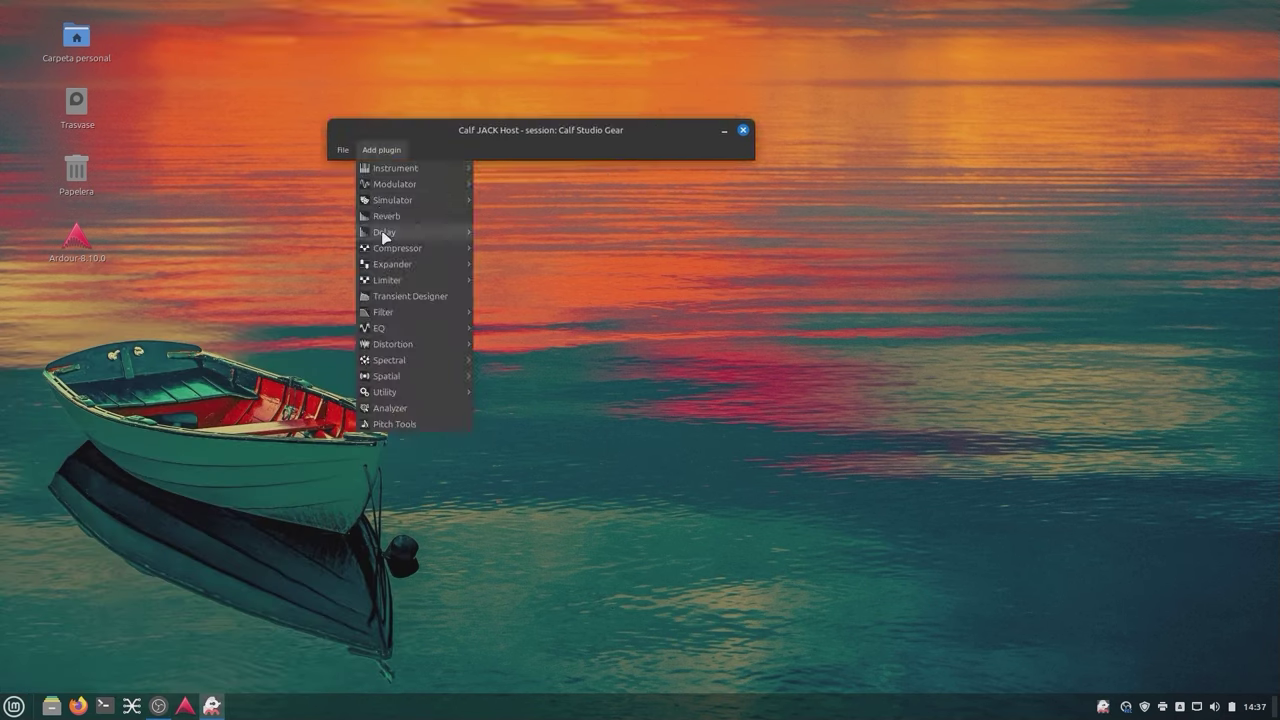
{"action": "mouse_move", "coordinate": [375, 328]}
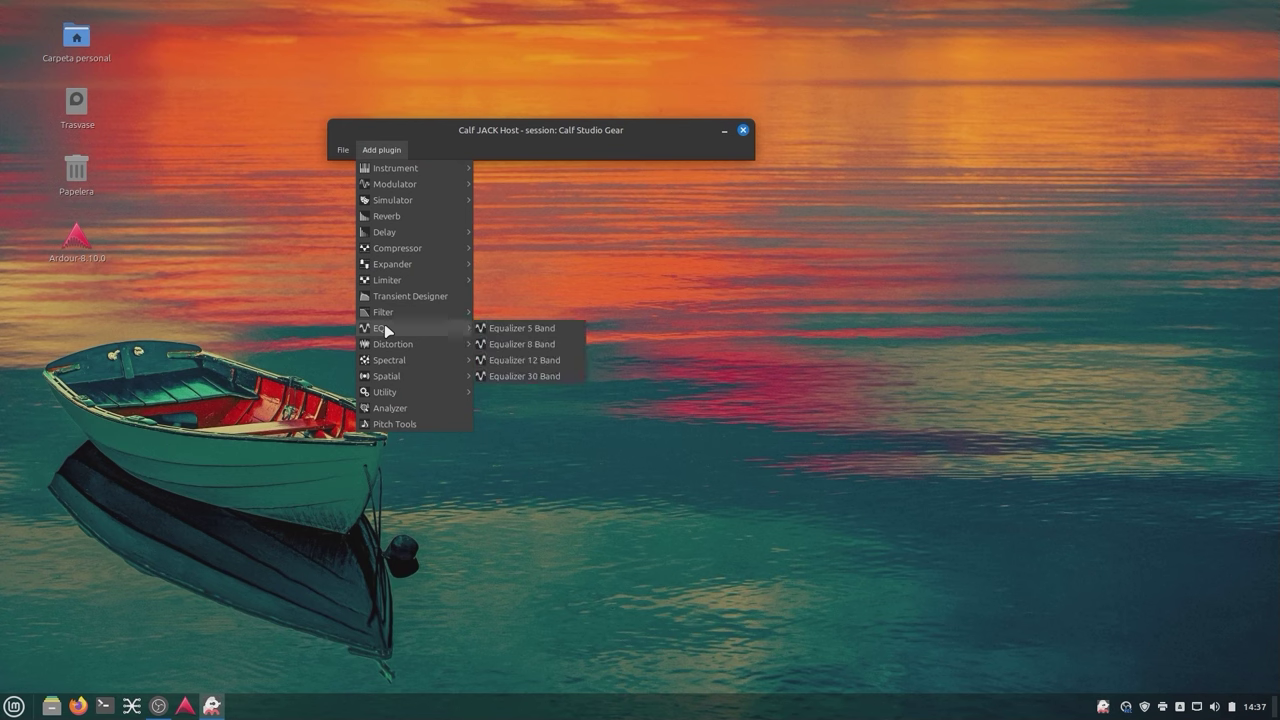
{"action": "left_click", "coordinate": [548, 360]}
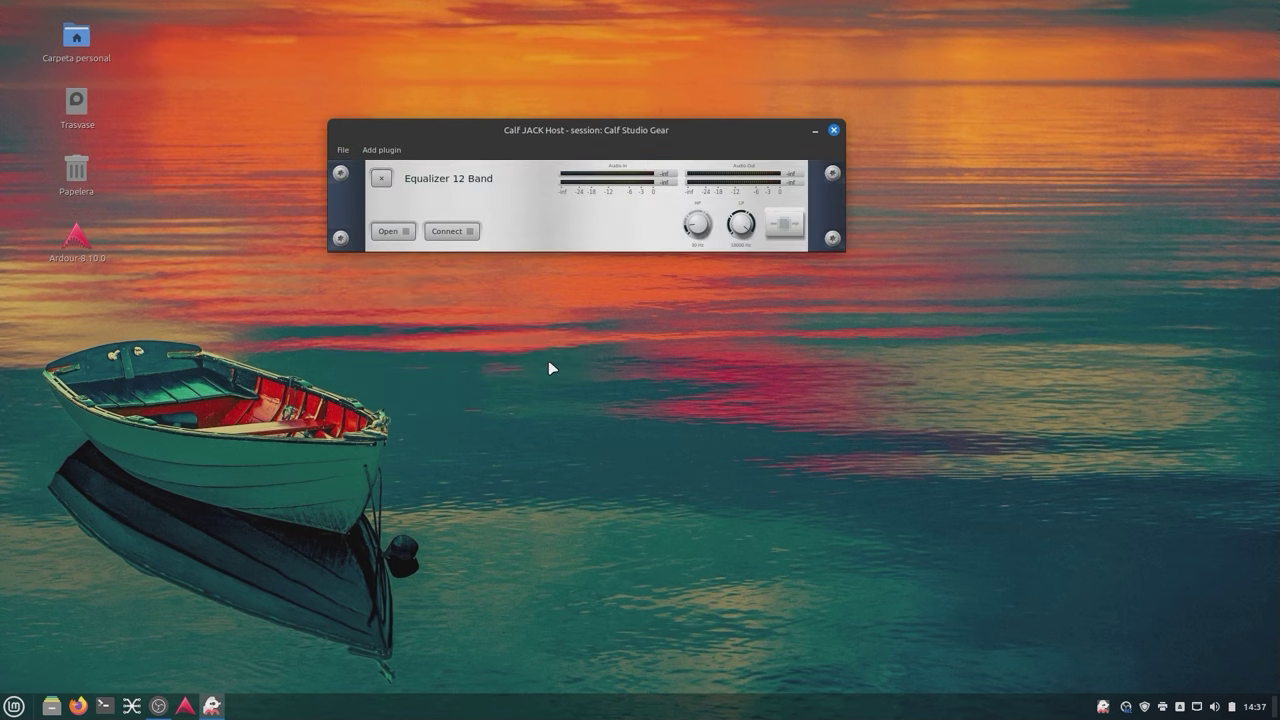
Open the Equalizer 12 Band interface, move its window toward the desktop center, and set the Highpass to ON
{"action": "left_click", "coordinate": [393, 231]}
{"action": "left_click_drag", "start_coordinate": [560, 49], "coordinate": [799, 109]}
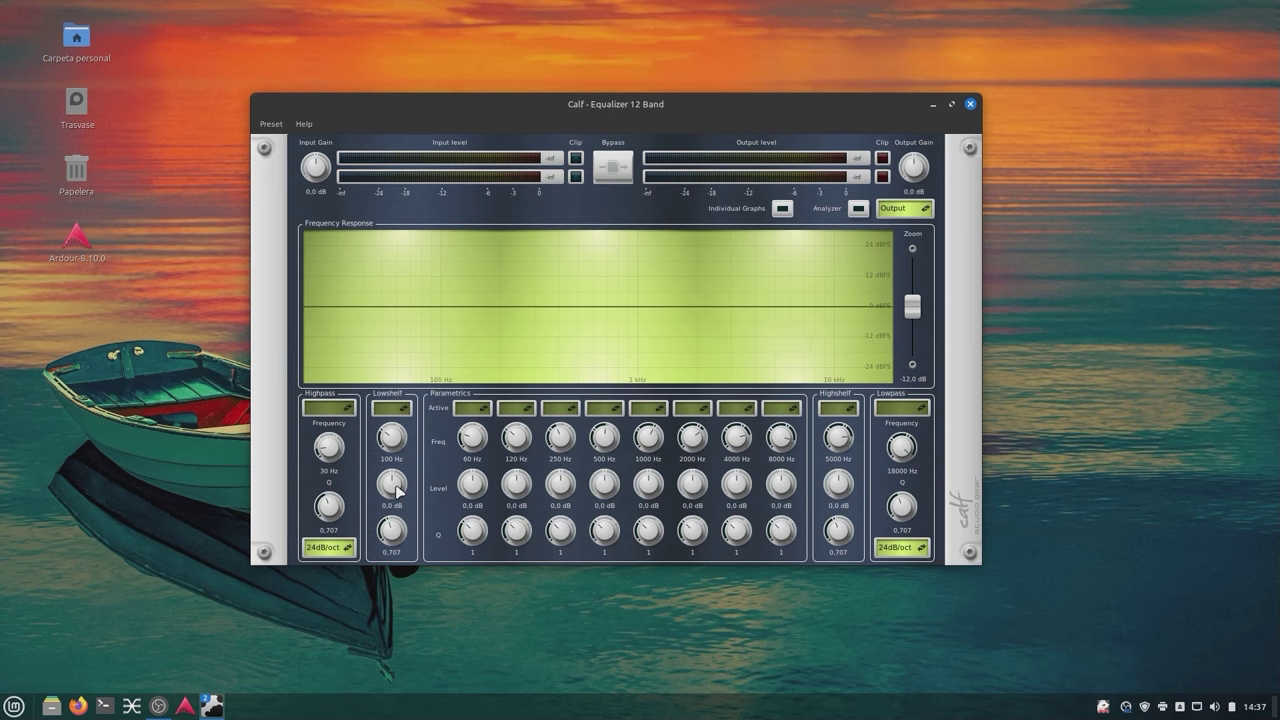
{"action": "left_click", "coordinate": [316, 410]}
{"action": "left_click", "coordinate": [314, 425]}
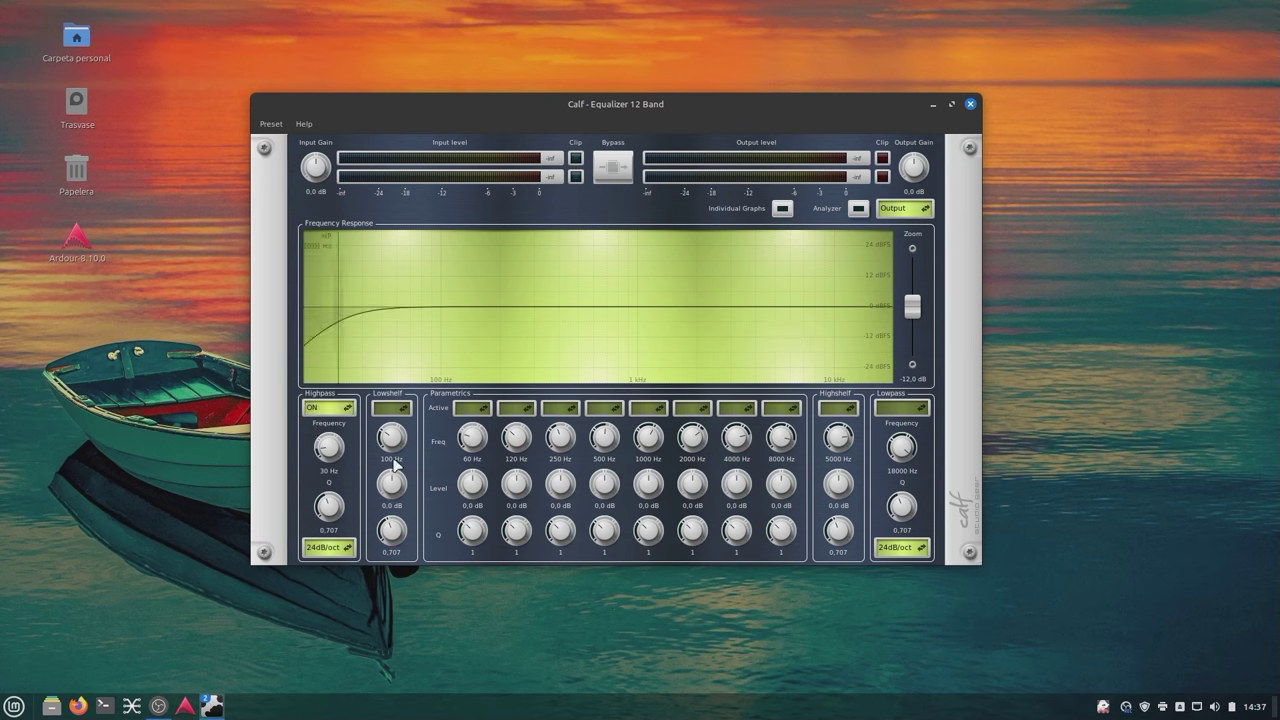
Set all eight parametric bands of the Equalizer 12 Band to ON, from 60 Hz to 8000 Hz
{"action": "left_click", "coordinate": [472, 408]}
{"action": "left_click", "coordinate": [474, 426]}
{"action": "left_click", "coordinate": [516, 408]}
{"action": "left_click", "coordinate": [517, 426]}
{"action": "left_click", "coordinate": [568, 410]}
{"action": "left_click", "coordinate": [568, 426]}
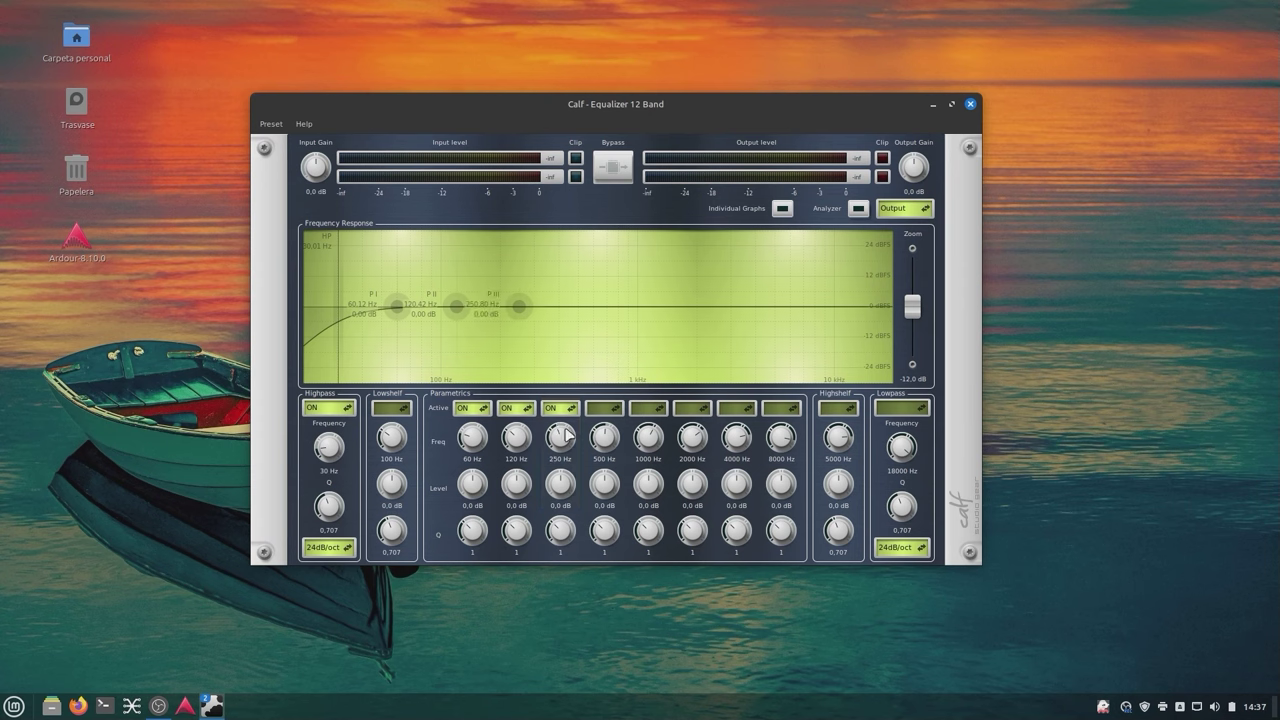
{"action": "left_click", "coordinate": [604, 408]}
{"action": "left_click", "coordinate": [604, 426]}
{"action": "left_click", "coordinate": [648, 408]}
{"action": "left_click", "coordinate": [648, 426]}
{"action": "left_click", "coordinate": [692, 408]}
{"action": "left_click", "coordinate": [688, 428]}
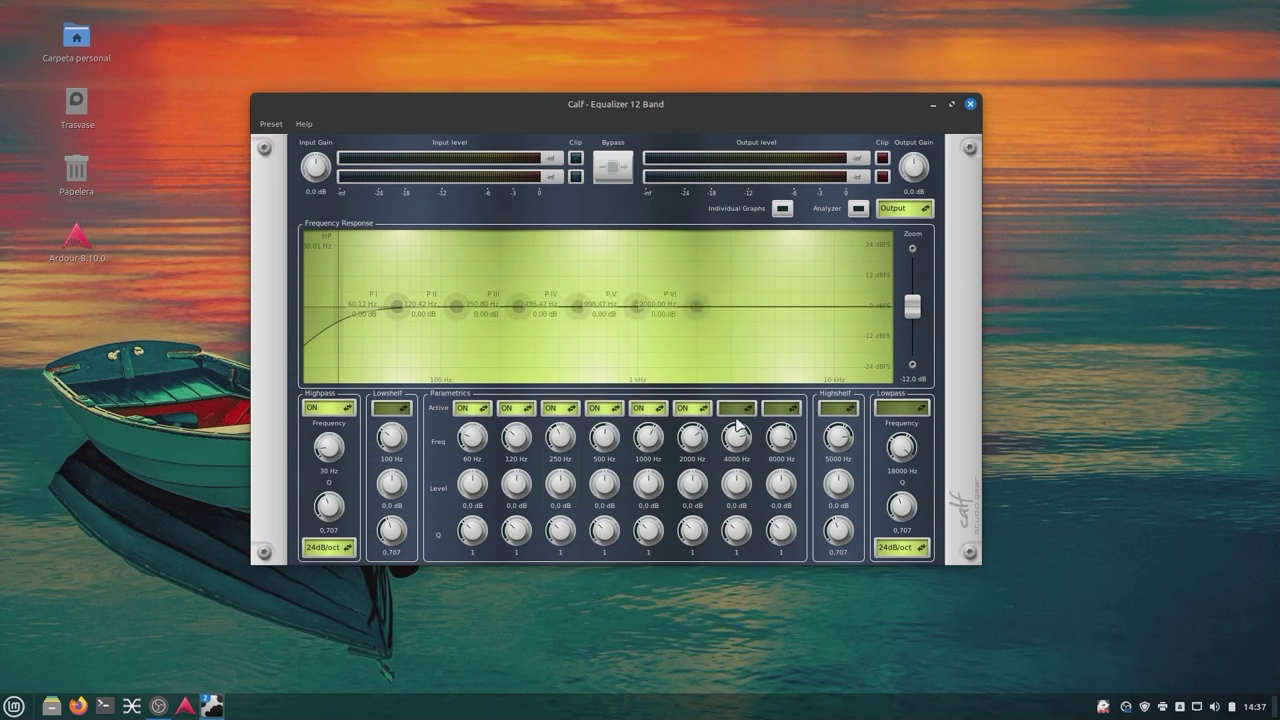
{"action": "left_click", "coordinate": [736, 408]}
{"action": "left_click", "coordinate": [736, 426]}
{"action": "left_click", "coordinate": [780, 408]}
{"action": "left_click", "coordinate": [780, 426]}
Set the Lowpass of the Equalizer 12 Band to ON and move its window slightly higher on the desktop
{"action": "left_click", "coordinate": [901, 408]}
{"action": "left_click", "coordinate": [901, 428]}
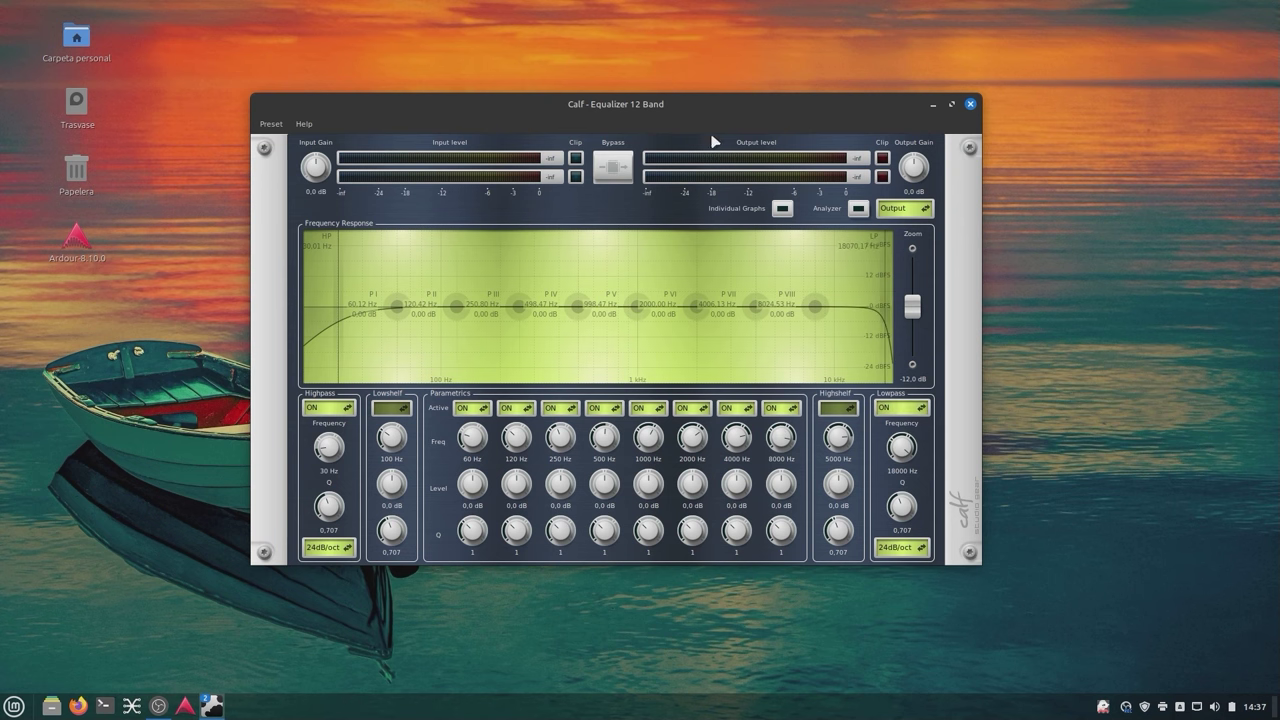
{"action": "left_click_drag", "start_coordinate": [694, 114], "coordinate": [716, 128]}
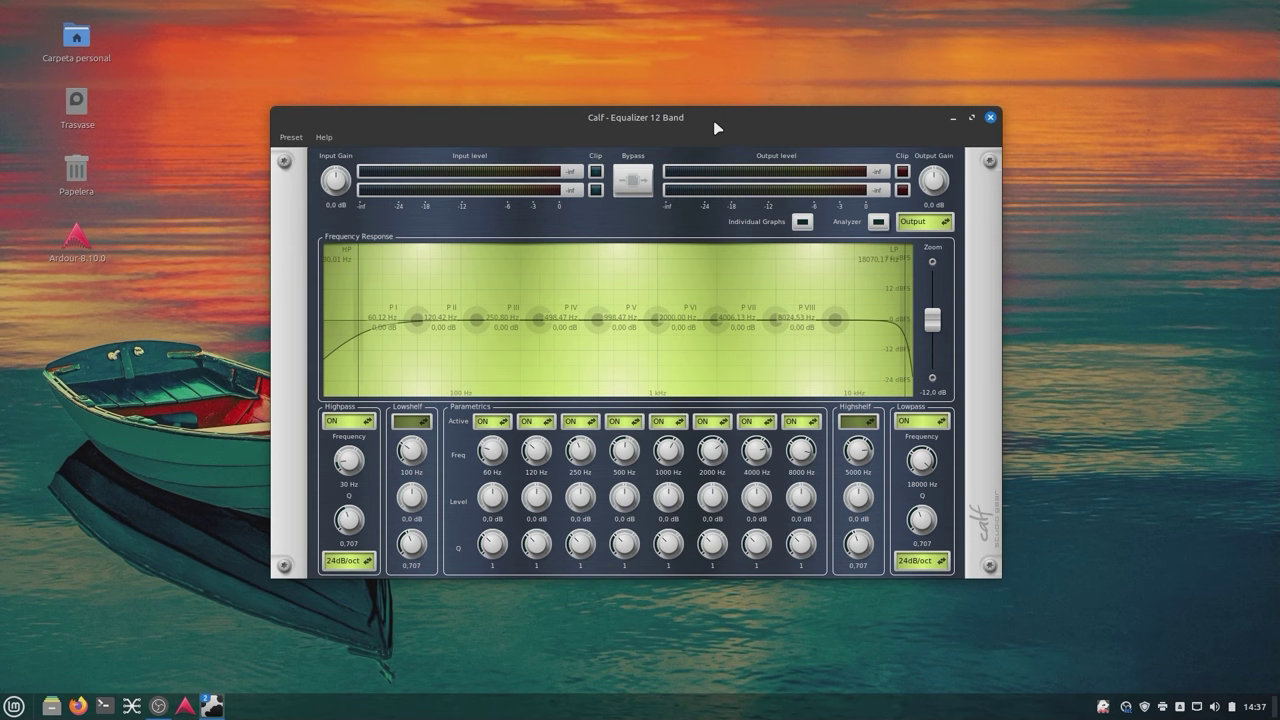
{"action": "left_click_drag", "start_coordinate": [761, 100], "coordinate": [755, 74]}
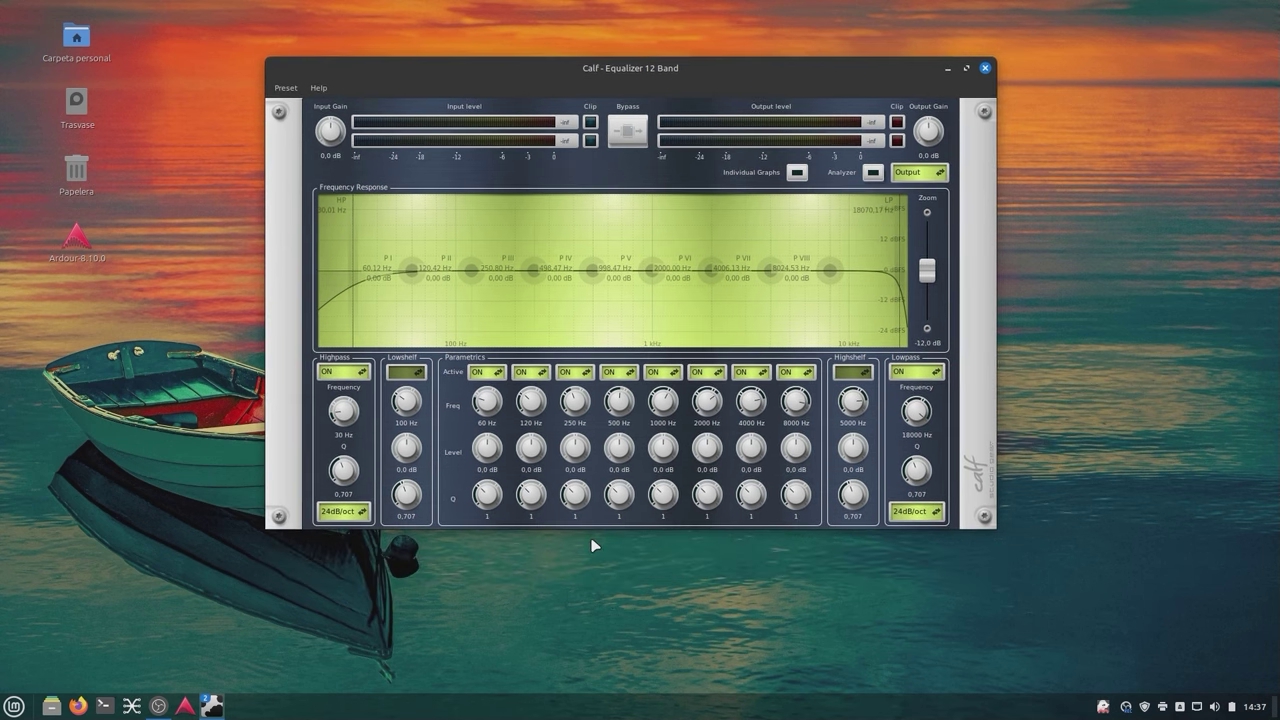
Open the PipeWire graph in qpwgraph and move the Calf Studio Gear node nearer the playback nodes
{"action": "left_click", "coordinate": [131, 706]}
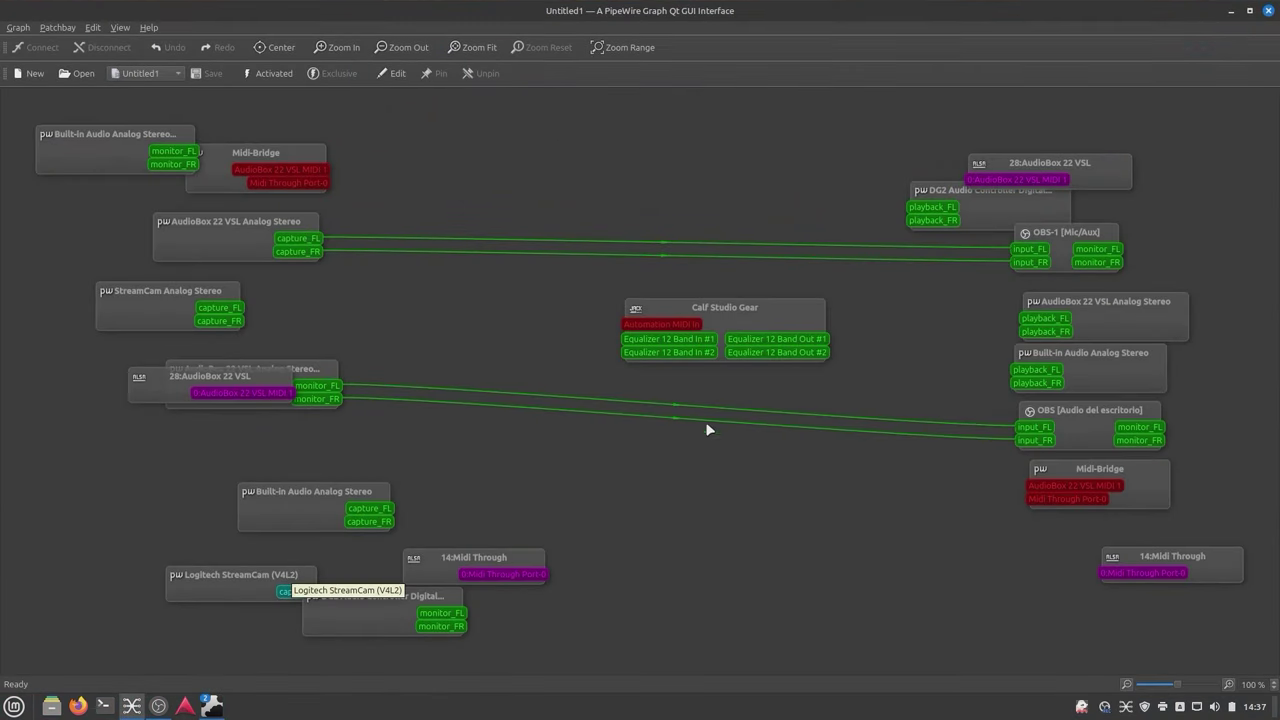
{"action": "left_click_drag", "start_coordinate": [742, 306], "coordinate": [774, 313]}
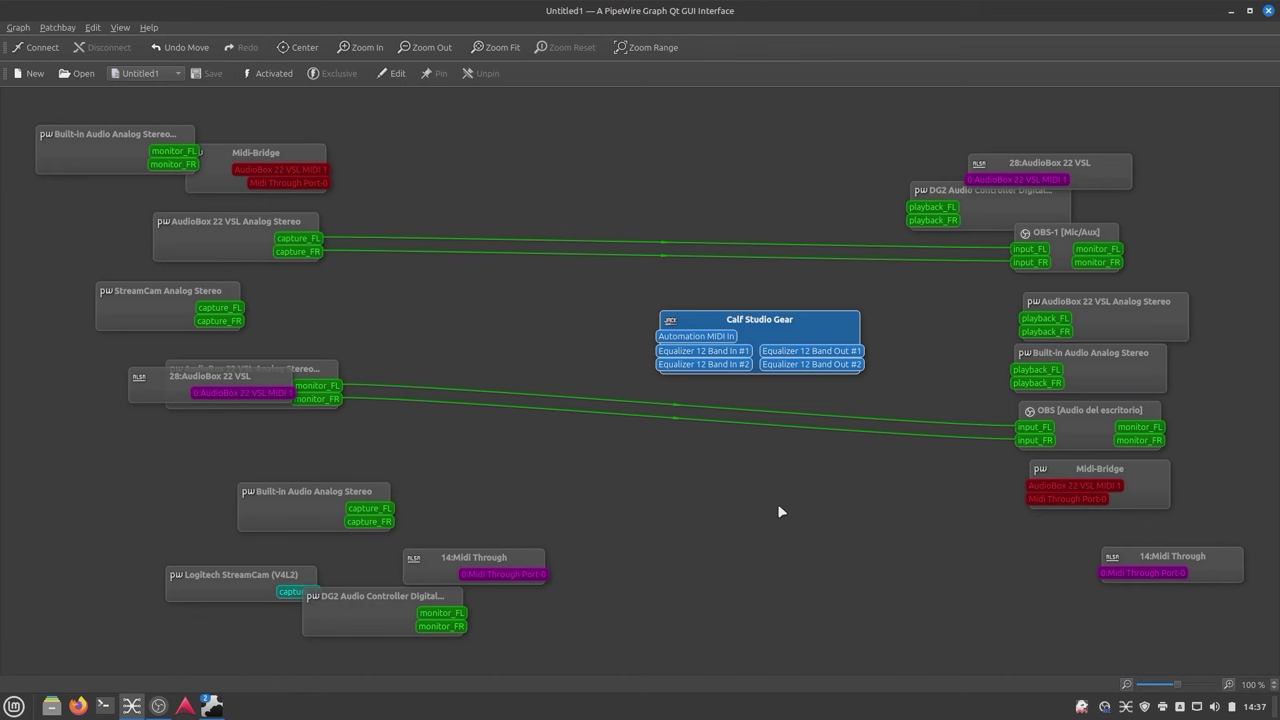
{"action": "left_click_drag", "start_coordinate": [777, 320], "coordinate": [831, 308]}
Try pulling cables from Equalizer 12 Band In #1 and Out #1, and move the AudioBox monitor node clear of 28:AudioBox 22 VSL
{"action": "left_click_drag", "start_coordinate": [720, 341], "coordinate": [572, 322]}
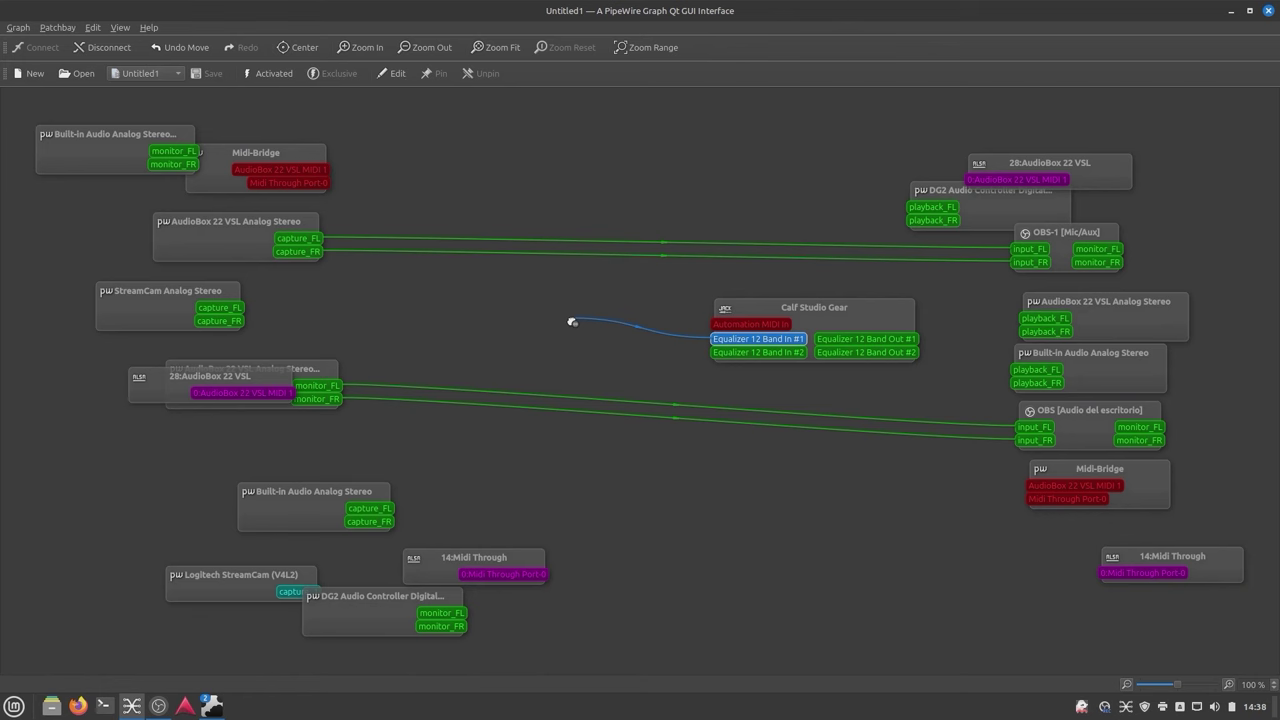
{"action": "left_click_drag", "start_coordinate": [572, 322], "coordinate": [281, 407]}
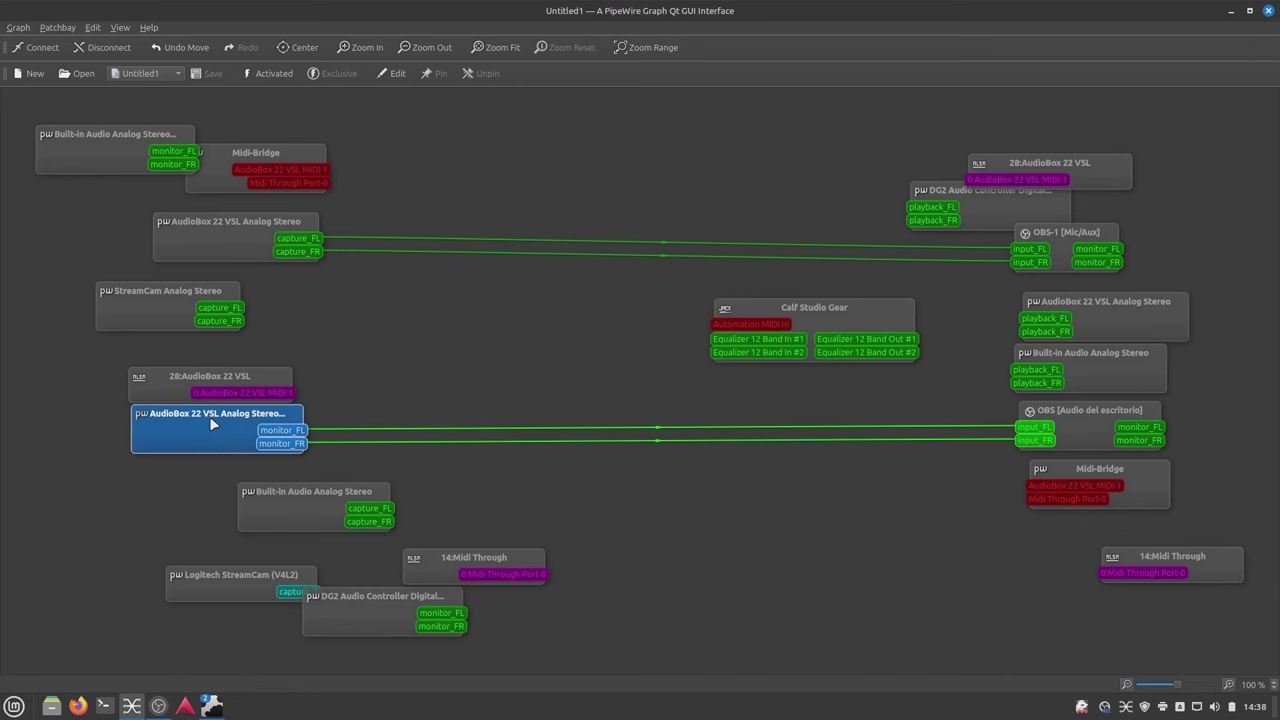
{"action": "left_click_drag", "start_coordinate": [714, 343], "coordinate": [333, 416]}
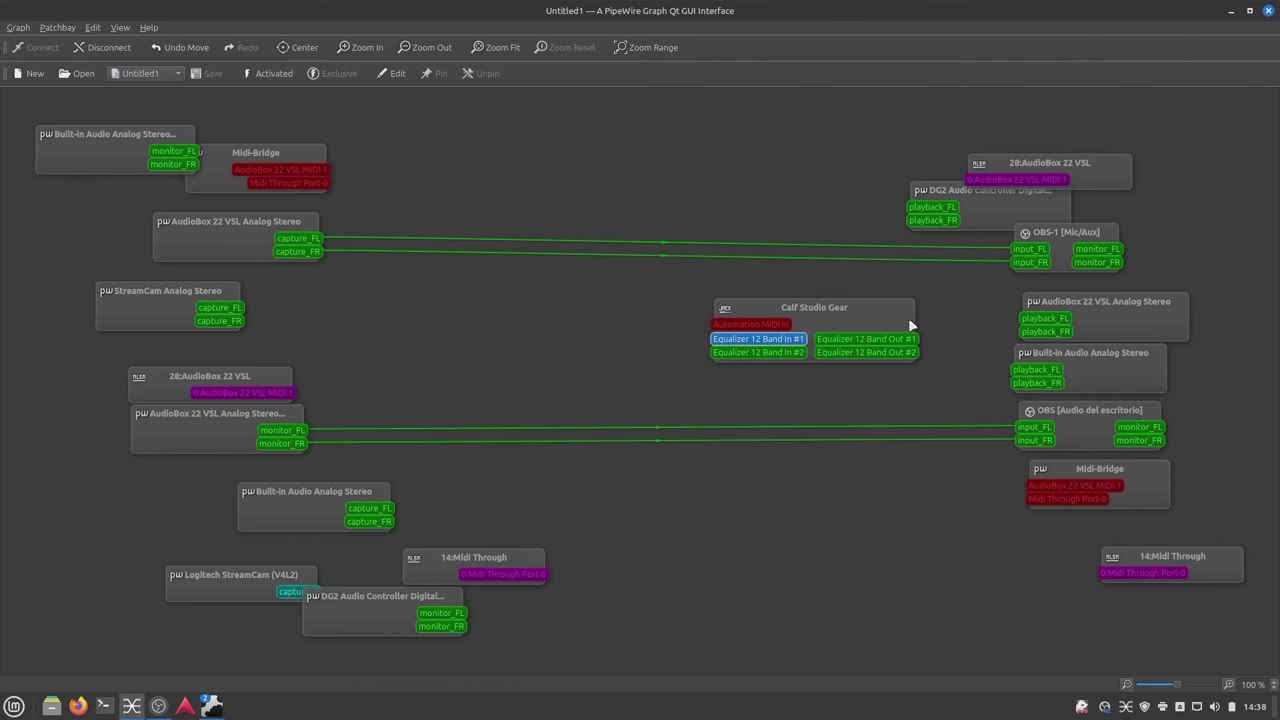
{"action": "left_click_drag", "start_coordinate": [909, 339], "coordinate": [980, 342]}
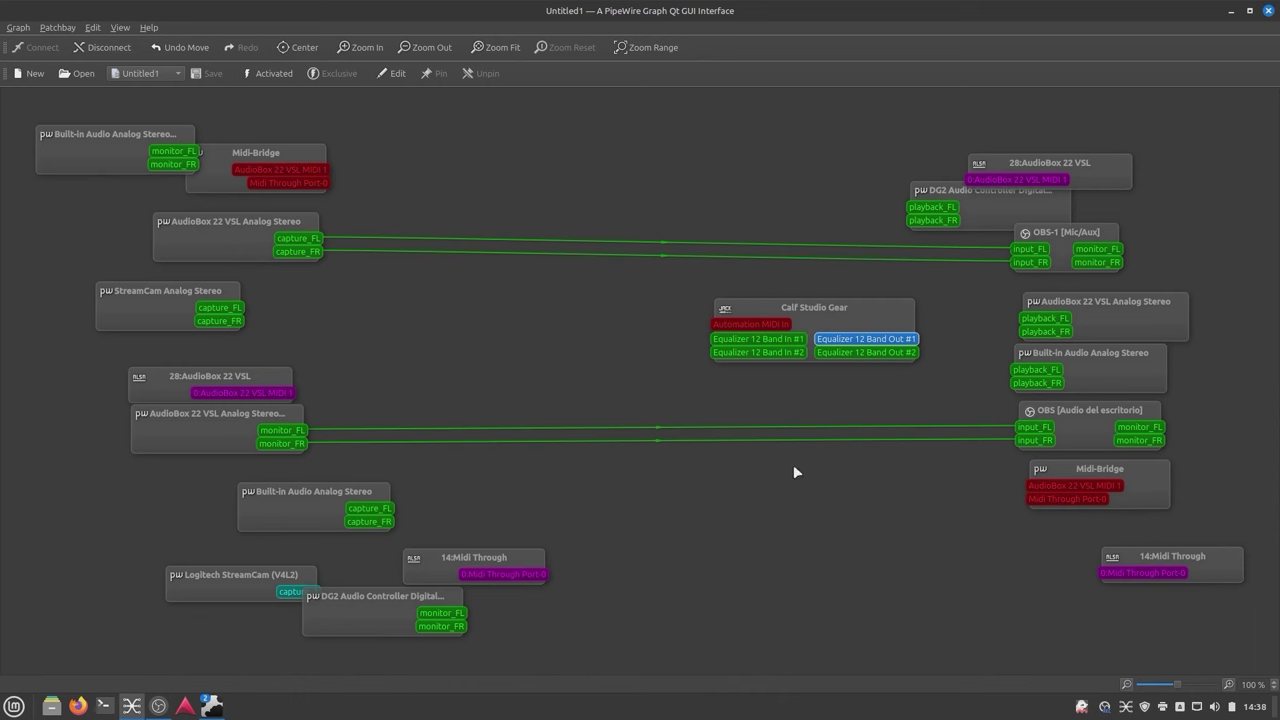
Move Calf Studio Gear back toward the middle of the graph and close the graph window, leaving the program running in the system tray
{"action": "left_click_drag", "start_coordinate": [800, 318], "coordinate": [681, 334]}
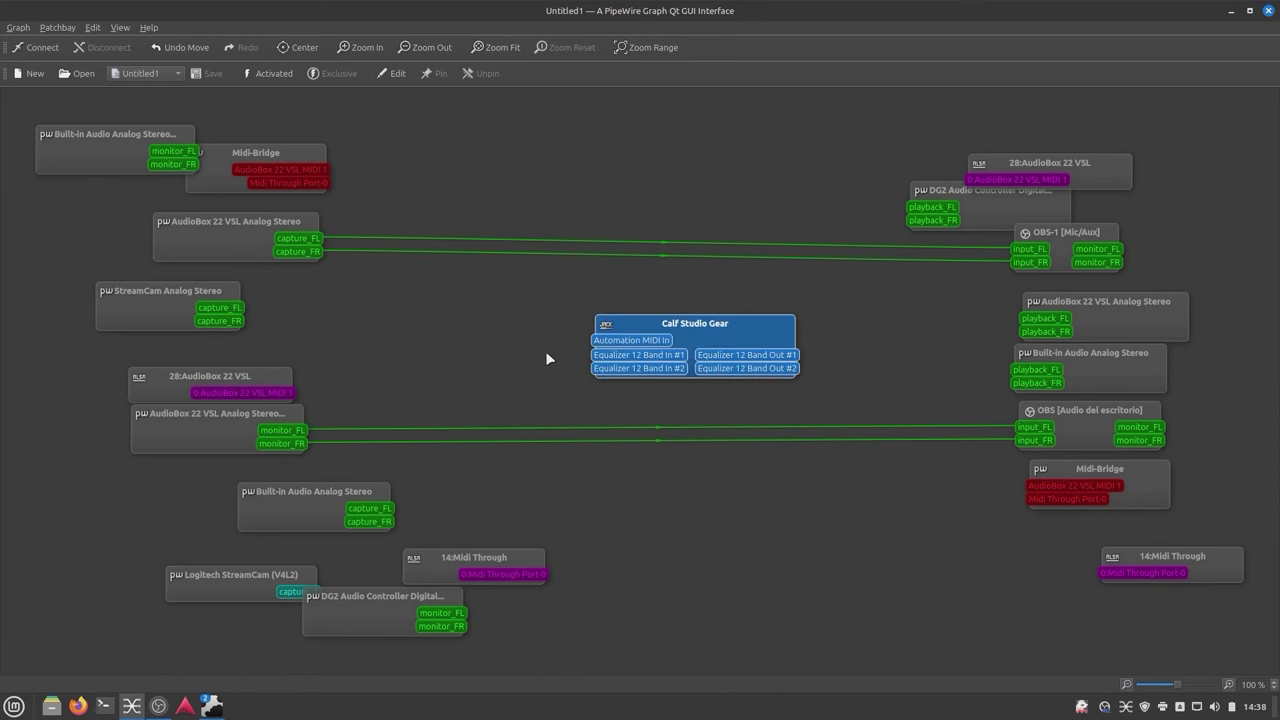
{"action": "left_click", "coordinate": [1268, 11]}
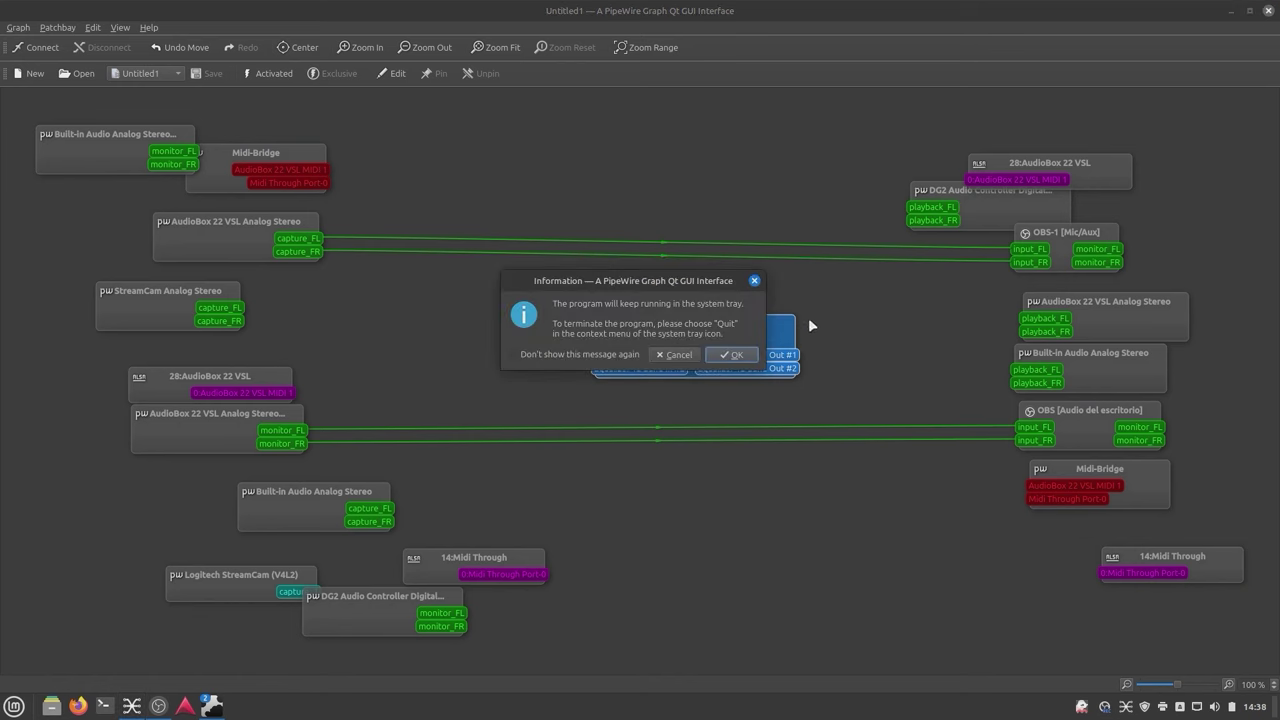
{"action": "left_click", "coordinate": [728, 358]}
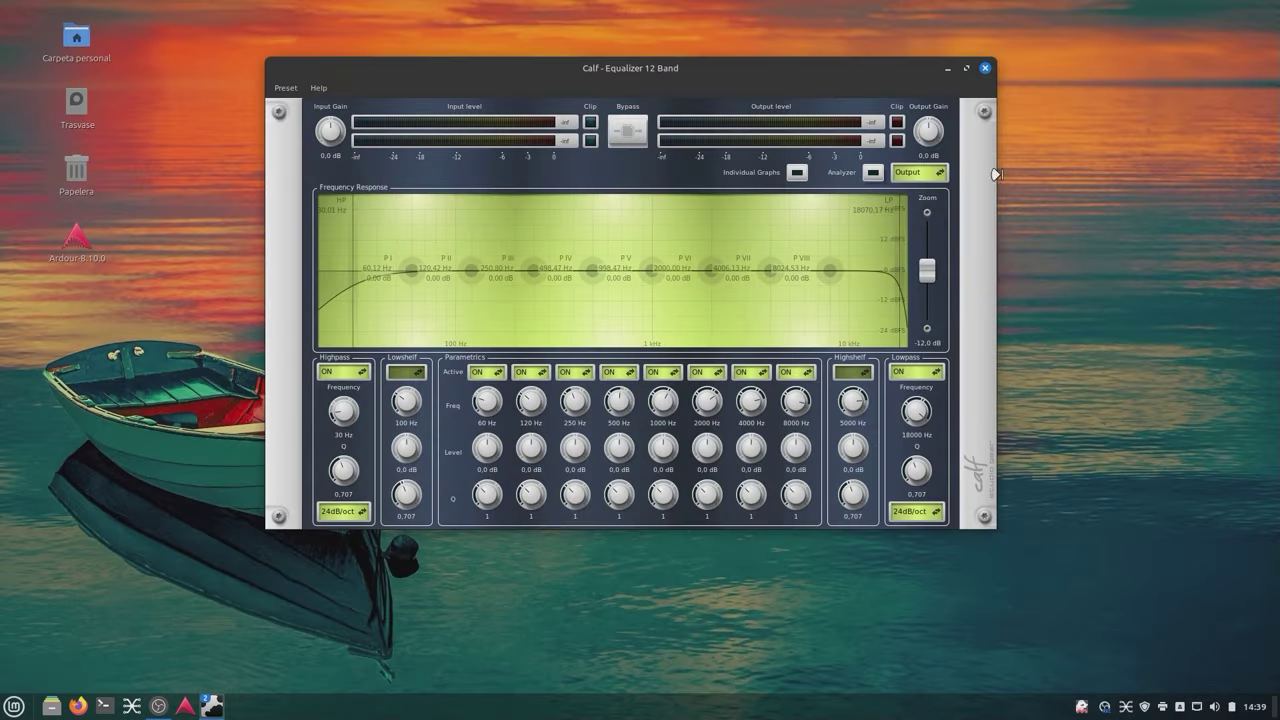
Move the Equalizer 12 Band window lower on the desktop and close the Calf JACK Host behind it
{"action": "left_click_drag", "start_coordinate": [900, 67], "coordinate": [858, 229]}
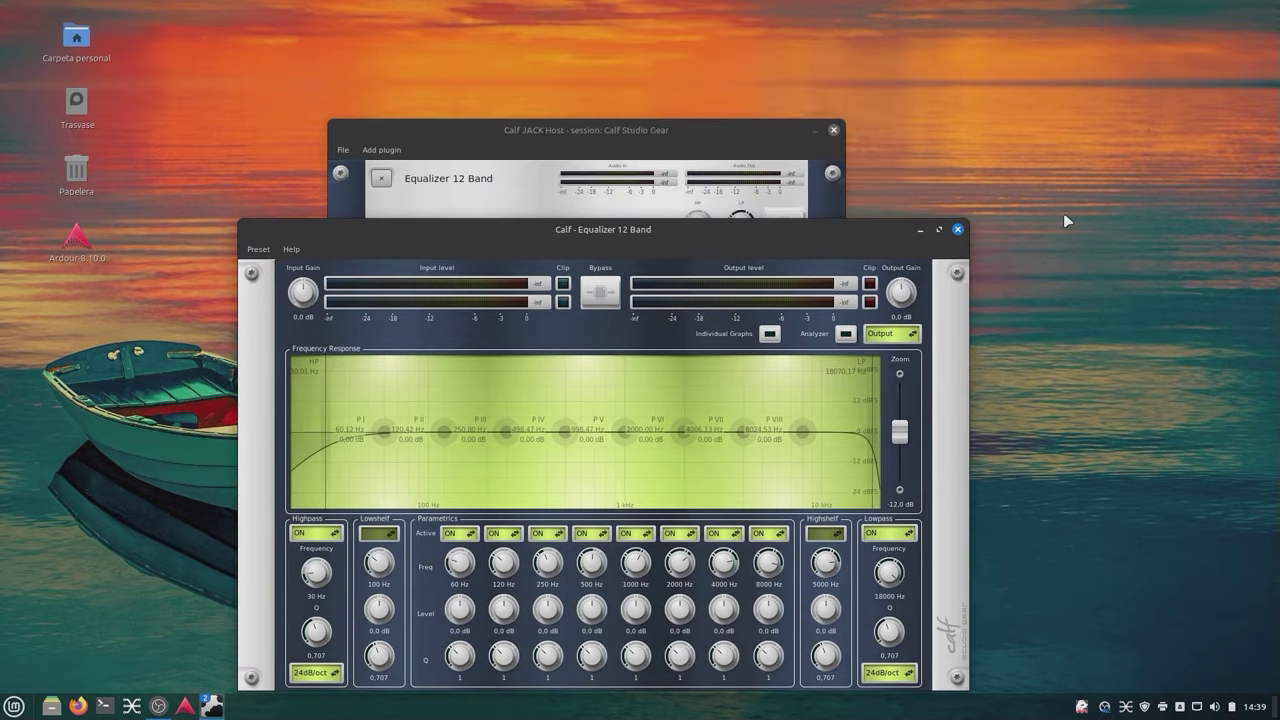
{"action": "left_click", "coordinate": [833, 129]}
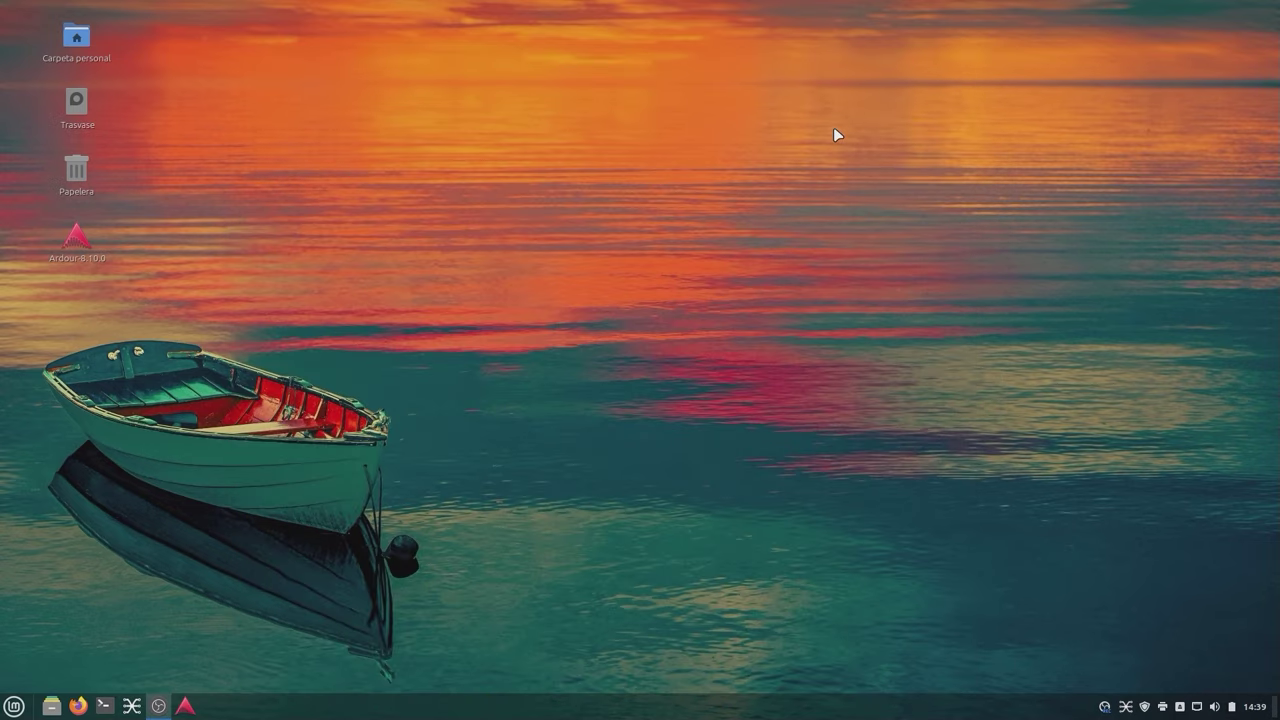
{"action": "mouse_move", "coordinate": [155, 715]}
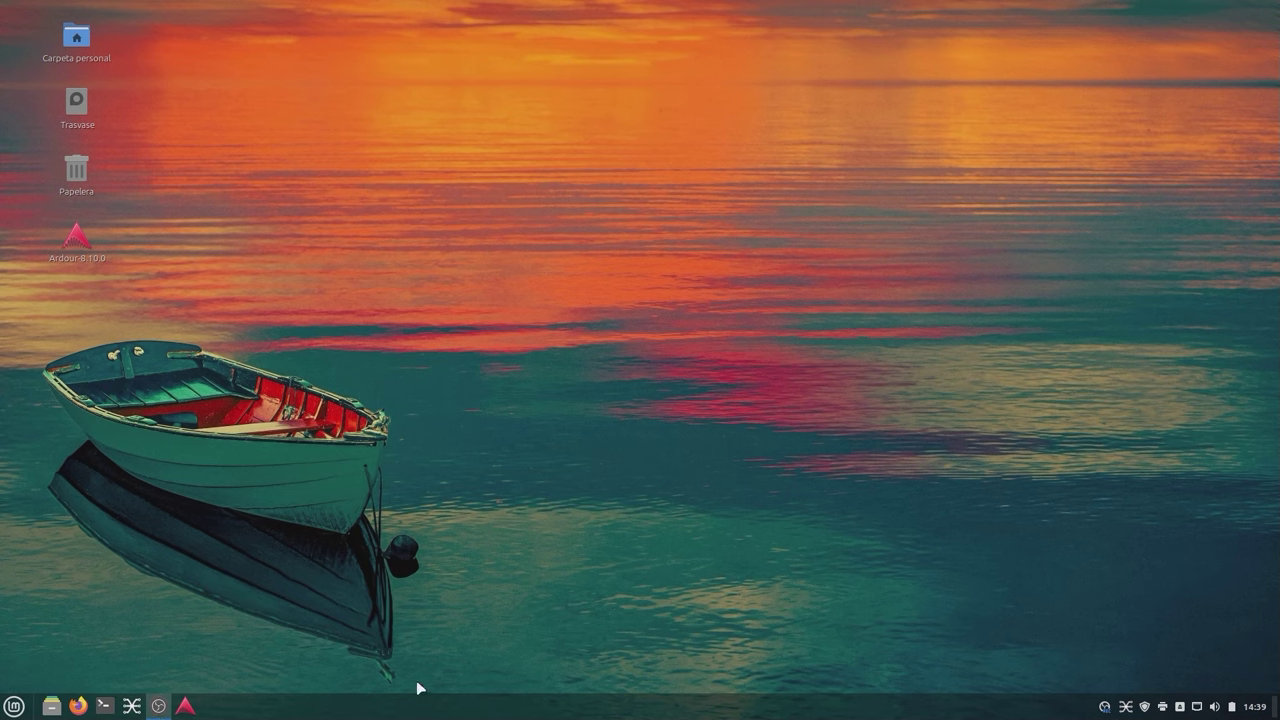
Launch Ardour with the recent session Arranque and close its Preferences window
{"action": "left_click", "coordinate": [185, 706]}
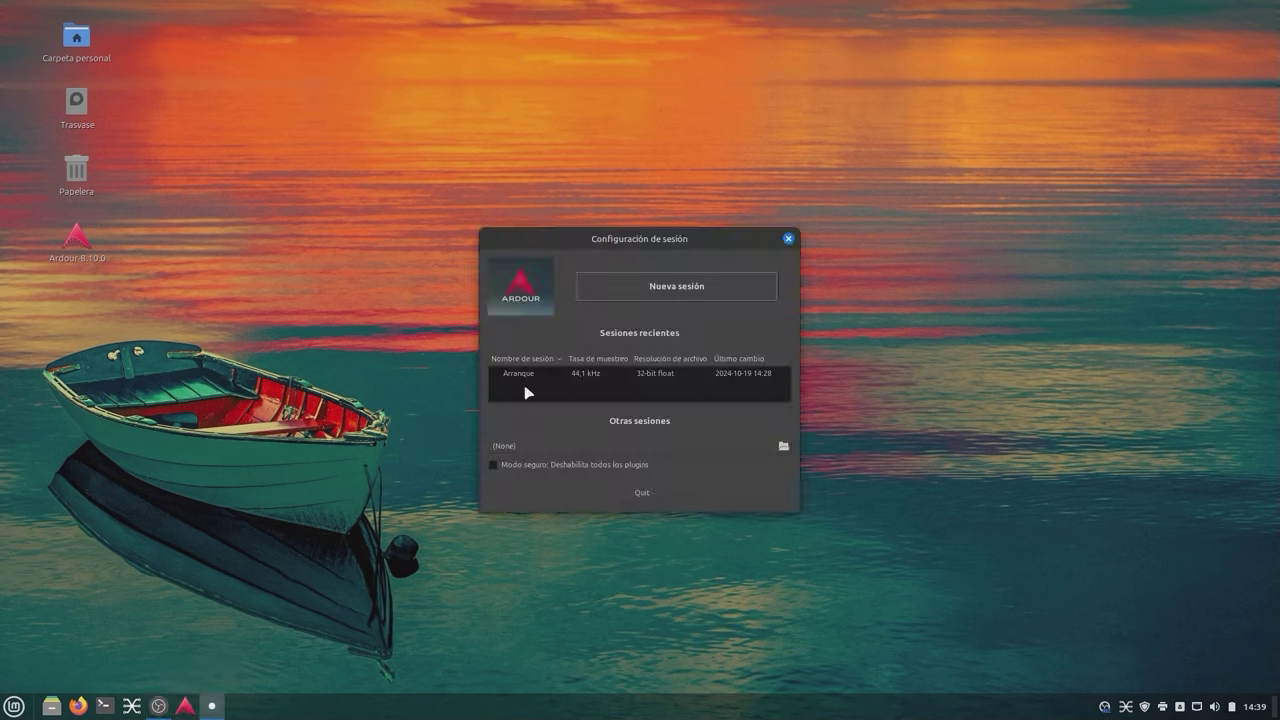
{"action": "left_click", "coordinate": [530, 378]}
{"action": "left_click", "coordinate": [760, 492]}
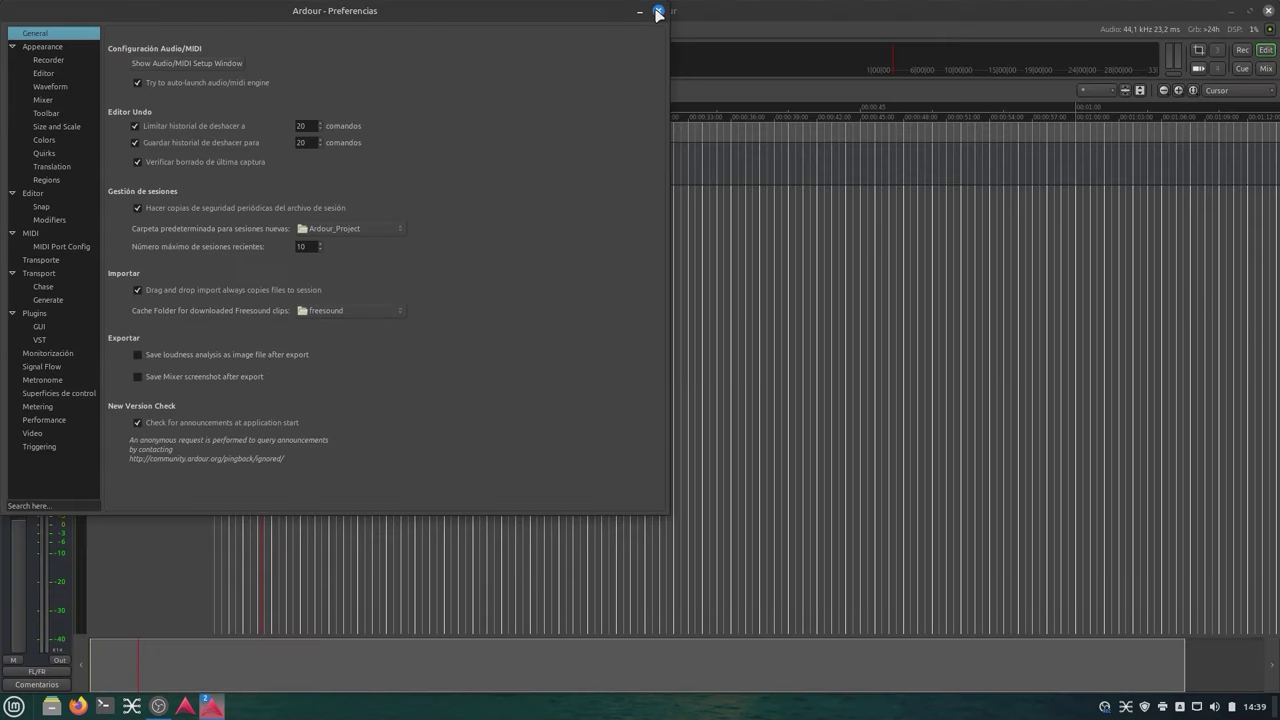
{"action": "left_click", "coordinate": [658, 12]}
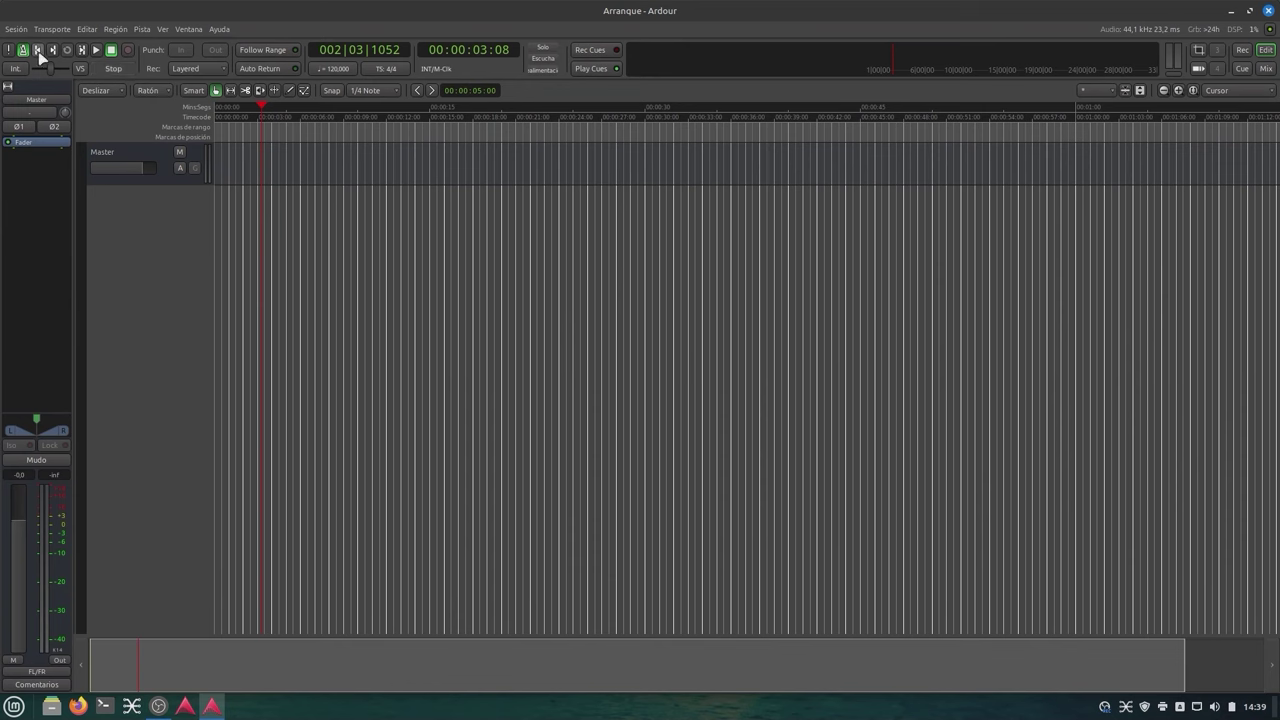
Return the playhead to the session start and add a MIDI track using the Key Rig instrument
{"action": "left_click", "coordinate": [38, 51]}
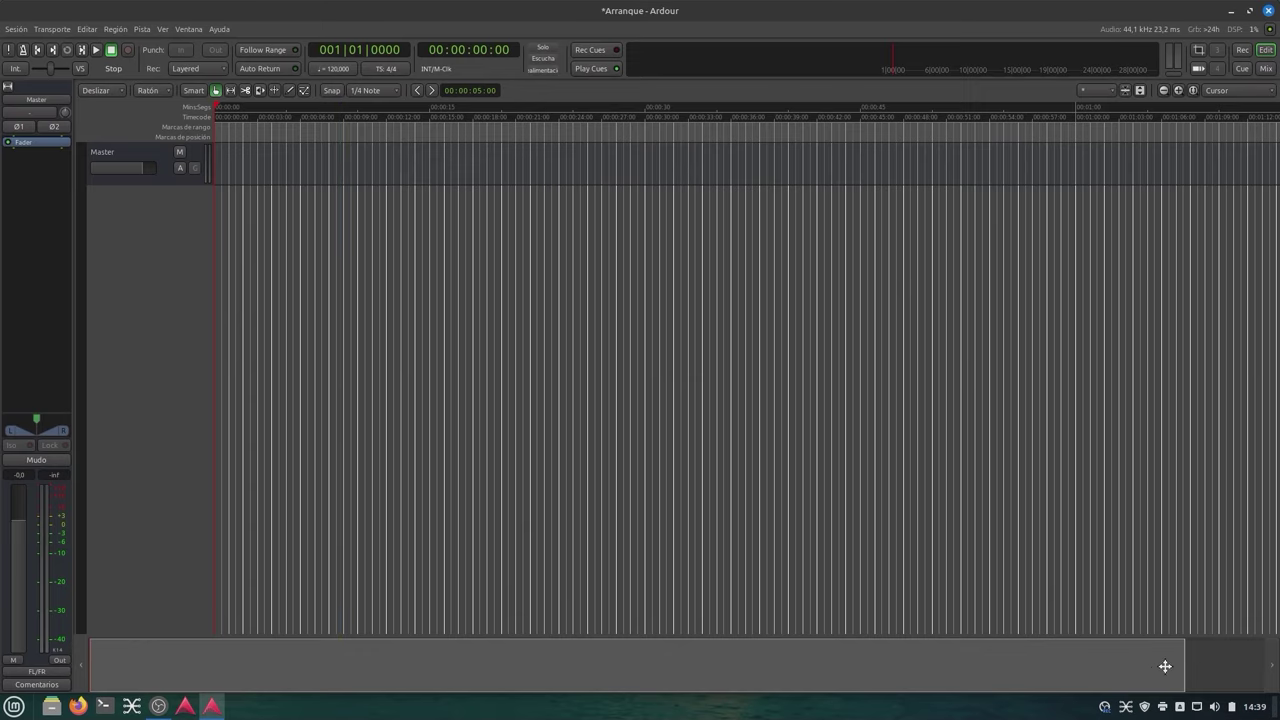
{"action": "left_click_drag", "start_coordinate": [1174, 669], "coordinate": [366, 641]}
{"action": "double_click", "coordinate": [137, 226]}
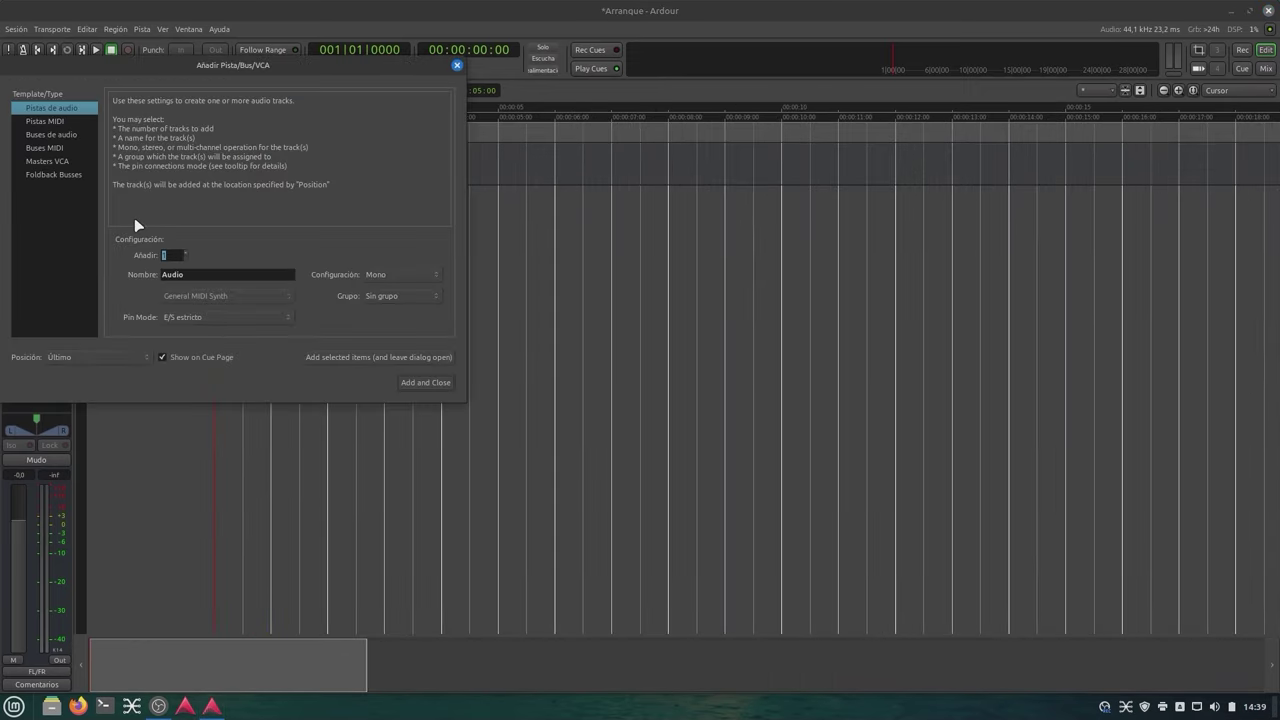
{"action": "key", "text": "Down"}
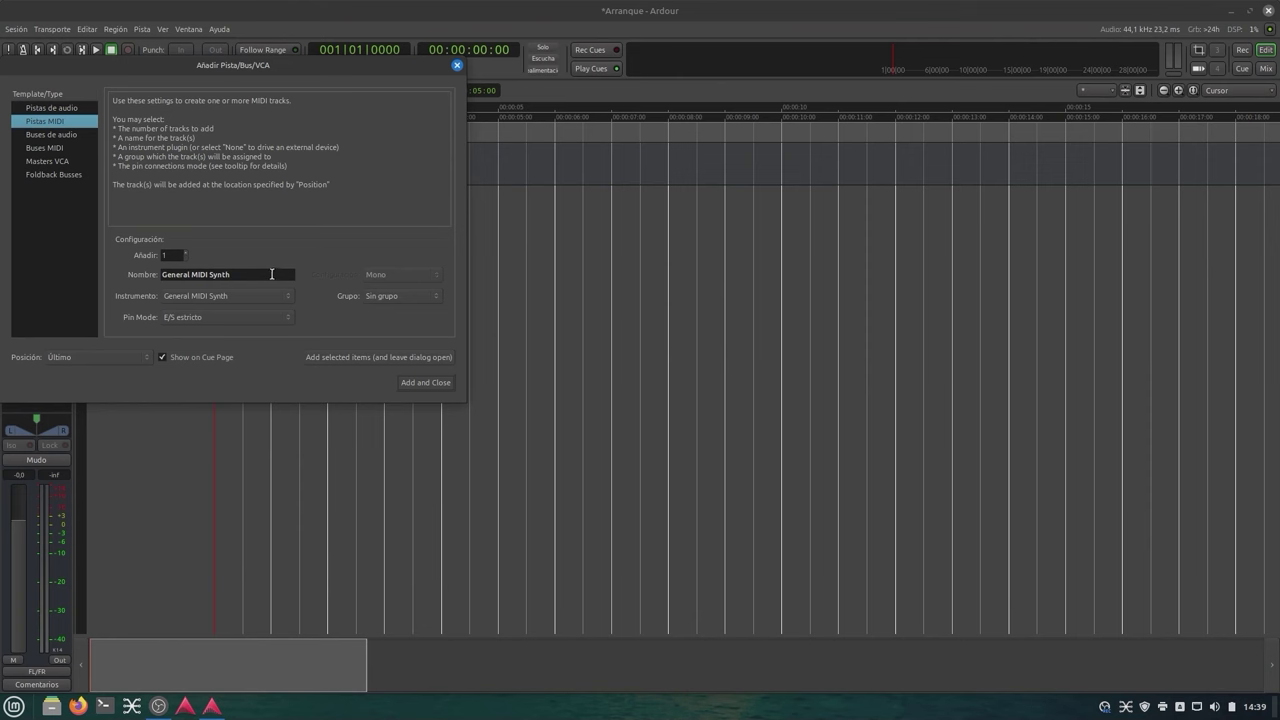
{"action": "left_click", "coordinate": [221, 296]}
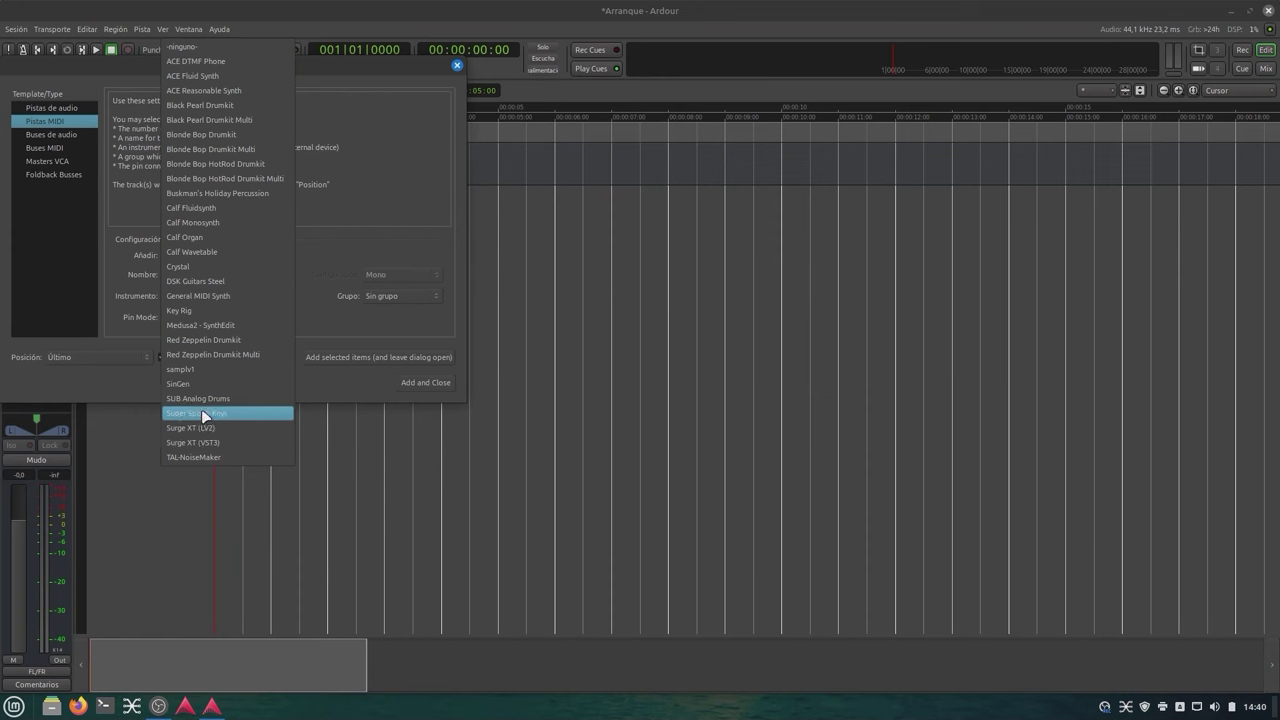
{"action": "left_click", "coordinate": [197, 312]}
{"action": "left_click", "coordinate": [428, 384]}
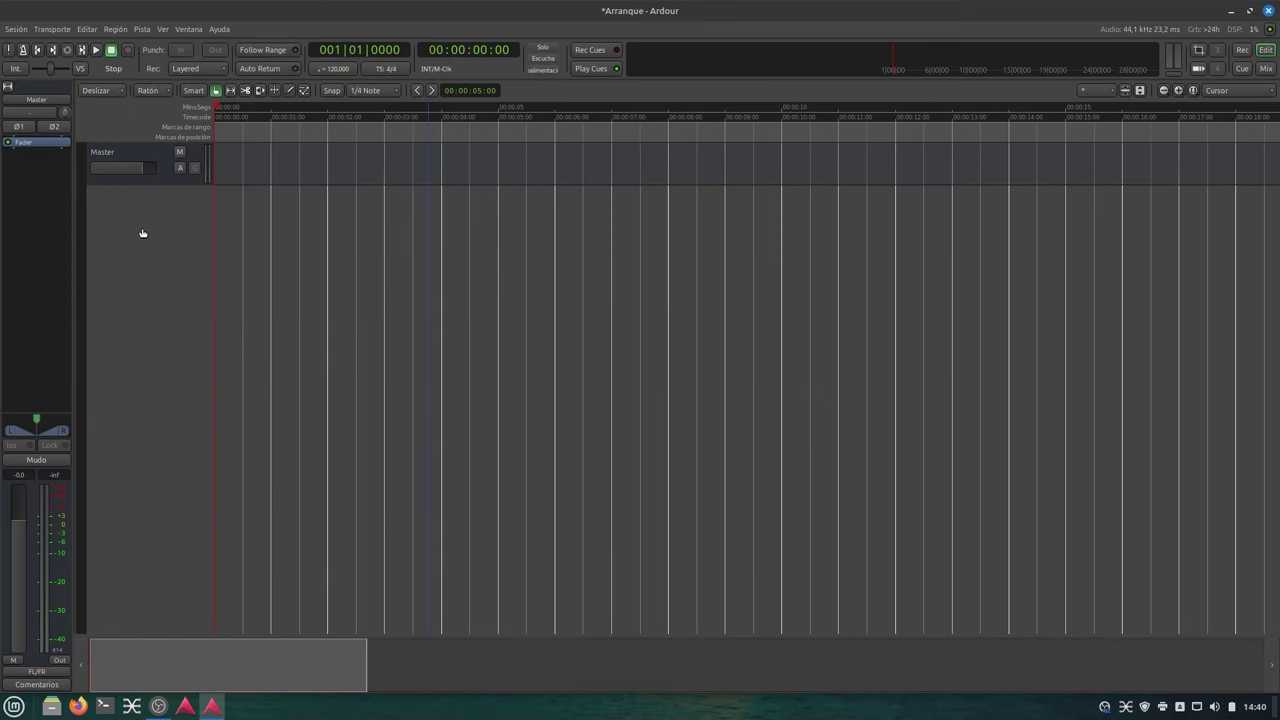
Move the Key Rig plugin window to the middle of the editor and audition notes on the track's piano keys
{"action": "double_click", "coordinate": [34, 135]}
{"action": "left_click_drag", "start_coordinate": [314, 15], "coordinate": [672, 131]}
{"action": "left_click", "coordinate": [237, 308]}
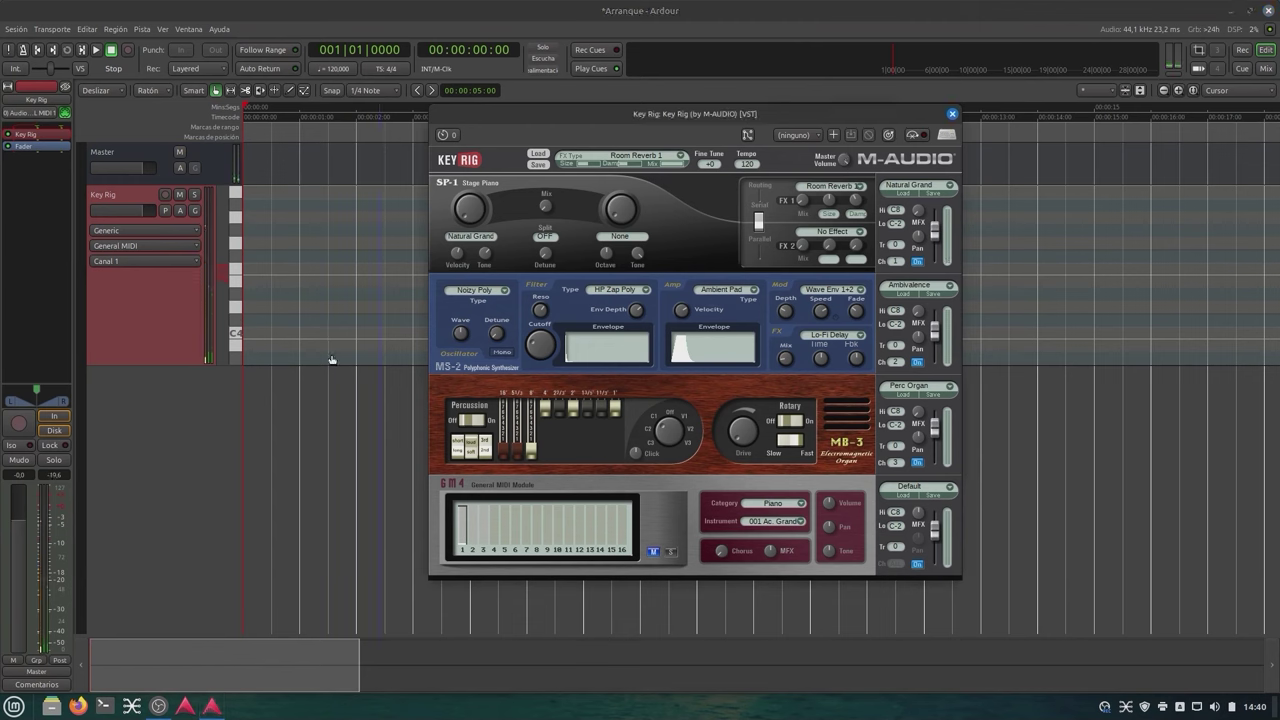
{"action": "left_click", "coordinate": [236, 303]}
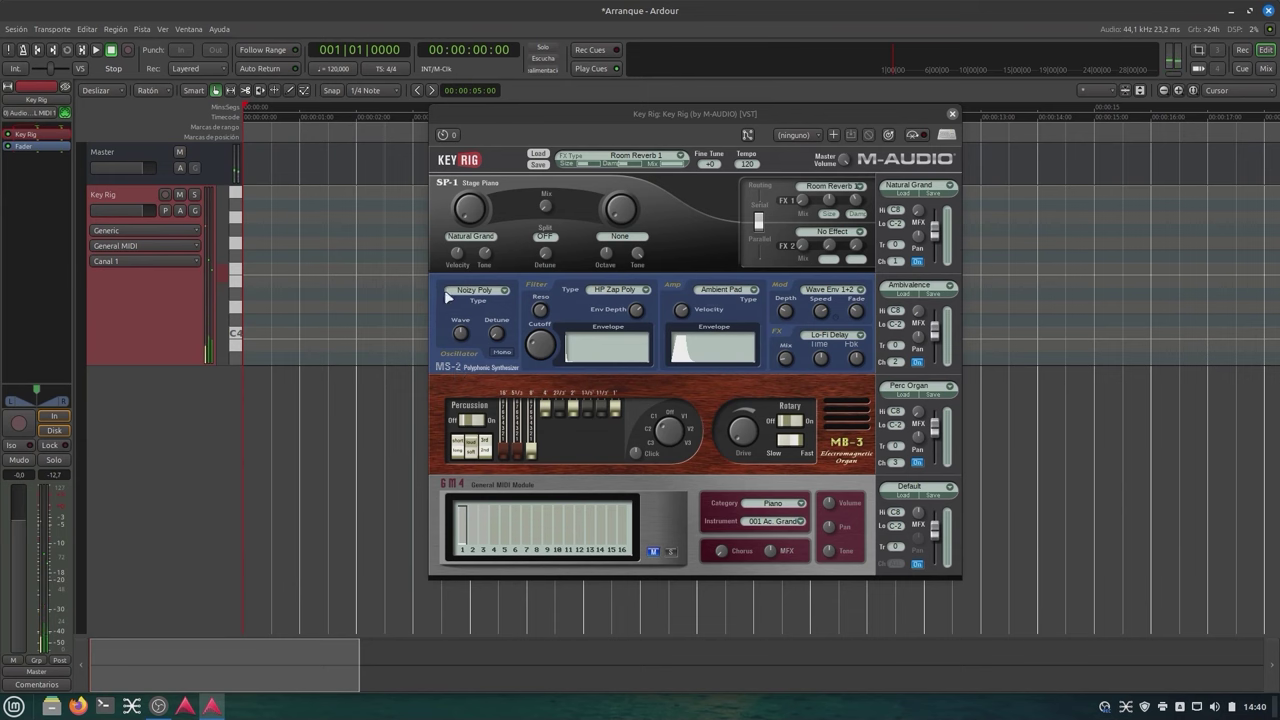
Mark Calf Equalizer 12 Band, 5 Band and 8 Band as favourites in the plugin manager and close it
{"action": "left_click", "coordinate": [188, 29]}
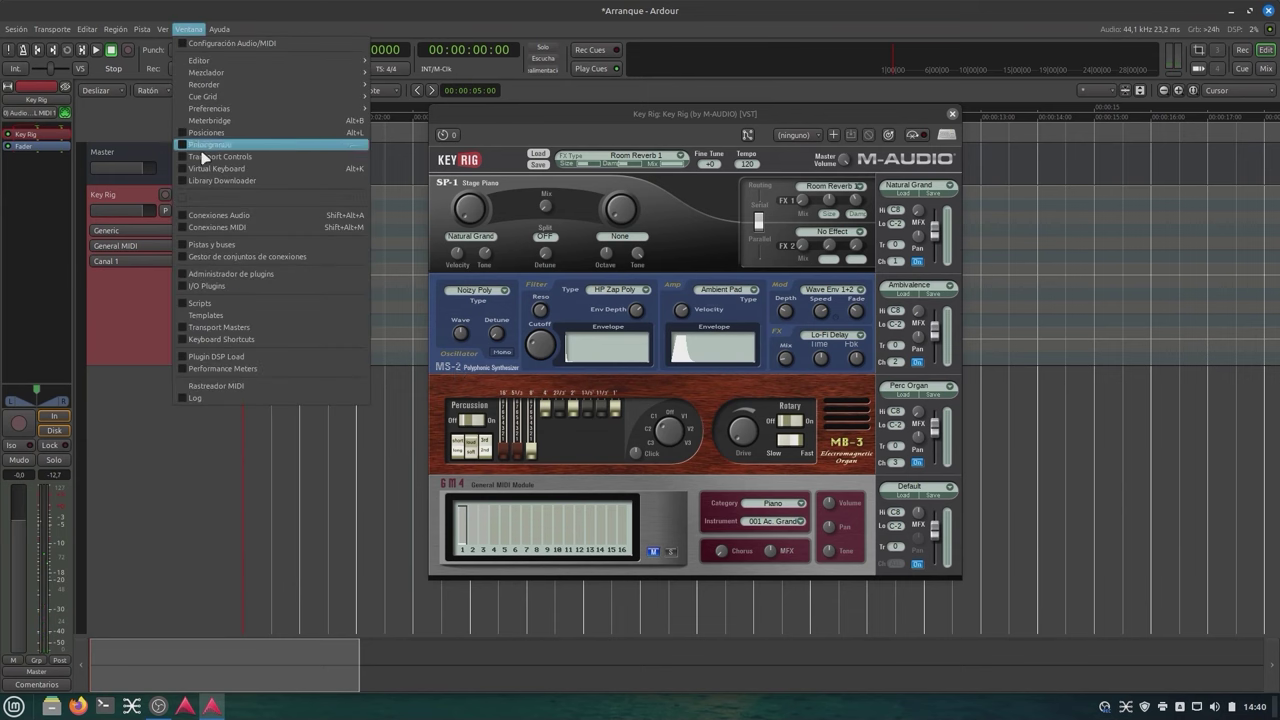
{"action": "left_click", "coordinate": [184, 274]}
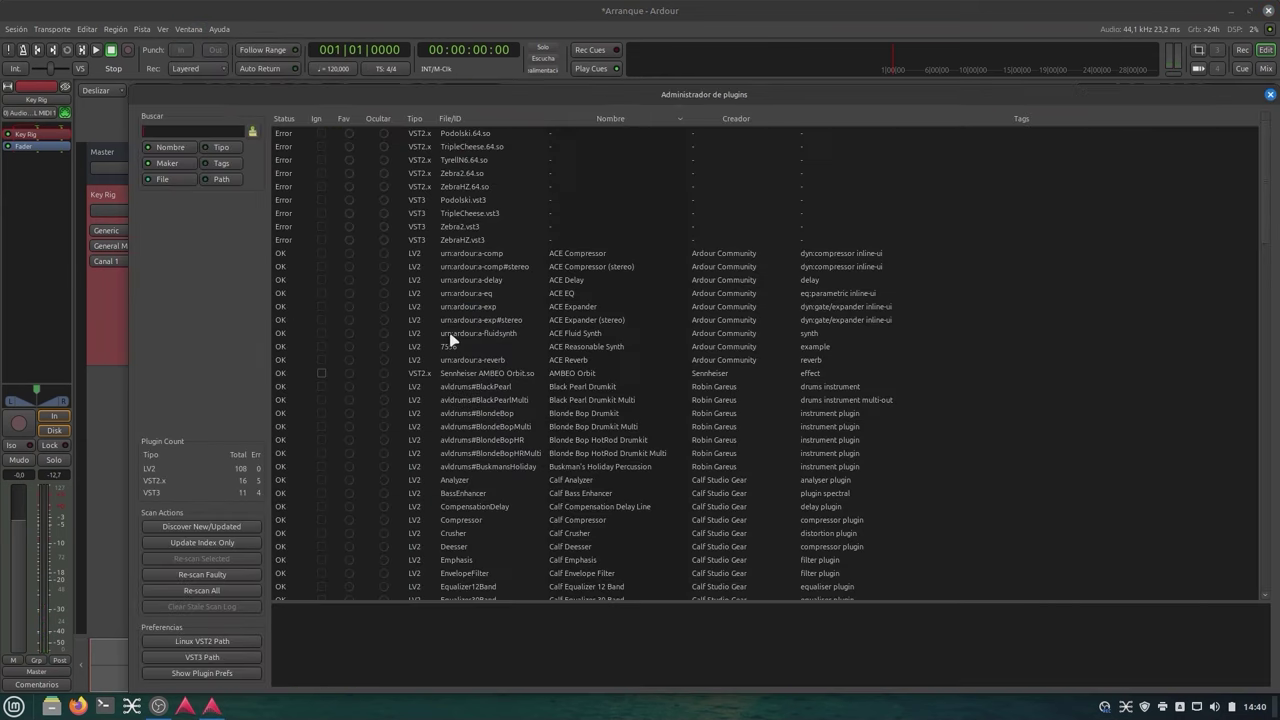
{"action": "scroll", "coordinate": [449, 340], "scroll_direction": "down", "scroll_amount": 3}
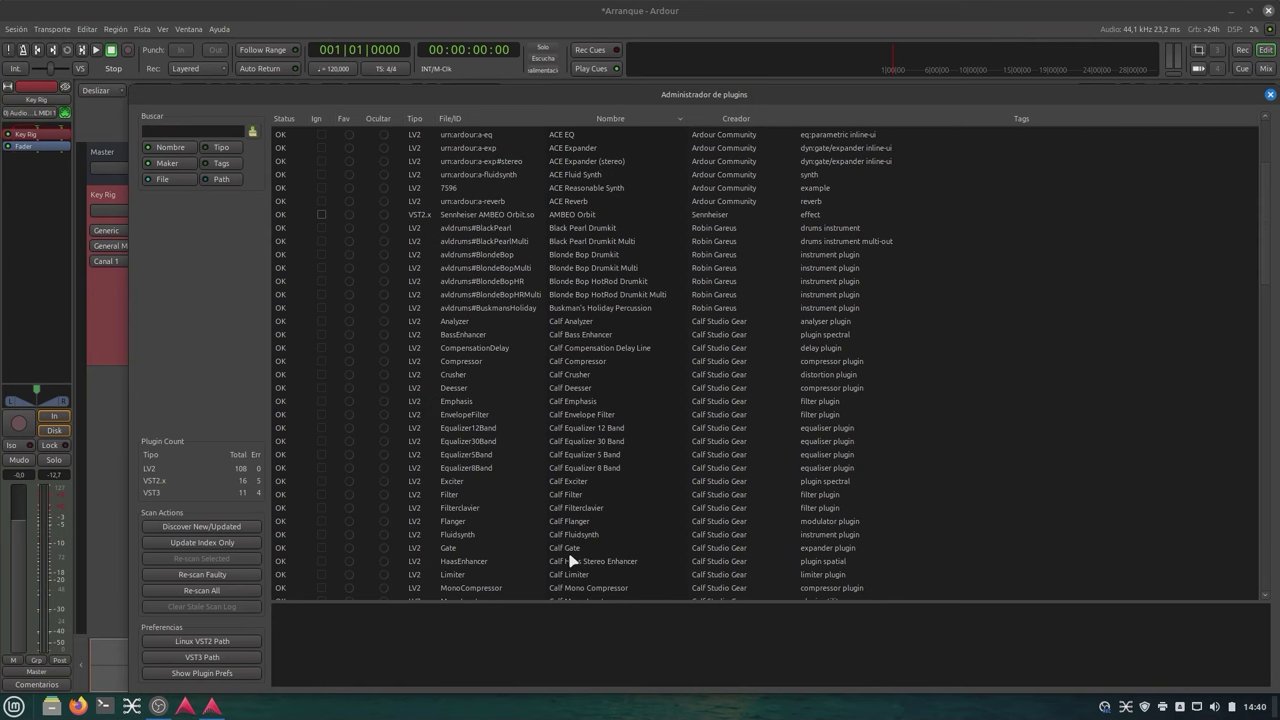
{"action": "scroll", "coordinate": [573, 560], "scroll_direction": "down", "scroll_amount": 2}
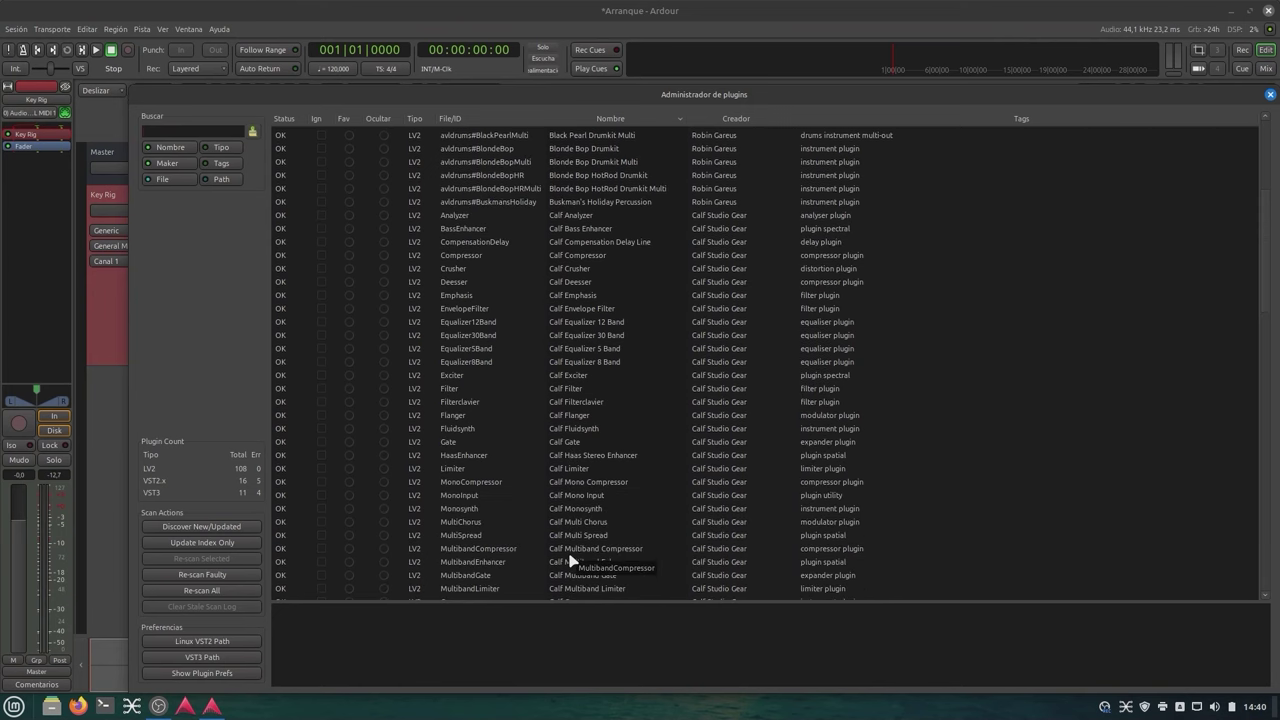
{"action": "left_click", "coordinate": [350, 323]}
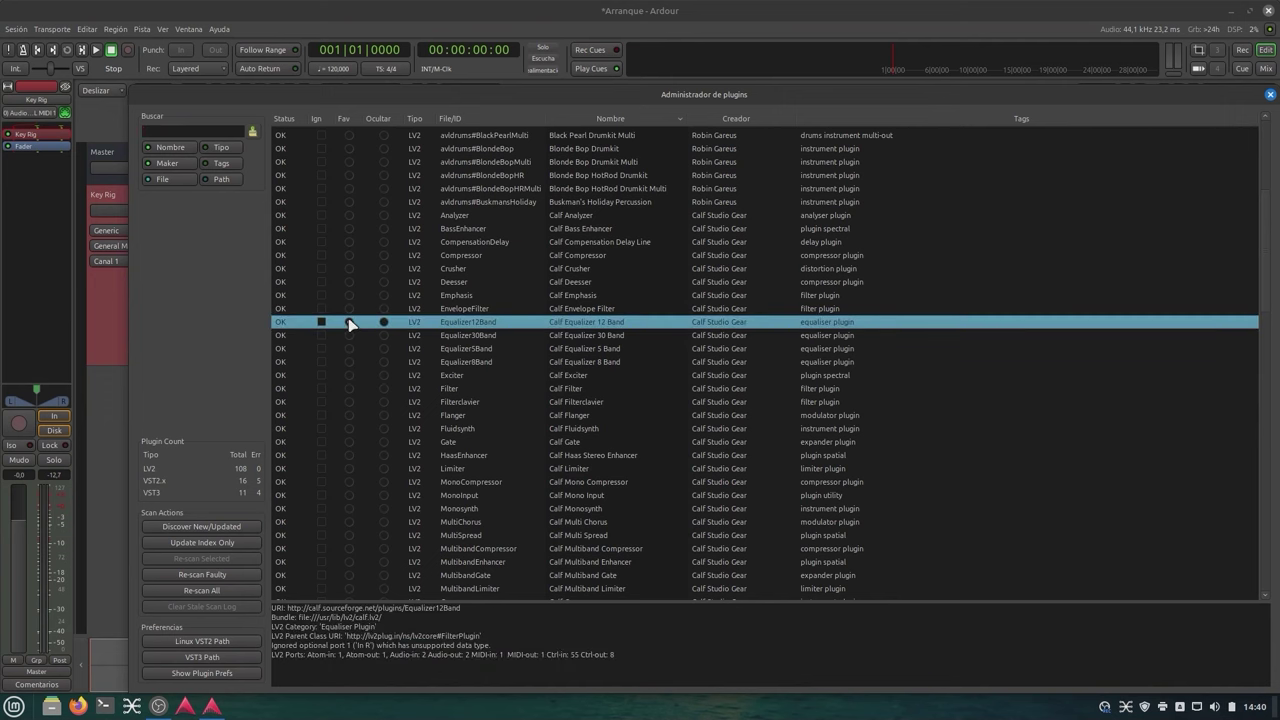
{"action": "left_click", "coordinate": [350, 349]}
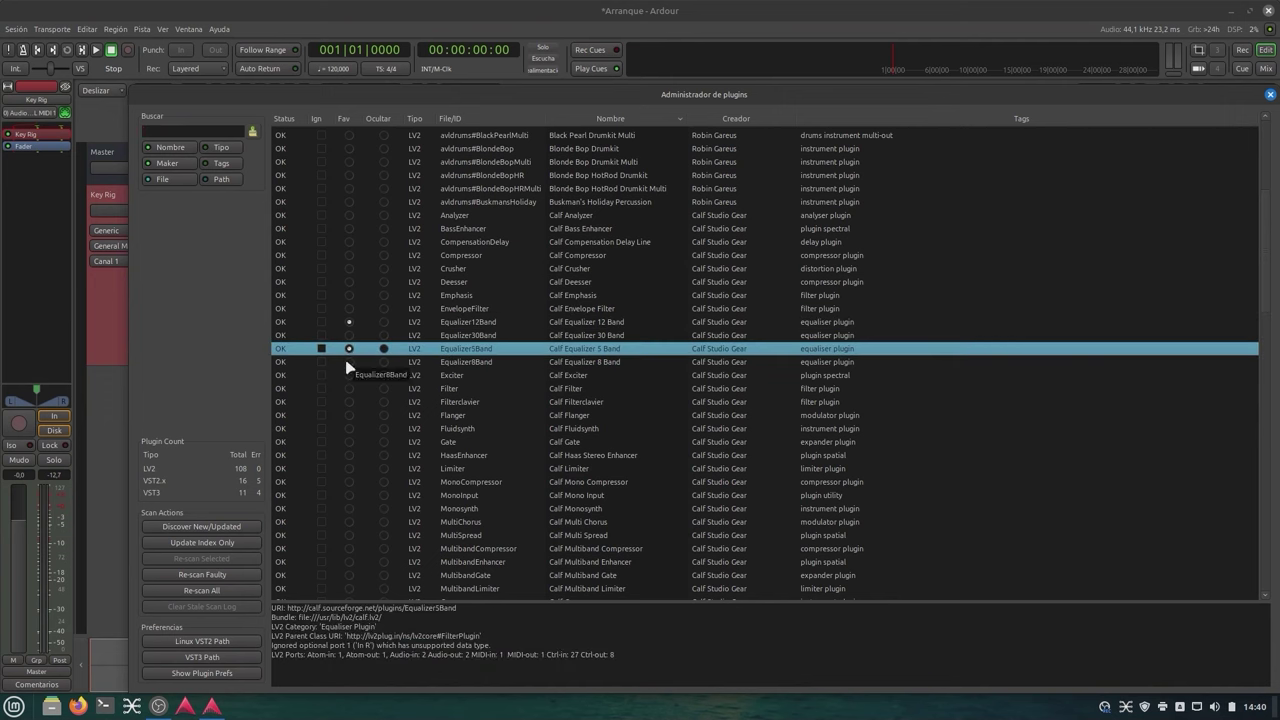
{"action": "left_click", "coordinate": [350, 364]}
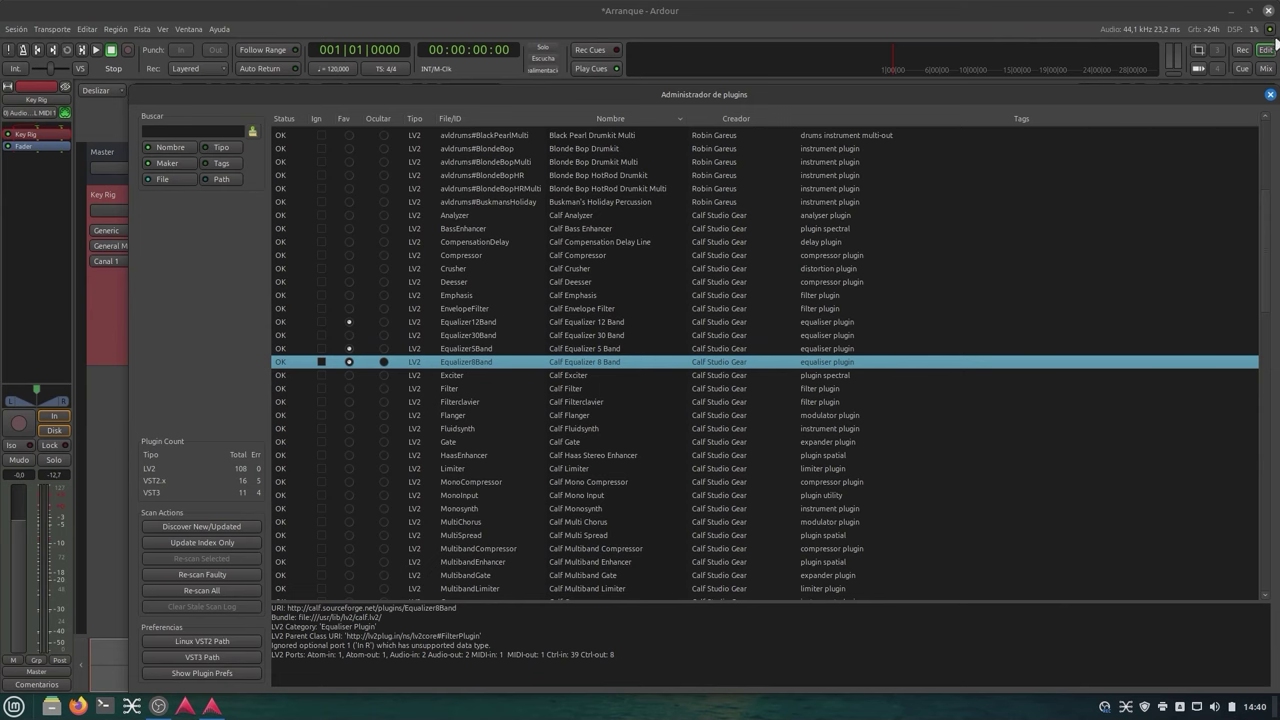
{"action": "left_click", "coordinate": [1270, 95]}
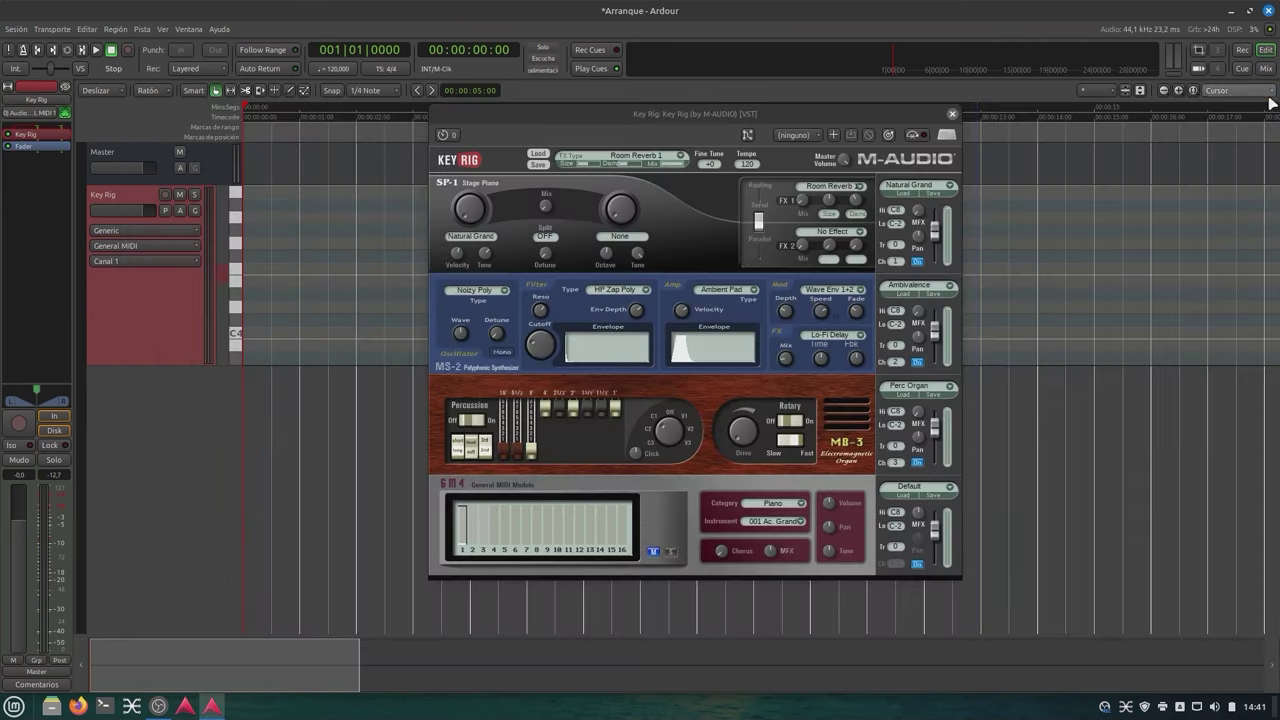
Look through the favourite plugins offered for insertion on the Key Rig track
{"action": "right_click", "coordinate": [35, 147]}
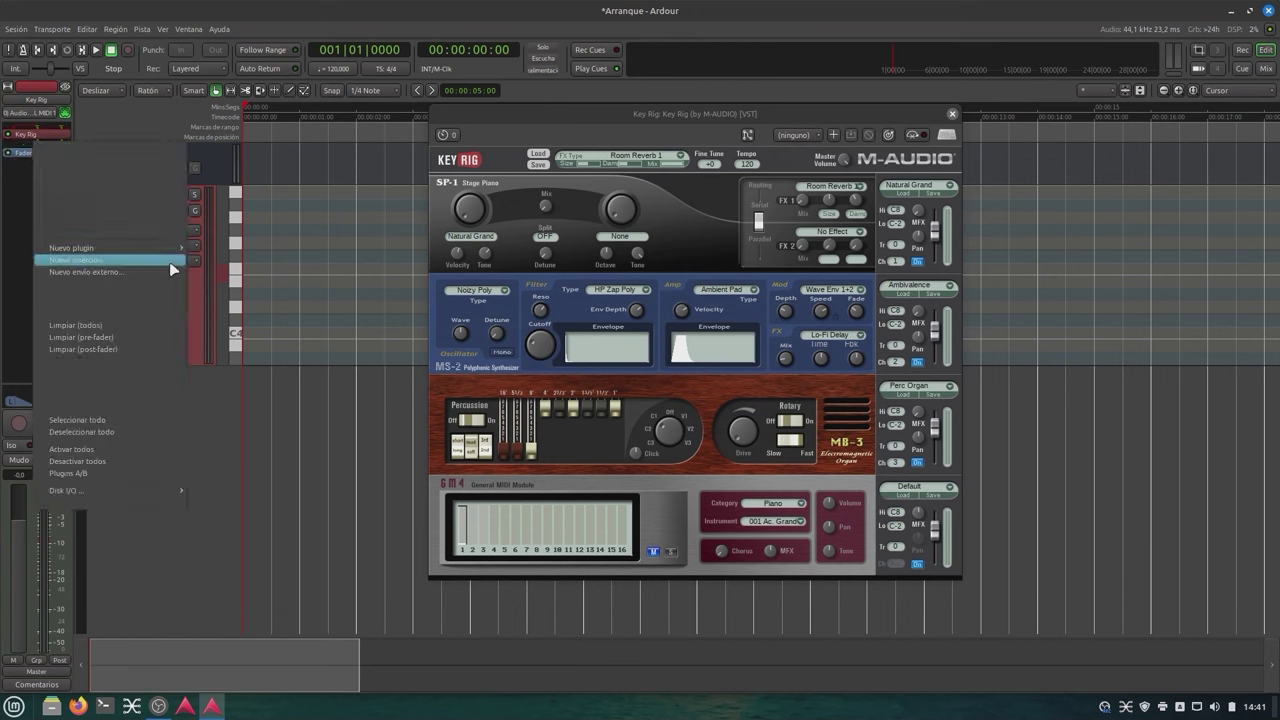
{"action": "mouse_move", "coordinate": [90, 250]}
{"action": "mouse_move", "coordinate": [215, 250]}
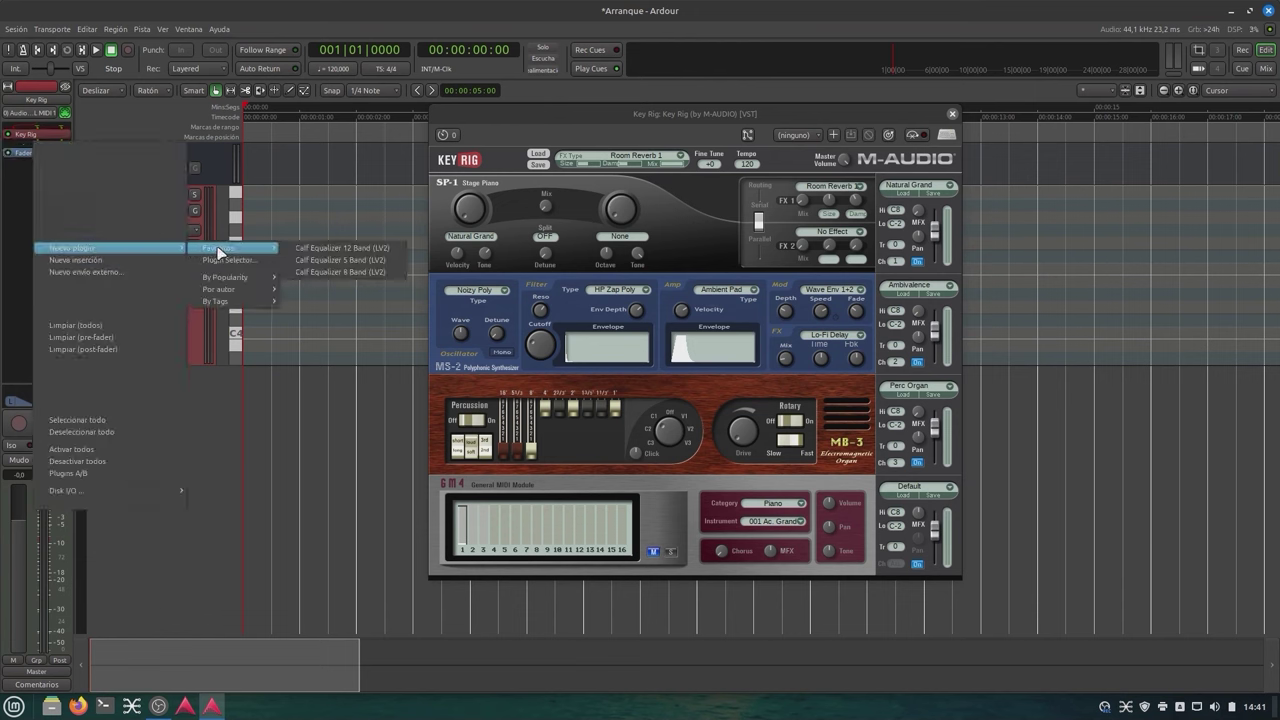
{"action": "left_click", "coordinate": [326, 261]}
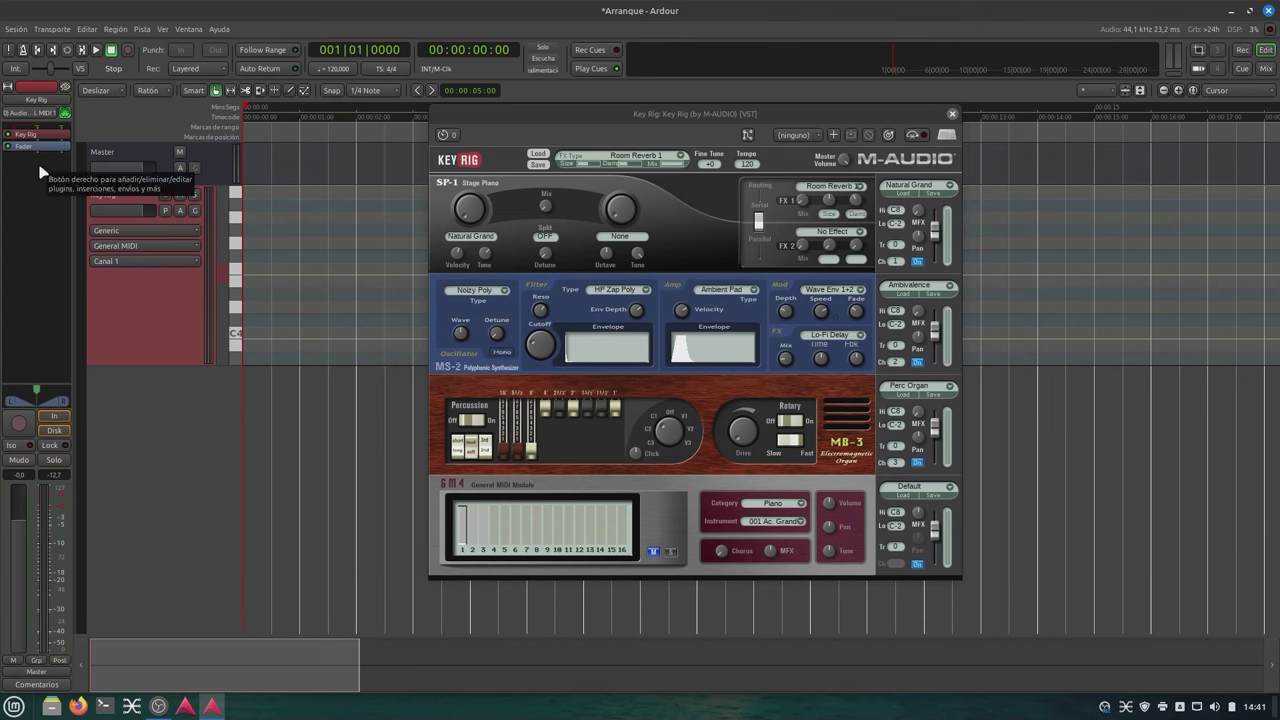
Close the Key Rig plugin window and quit Ardour without saving the Arranque session
{"action": "left_click", "coordinate": [952, 114]}
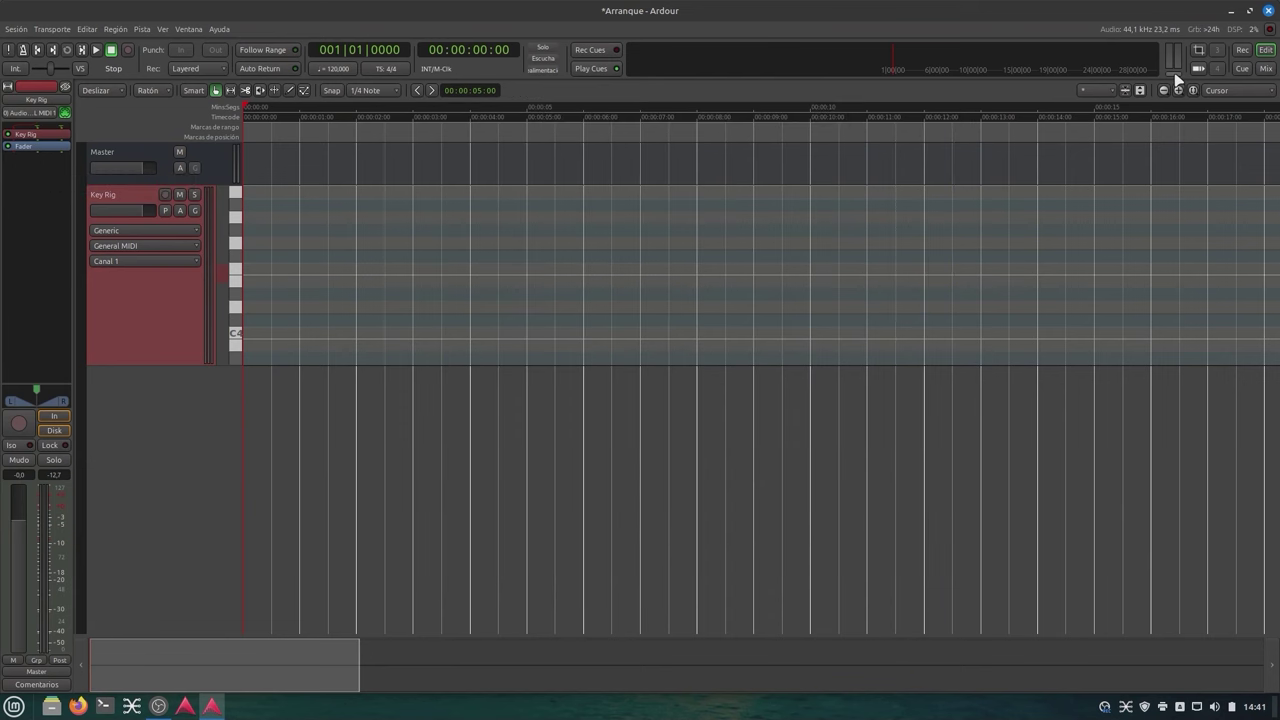
{"action": "left_click", "coordinate": [1270, 10]}
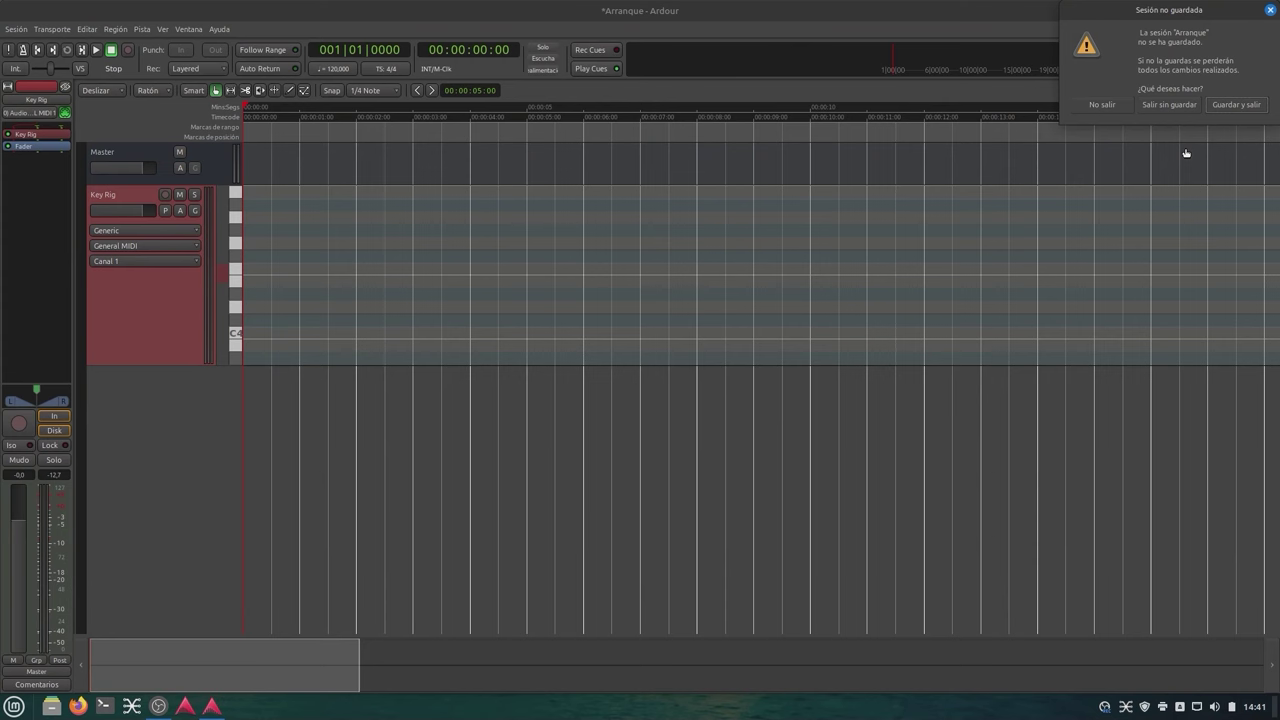
{"action": "left_click", "coordinate": [1169, 105]}
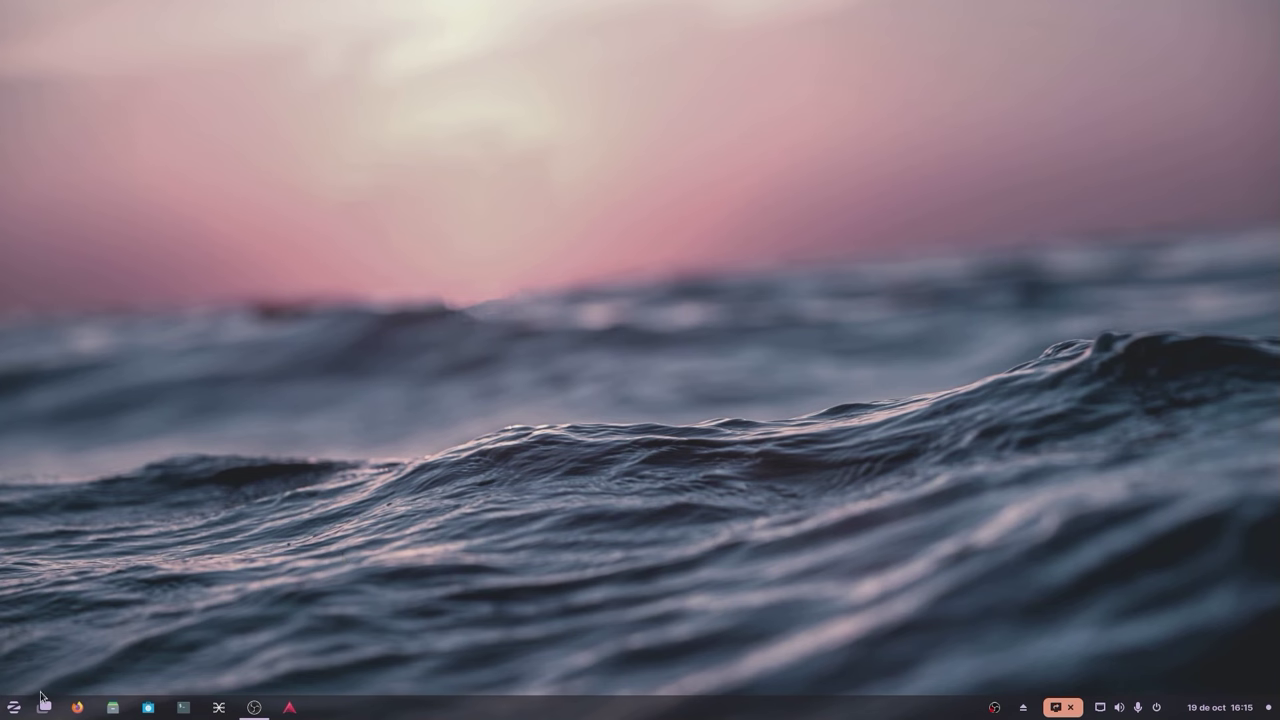
Open the PipeWire graph in qpwgraph and move the two gnome-shell screen-cast nodes and the obs-1 node away from the audio connections
{"action": "left_click", "coordinate": [219, 708]}
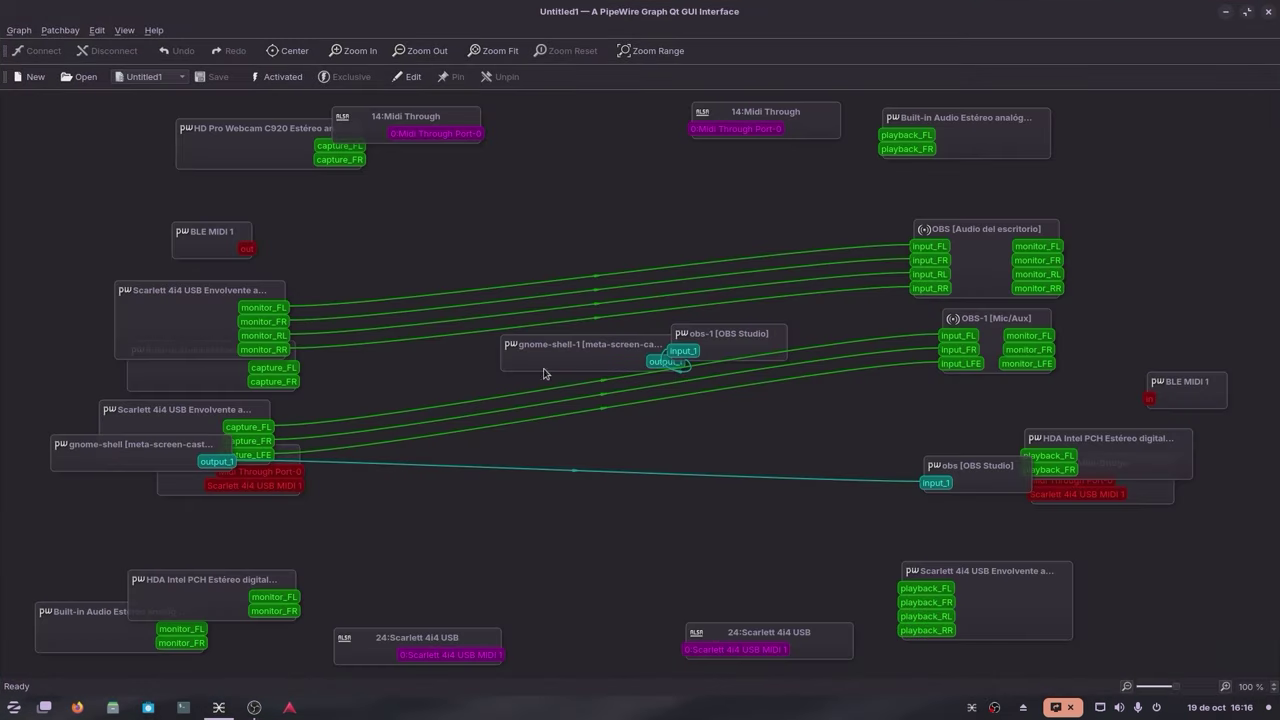
{"action": "left_click_drag", "start_coordinate": [545, 372], "coordinate": [182, 546]}
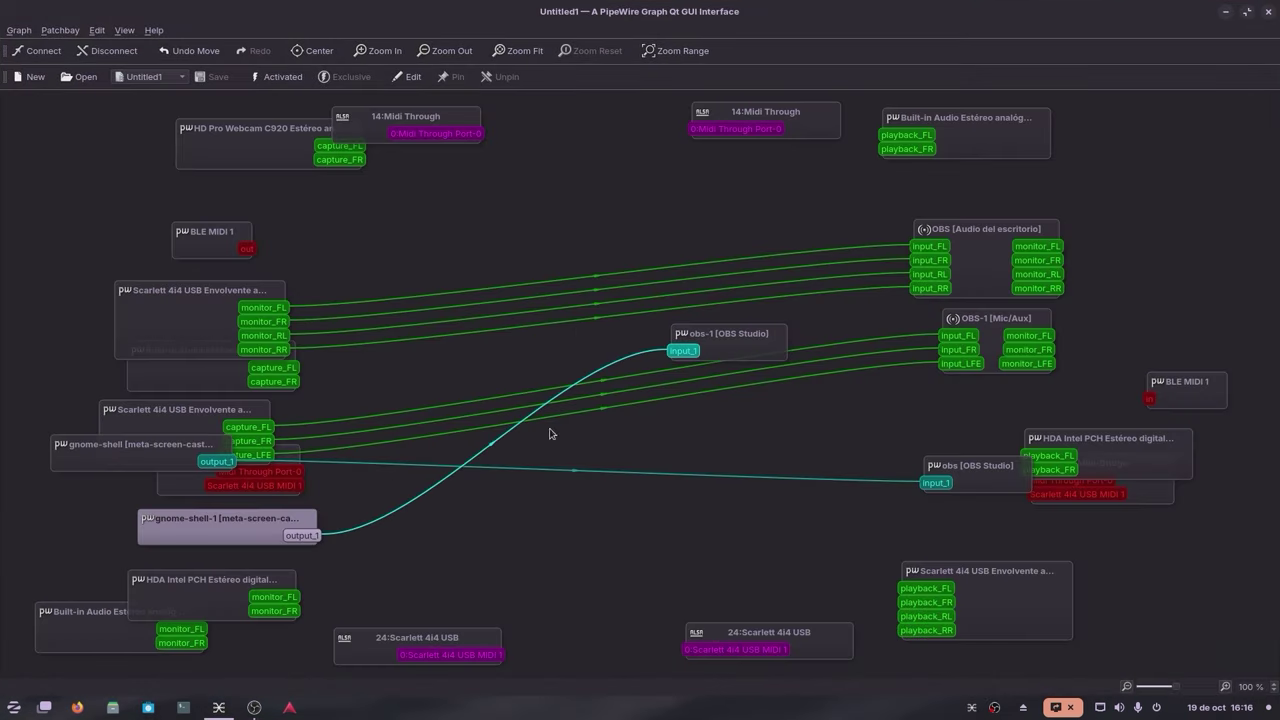
{"action": "left_click_drag", "start_coordinate": [751, 354], "coordinate": [1113, 613]}
{"action": "left_click_drag", "start_coordinate": [106, 451], "coordinate": [100, 481]}
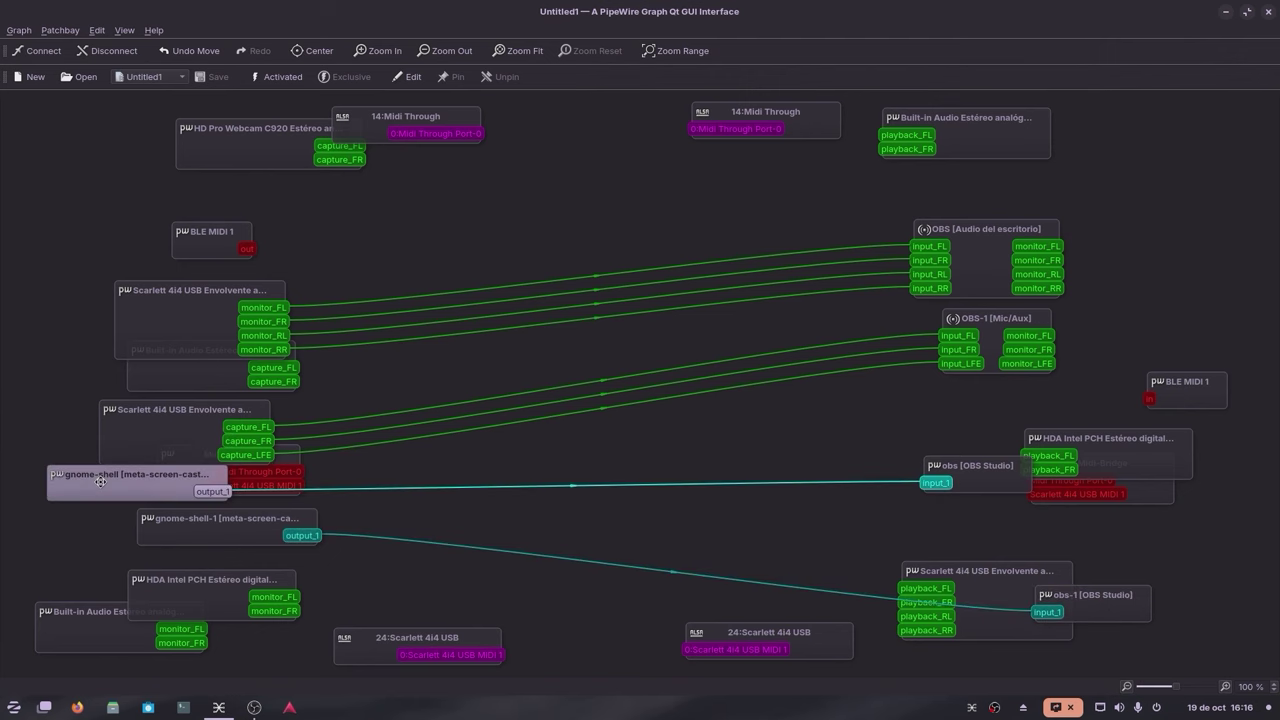
Line up the Scarlett 4i4 monitor and capture nodes with their OBS nodes, and move the Built-in Audio capture node clear below them
{"action": "left_click_drag", "start_coordinate": [147, 354], "coordinate": [147, 272]}
{"action": "left_click_drag", "start_coordinate": [143, 447], "coordinate": [138, 320]}
{"action": "left_click_drag", "start_coordinate": [981, 251], "coordinate": [1024, 234]}
{"action": "left_click_drag", "start_coordinate": [981, 322], "coordinate": [1033, 303]}
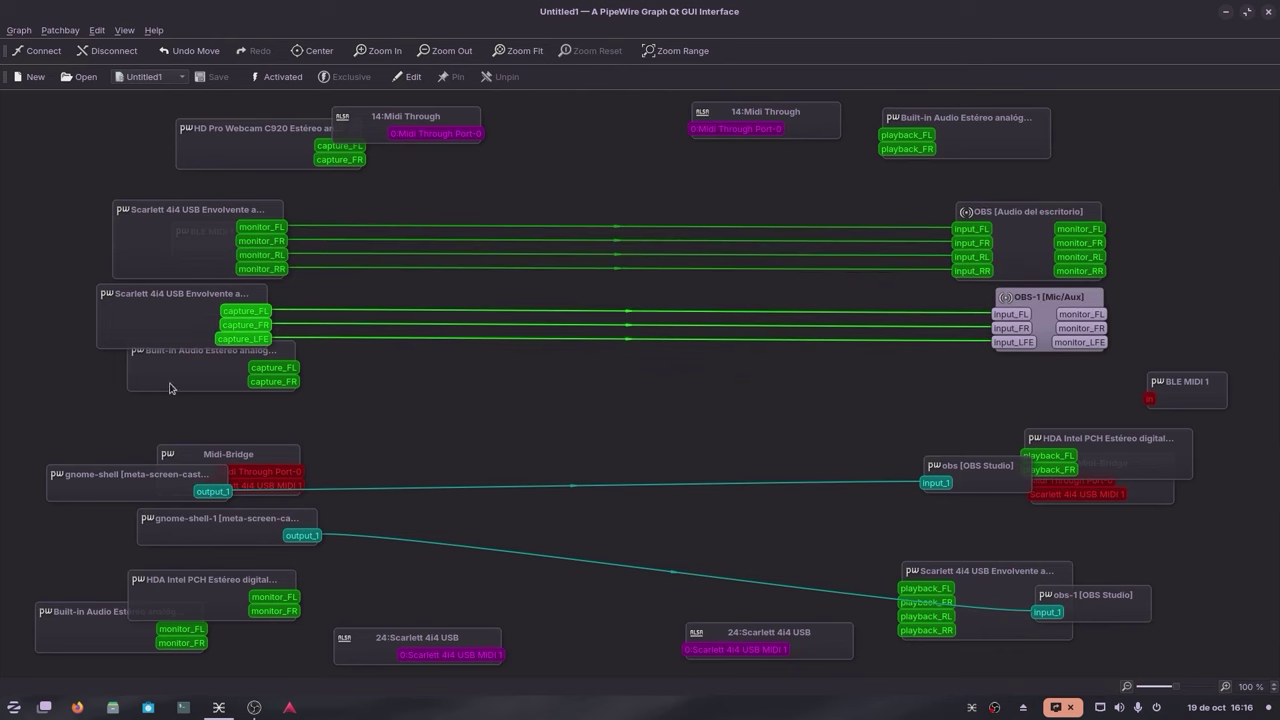
{"action": "left_click_drag", "start_coordinate": [171, 379], "coordinate": [160, 400]}
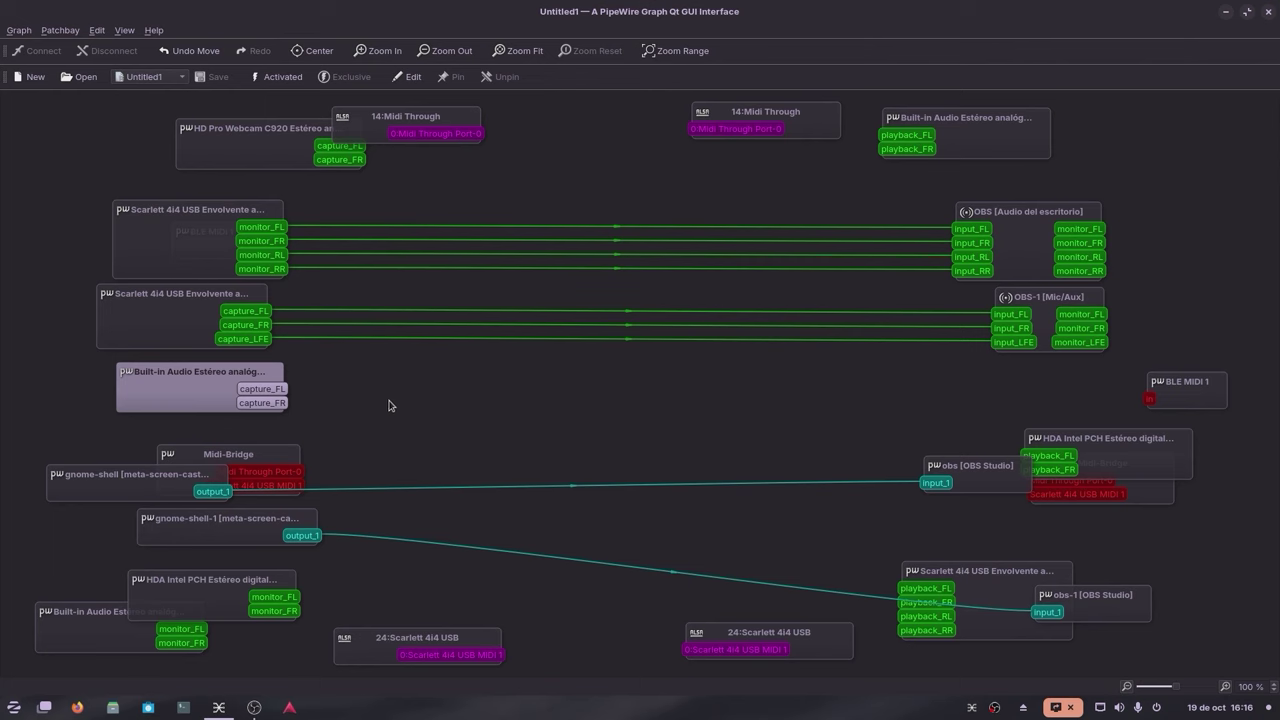
Close the qpwgraph window, launch Calf Plugin Pack for JACK and move its host window toward the middle of the desktop
{"action": "left_click", "coordinate": [1267, 12]}
{"action": "left_click", "coordinate": [735, 386]}
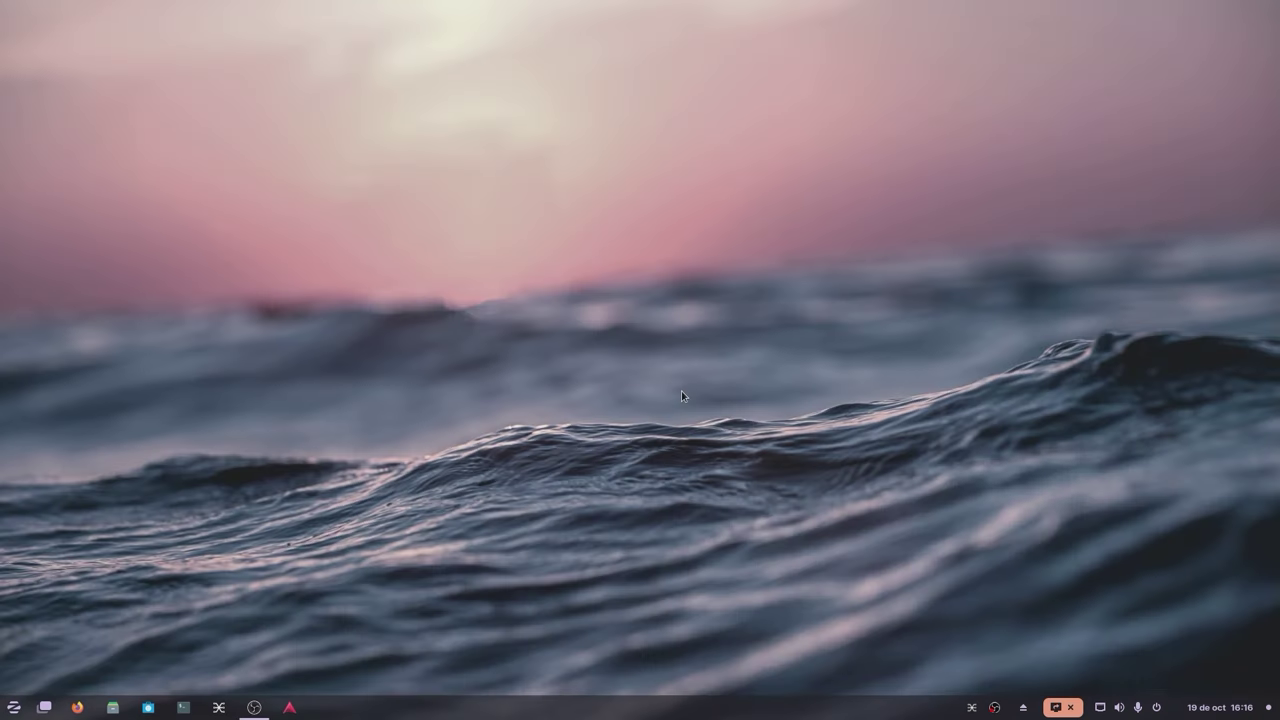
{"action": "key", "text": "super"}
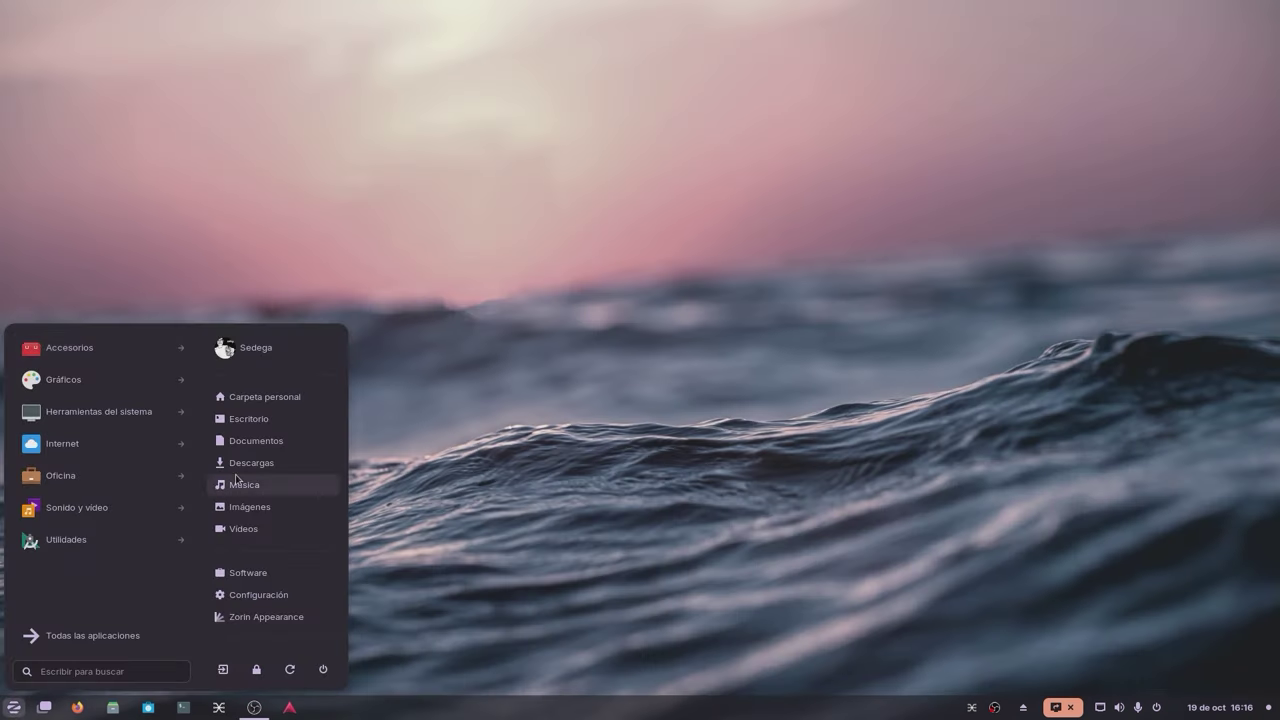
{"action": "left_click", "coordinate": [99, 517]}
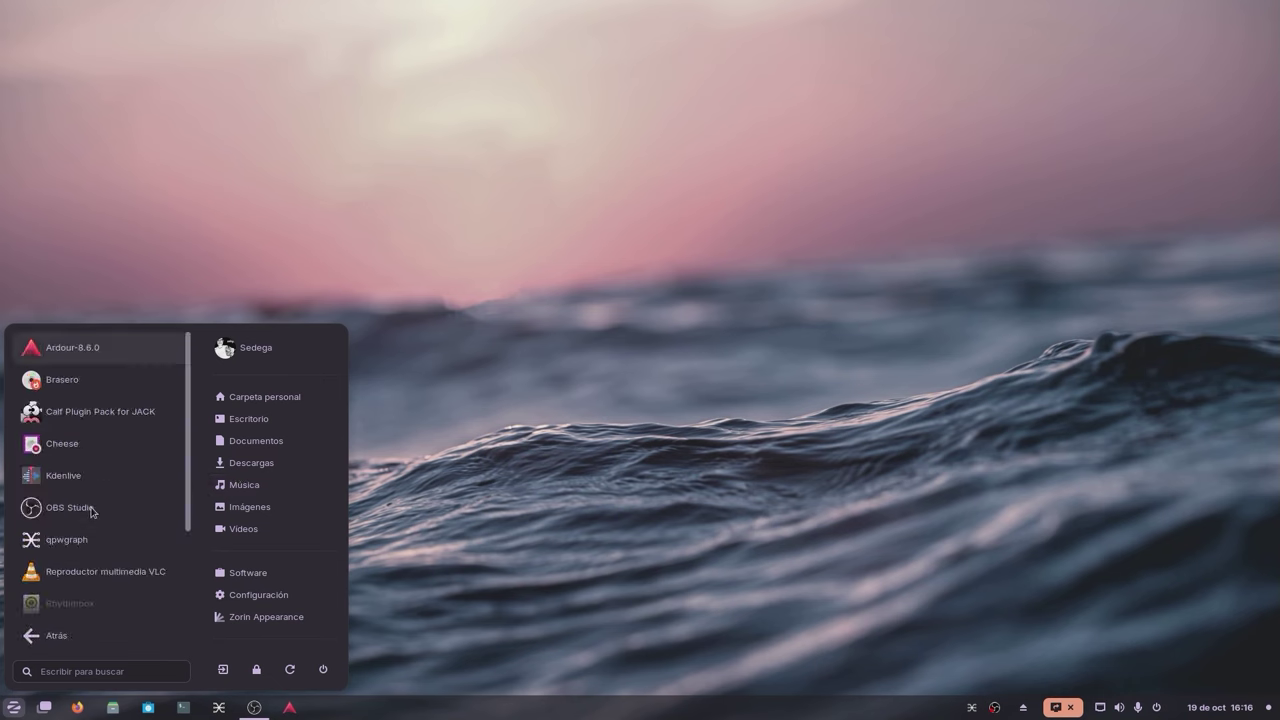
{"action": "left_click", "coordinate": [100, 413]}
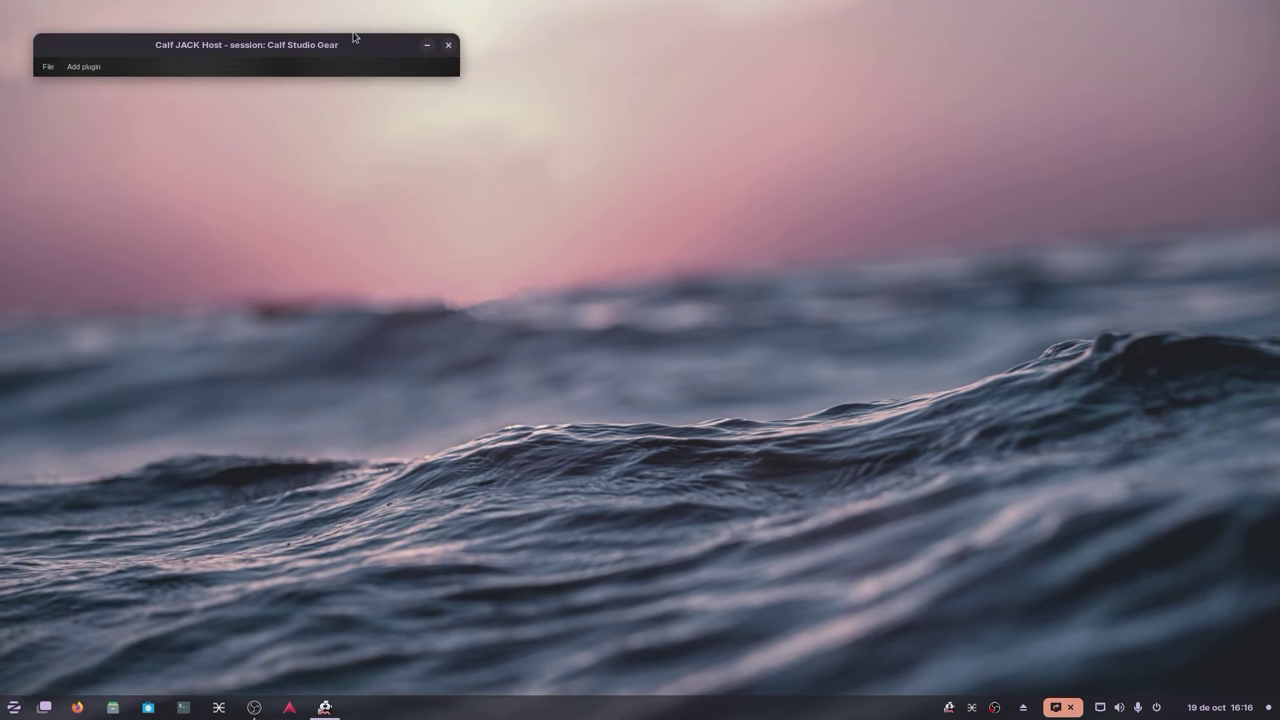
{"action": "left_click_drag", "start_coordinate": [305, 44], "coordinate": [755, 73]}
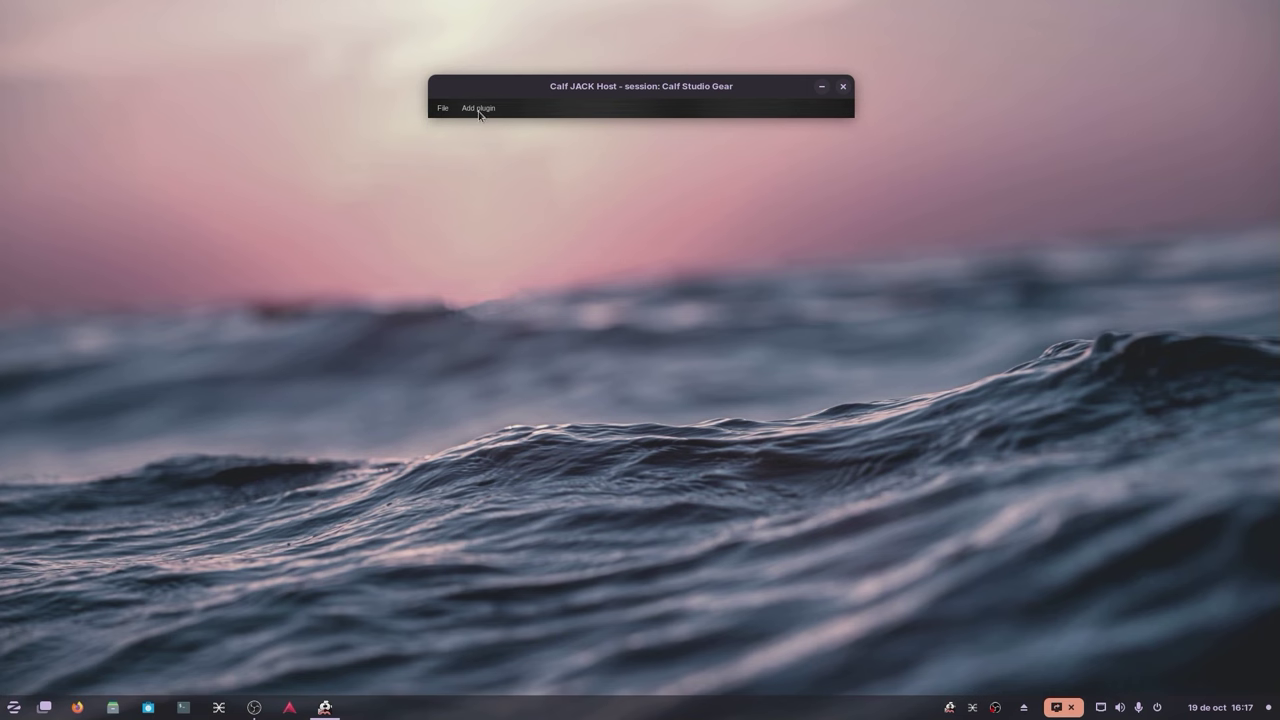
Add an Equalizer 8 Band plugin to the Calf JACK Host and open its control window
{"action": "left_click", "coordinate": [478, 110]}
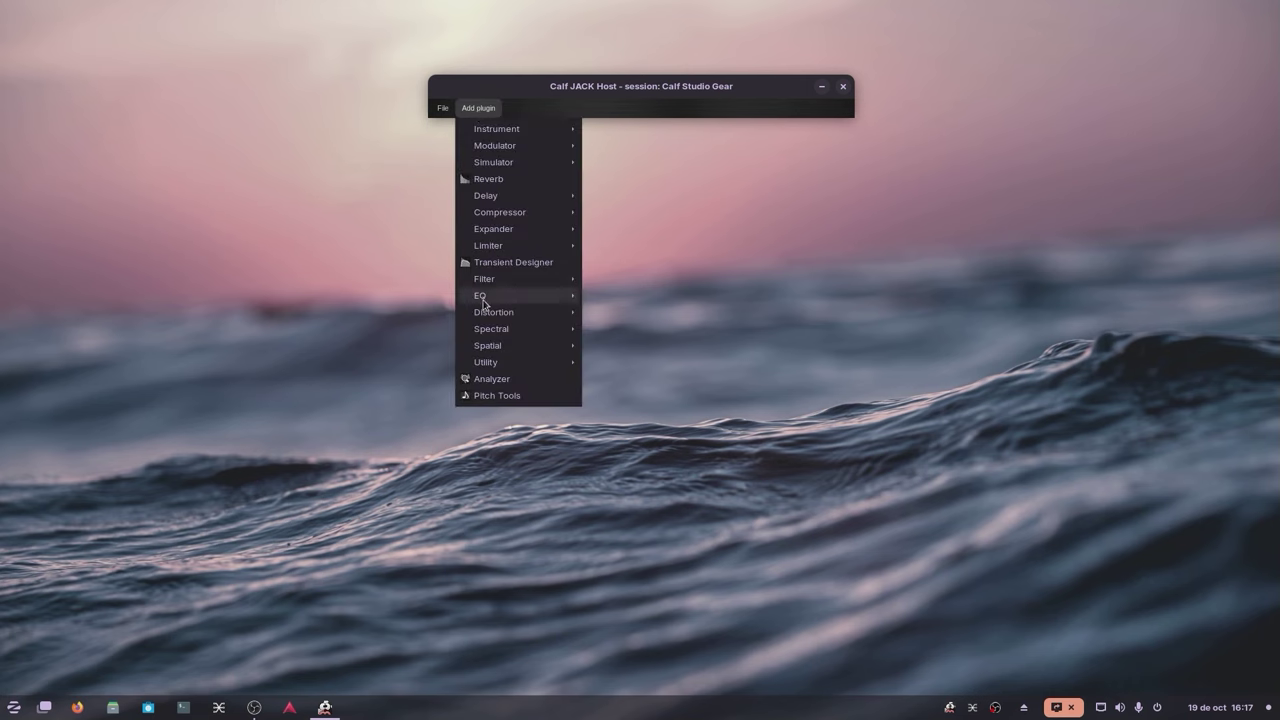
{"action": "mouse_move", "coordinate": [484, 303]}
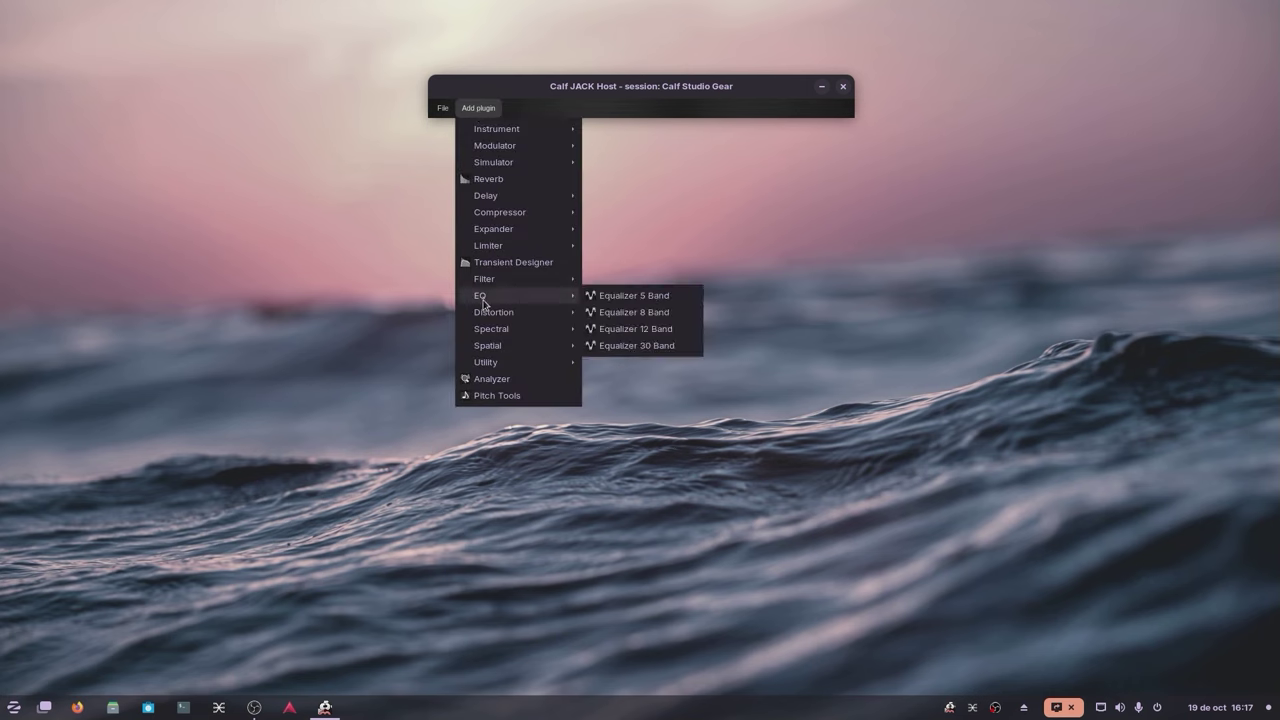
{"action": "left_click", "coordinate": [627, 314]}
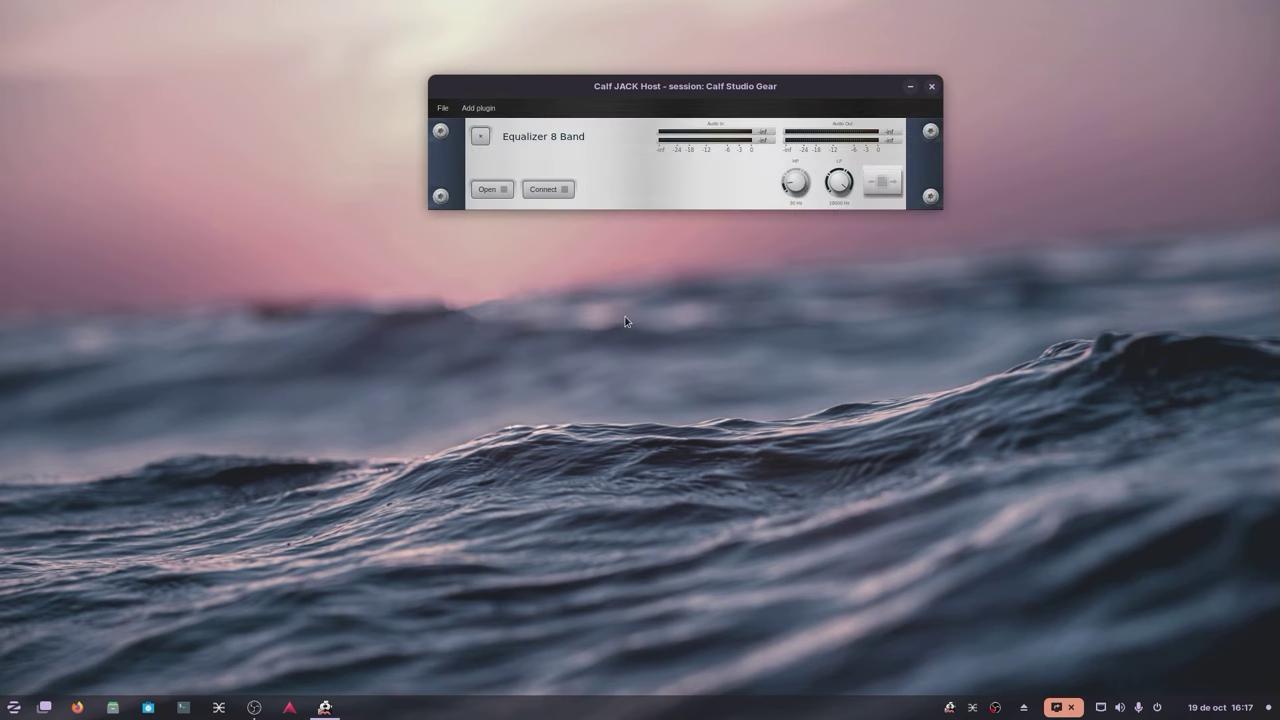
{"action": "left_click", "coordinate": [497, 192]}
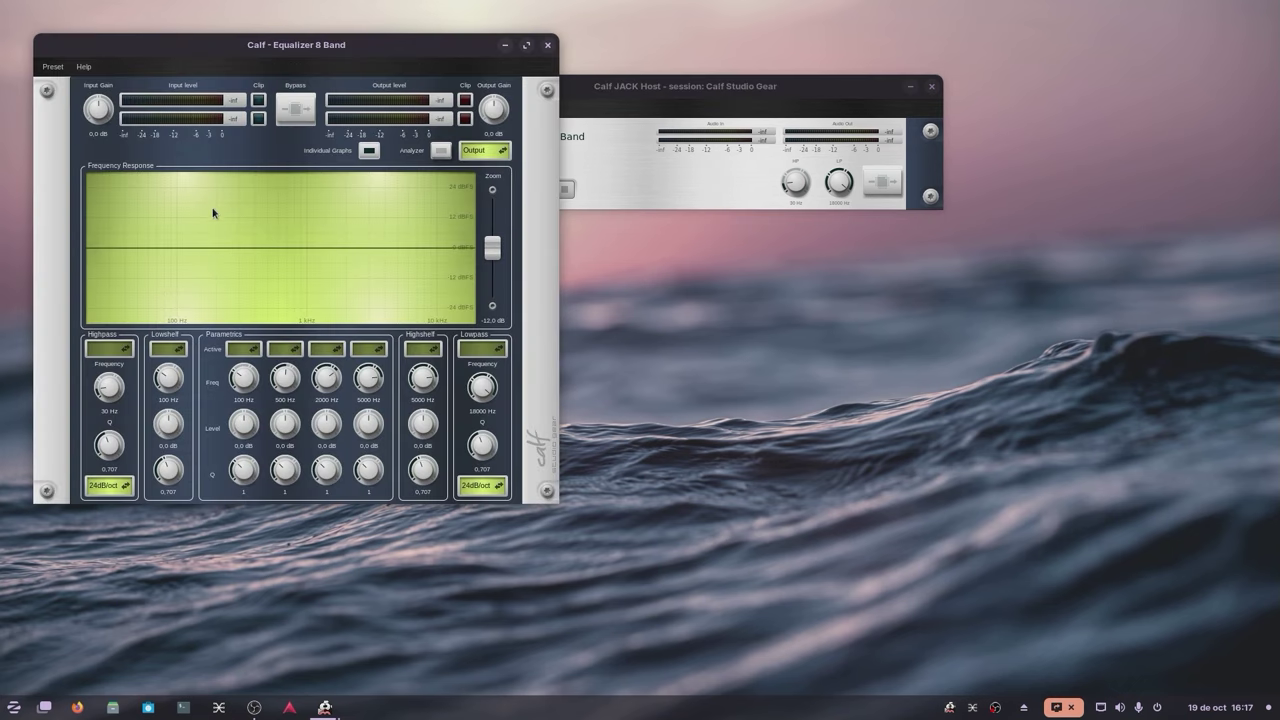
Set all four parametric bands of the Equalizer 8 Band to ON
{"action": "left_click", "coordinate": [245, 349]}
{"action": "left_click", "coordinate": [242, 370]}
{"action": "left_click", "coordinate": [285, 349]}
{"action": "left_click", "coordinate": [283, 370]}
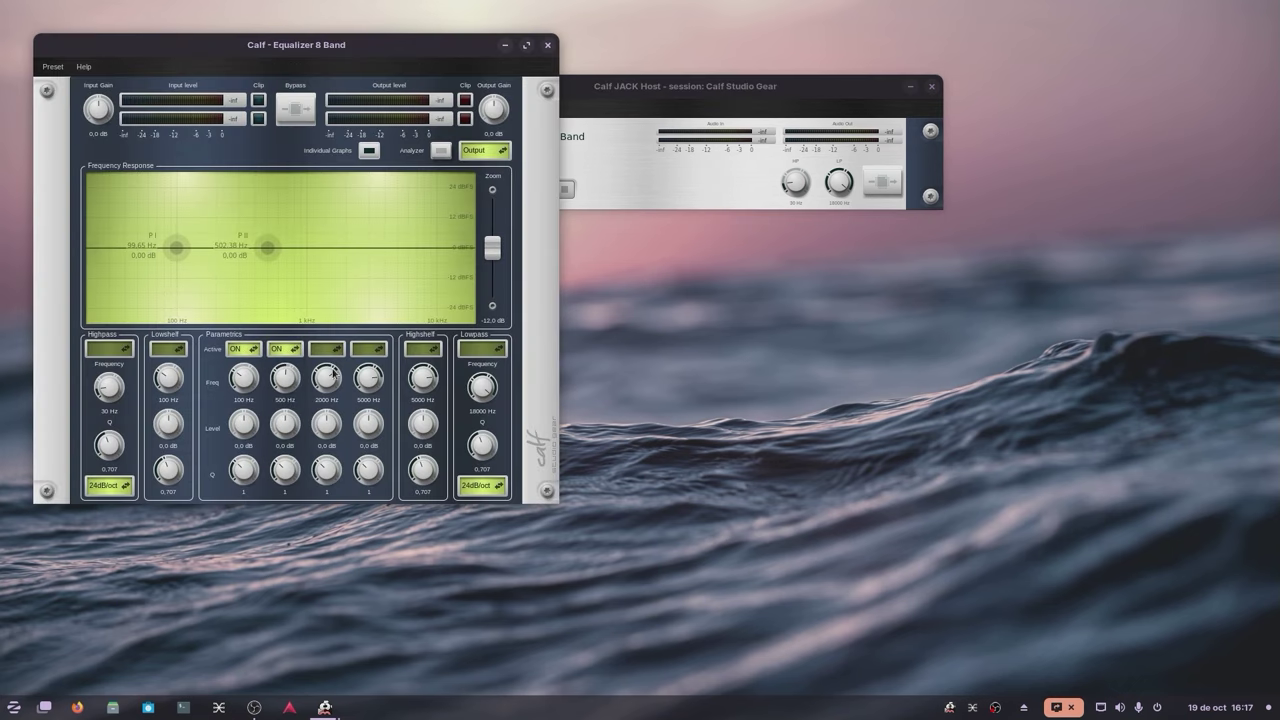
{"action": "left_click", "coordinate": [326, 349]}
{"action": "left_click", "coordinate": [328, 370]}
{"action": "left_click", "coordinate": [368, 349]}
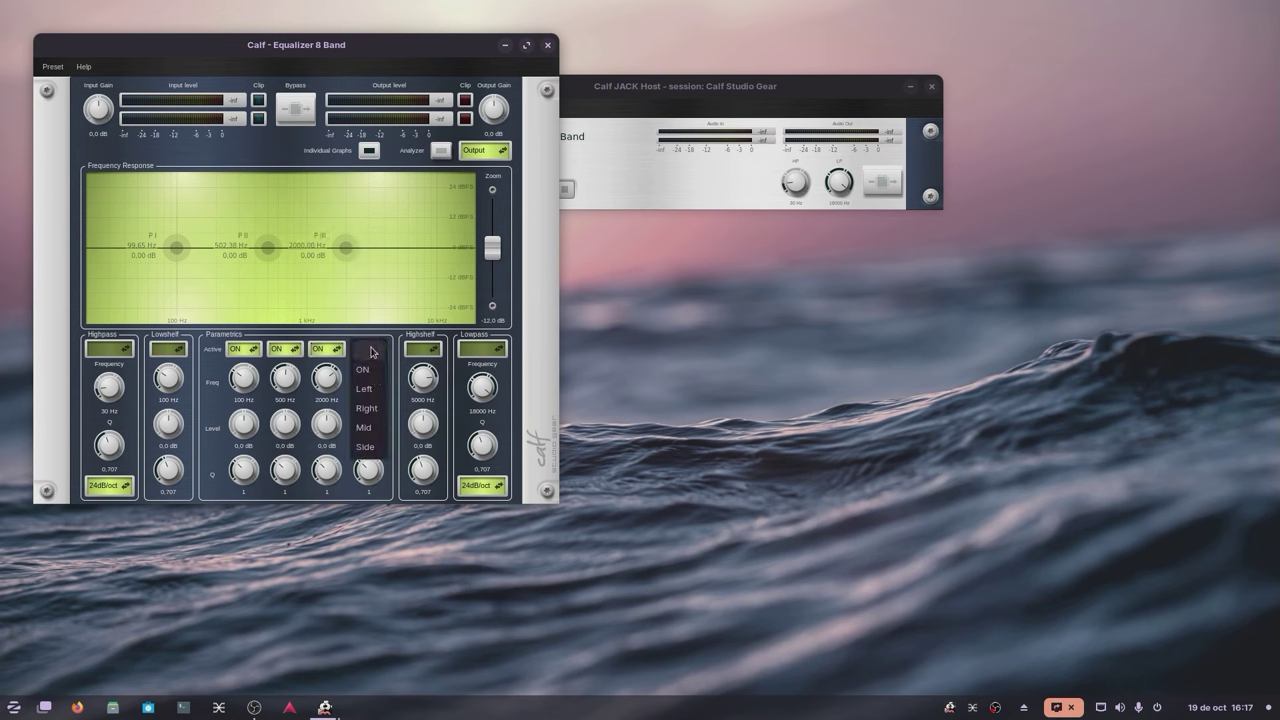
{"action": "left_click", "coordinate": [370, 370]}
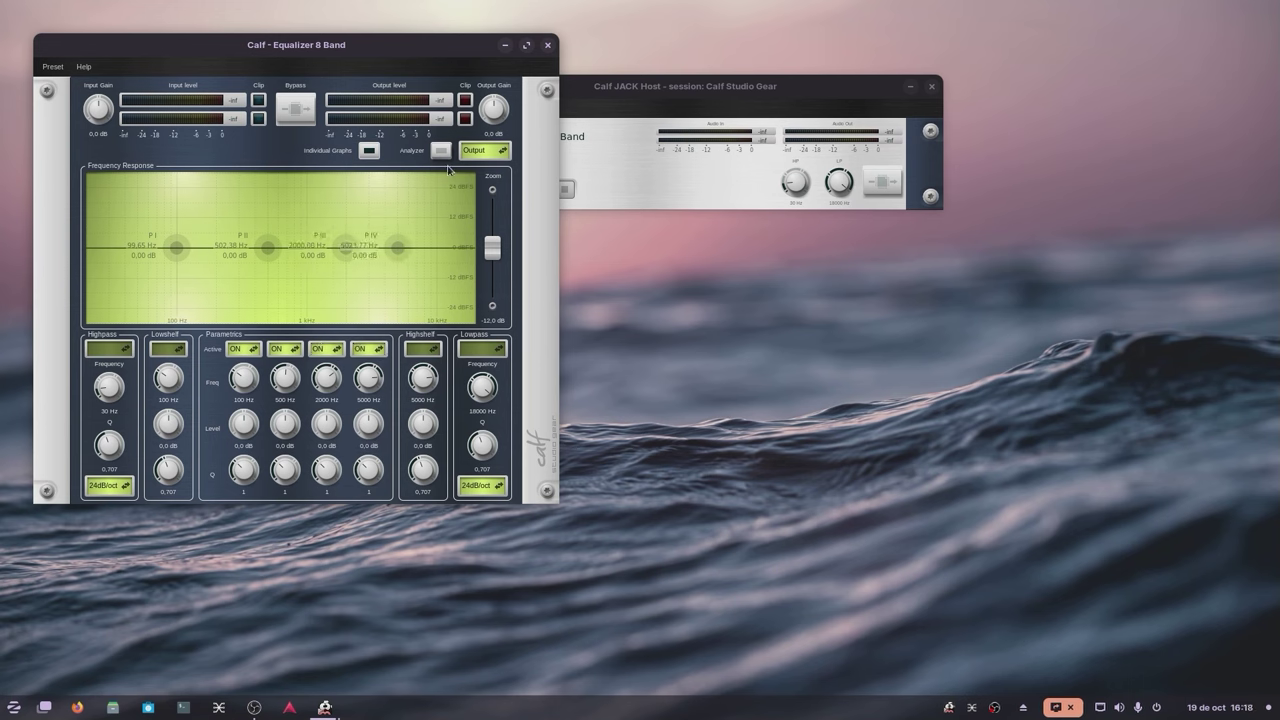
Boost the third parametric band to about 23.5 dB at about 2097 Hz and narrow it to a Q of about 3.19
{"action": "mouse_move", "coordinate": [347, 246]}
{"action": "left_click_drag", "start_coordinate": [347, 246], "coordinate": [348, 189]}
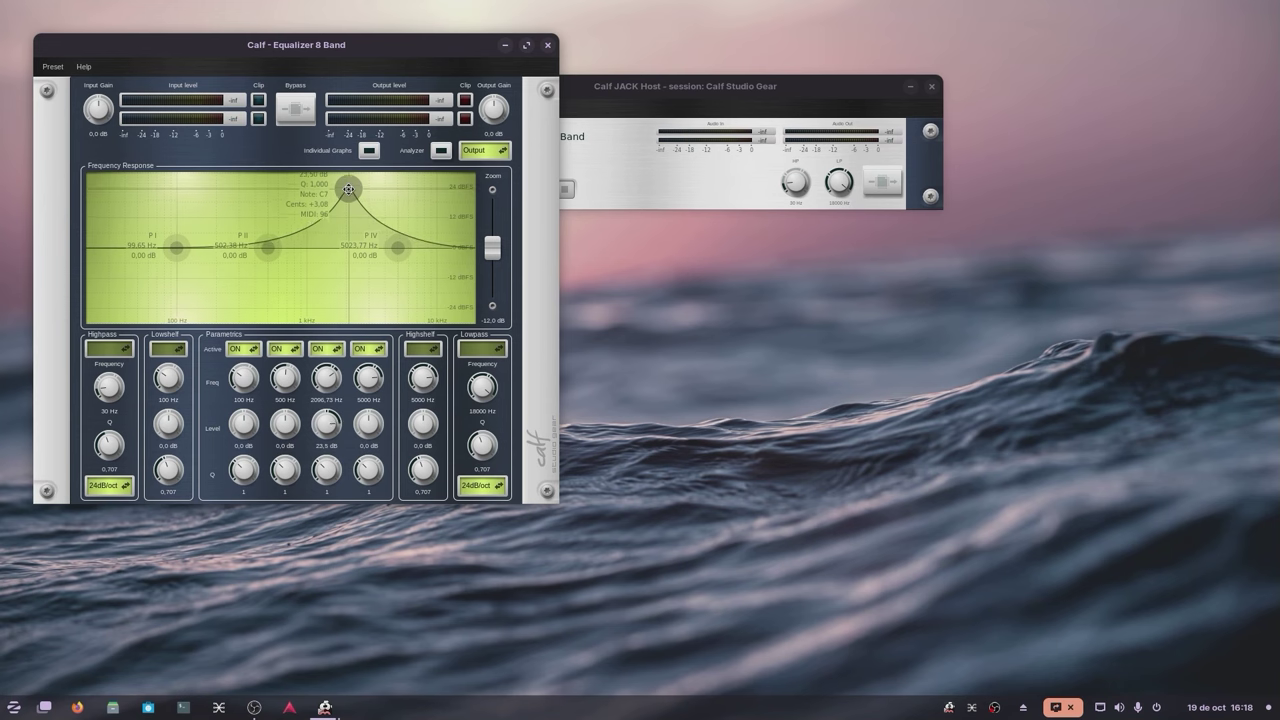
{"action": "left_click_drag", "start_coordinate": [322, 470], "coordinate": [356, 441]}
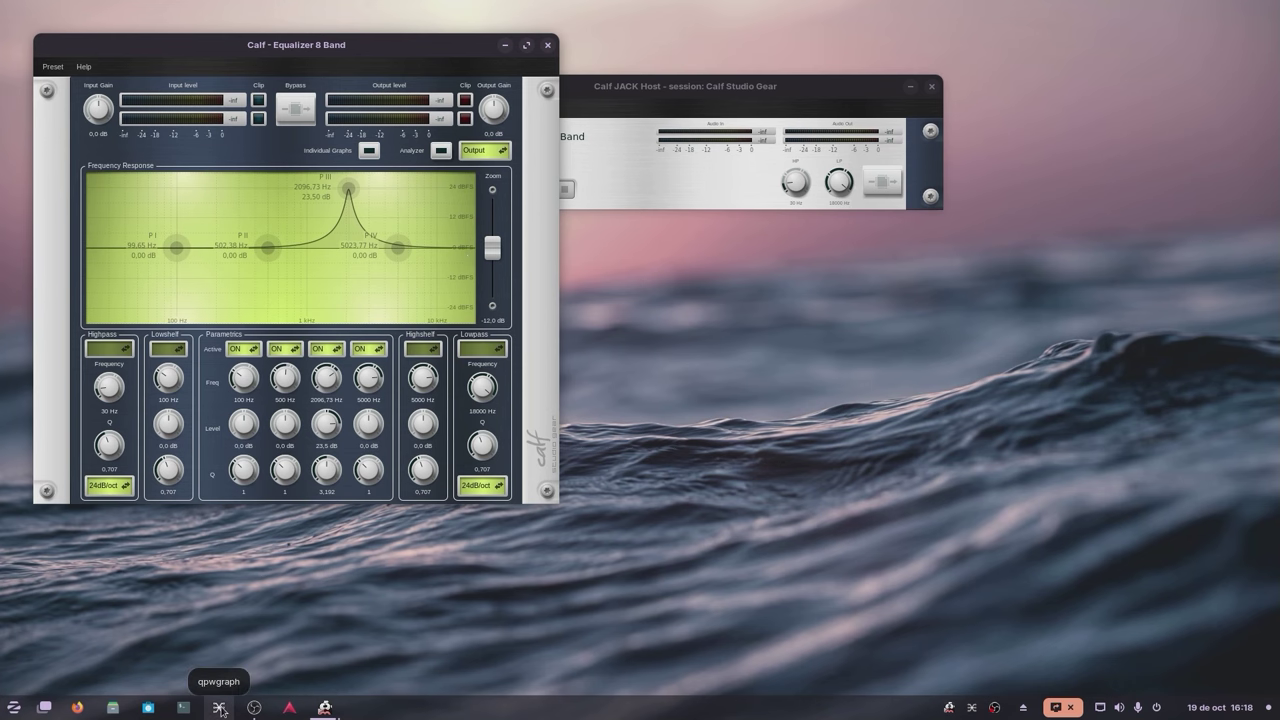
Reopen the qpwgraph window and move the Calf Studio Gear node into the free space between the source and destination nodes
{"action": "left_click", "coordinate": [972, 709]}
{"action": "left_click", "coordinate": [970, 711]}
{"action": "left_click", "coordinate": [967, 711]}
{"action": "left_click", "coordinate": [967, 711]}
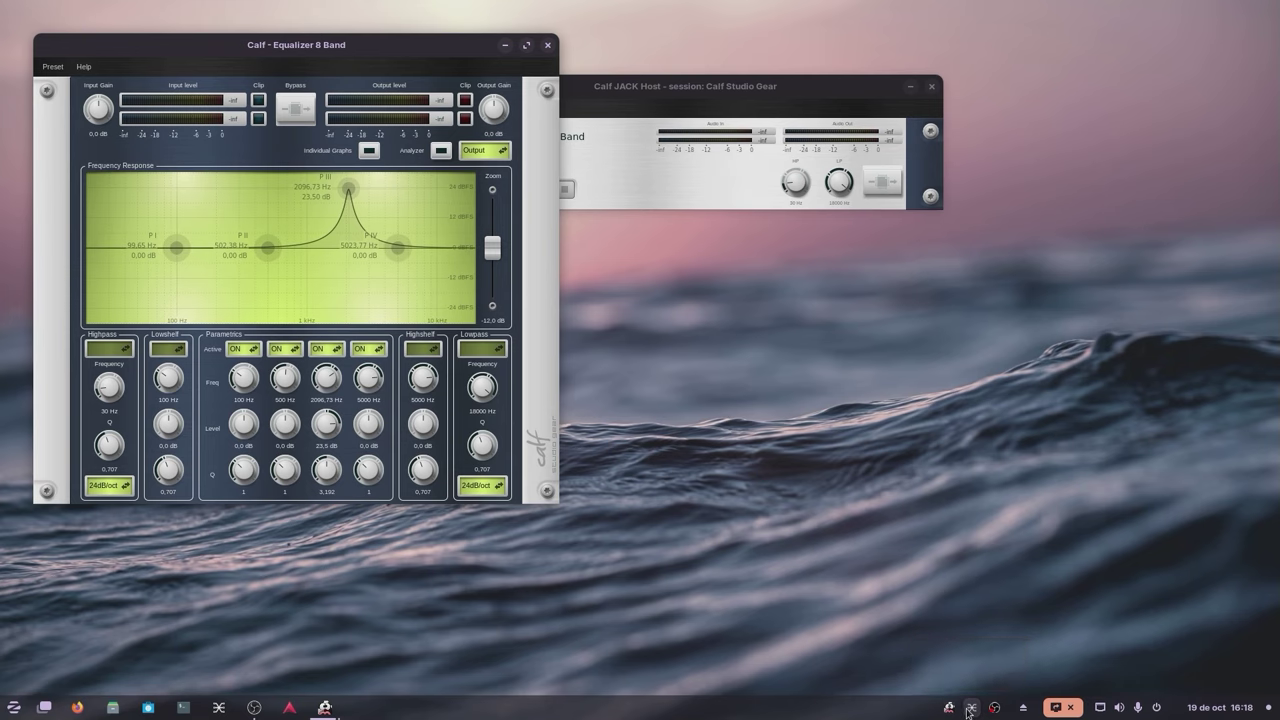
{"action": "left_click", "coordinate": [967, 711]}
{"action": "left_click_drag", "start_coordinate": [613, 527], "coordinate": [643, 392]}
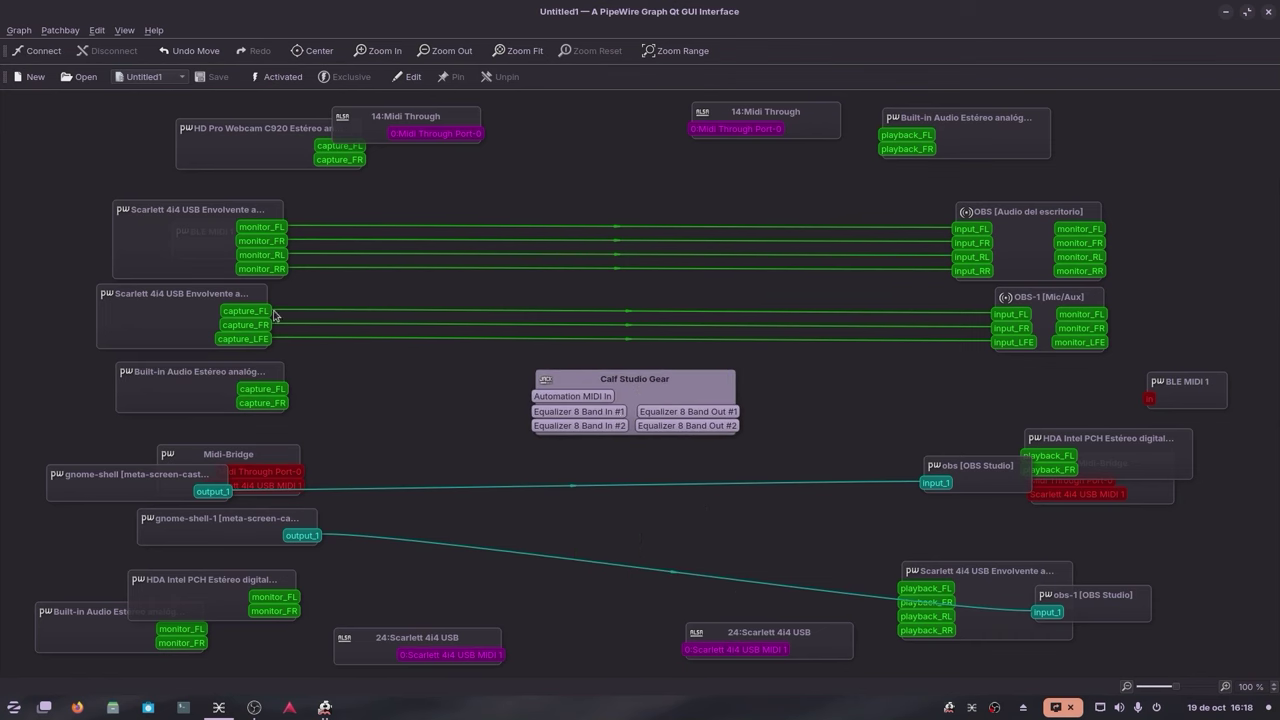
Pull trial links out of the Equalizer 8 Band input and output ports into empty space without attaching them to any node
{"action": "left_click", "coordinate": [466, 423]}
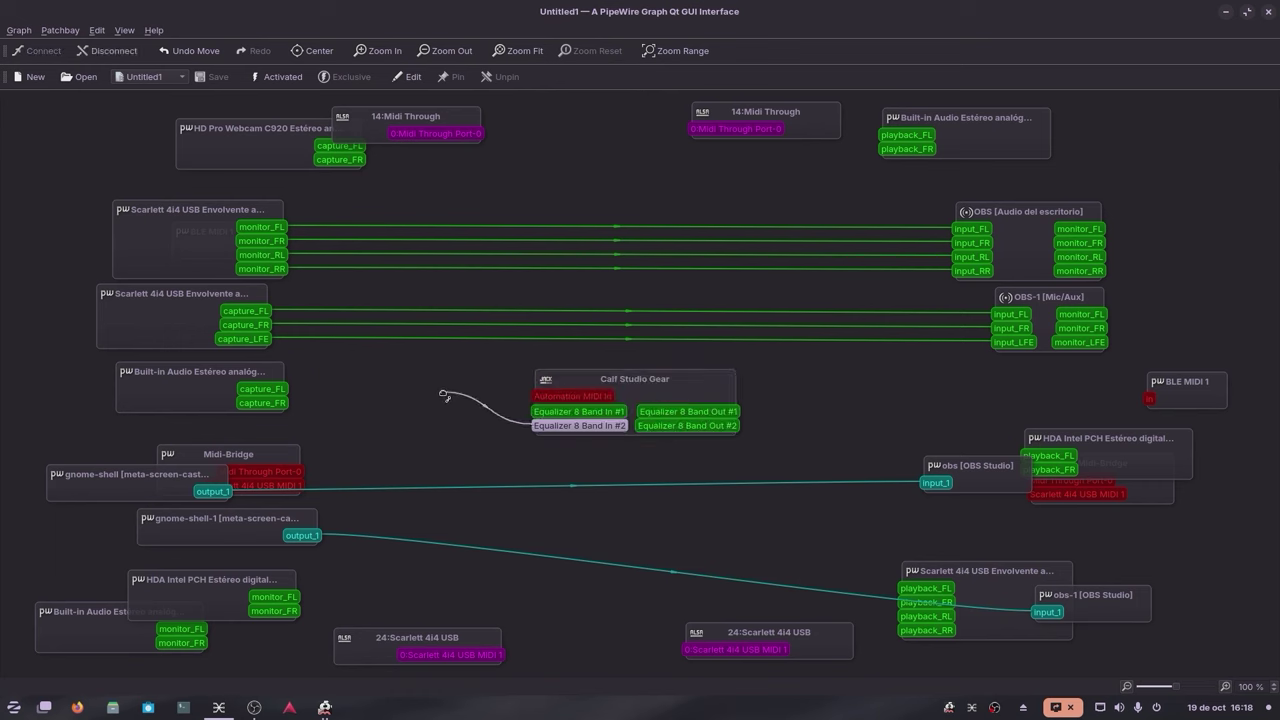
{"action": "left_click_drag", "start_coordinate": [548, 415], "coordinate": [470, 360]}
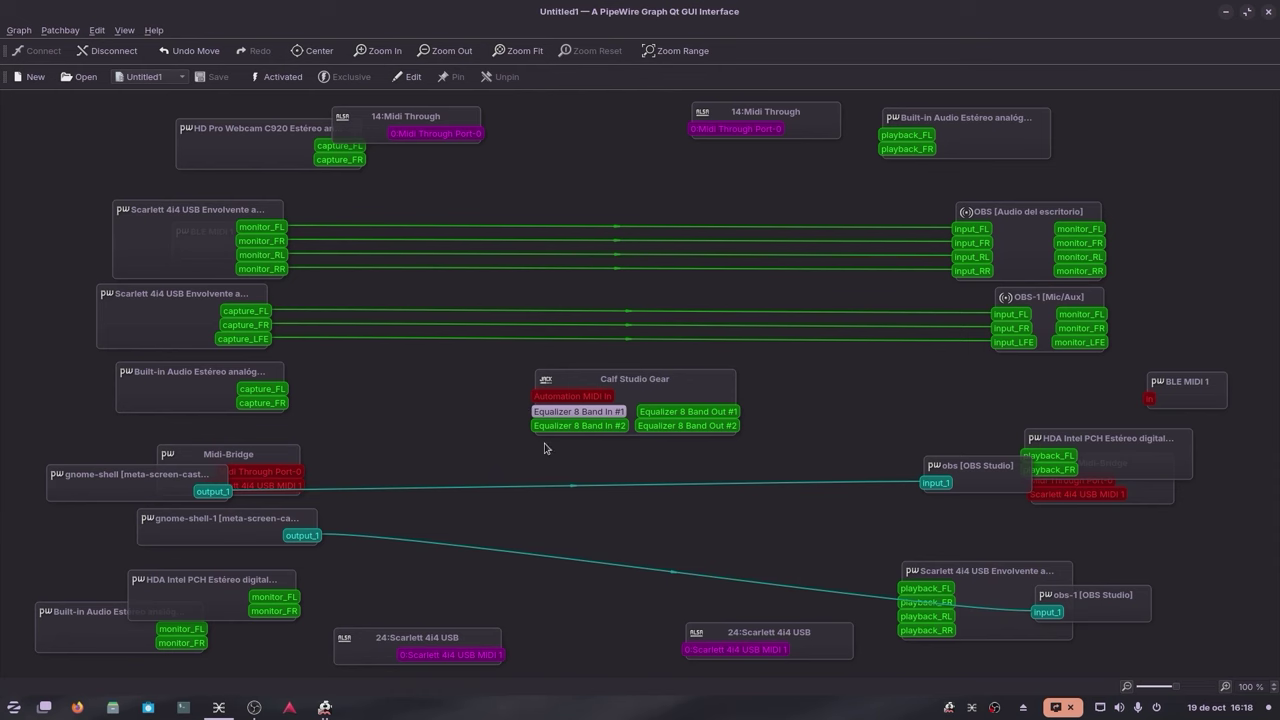
{"action": "left_click_drag", "start_coordinate": [535, 430], "coordinate": [466, 427]}
{"action": "left_click_drag", "start_coordinate": [737, 413], "coordinate": [864, 437]}
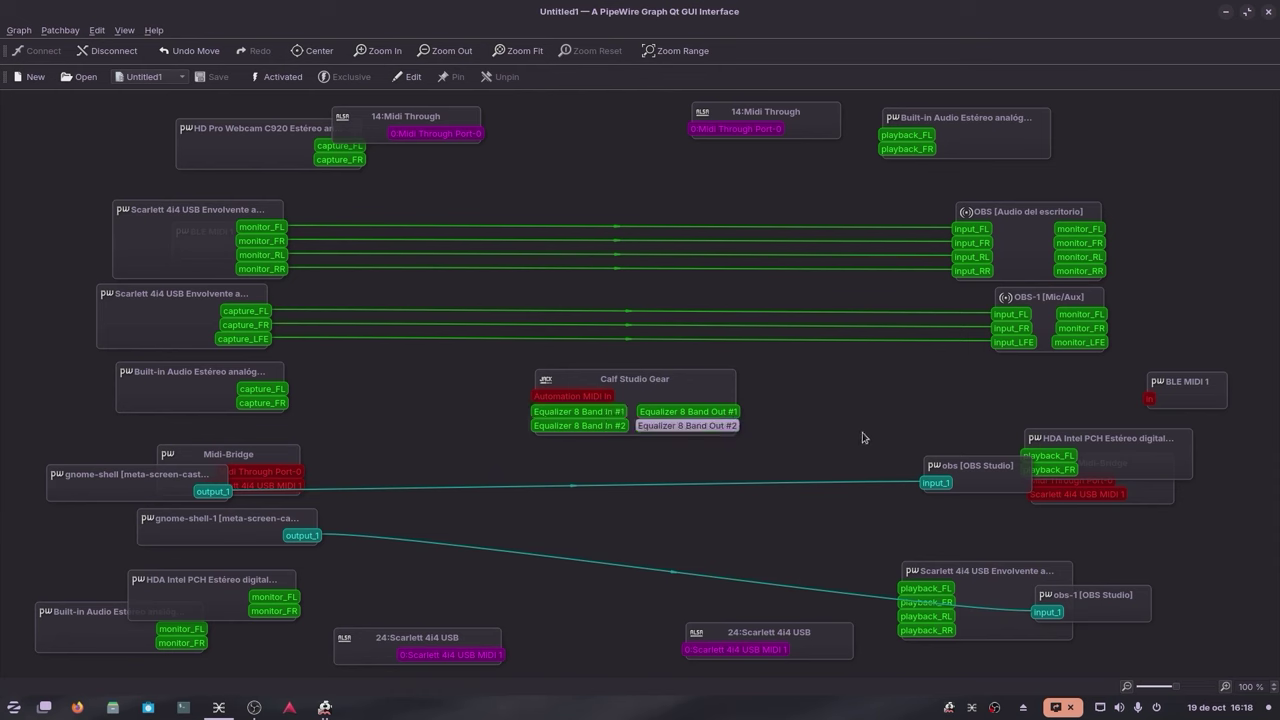